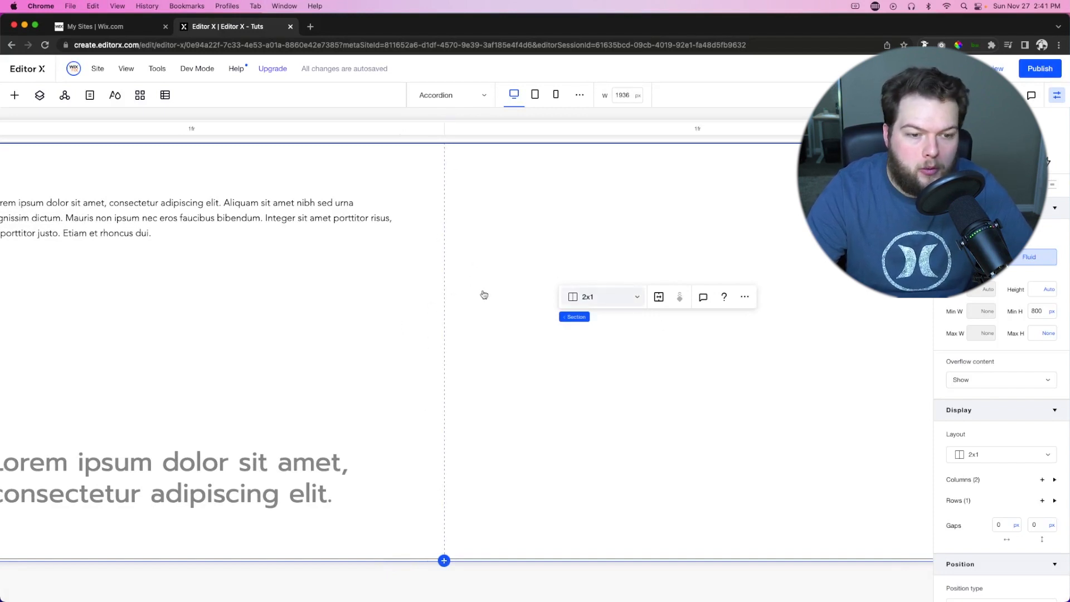
# Step: Add a container to the empty second column of the 2x1 section
pyautogui.hscroll(-4, 299, 242)
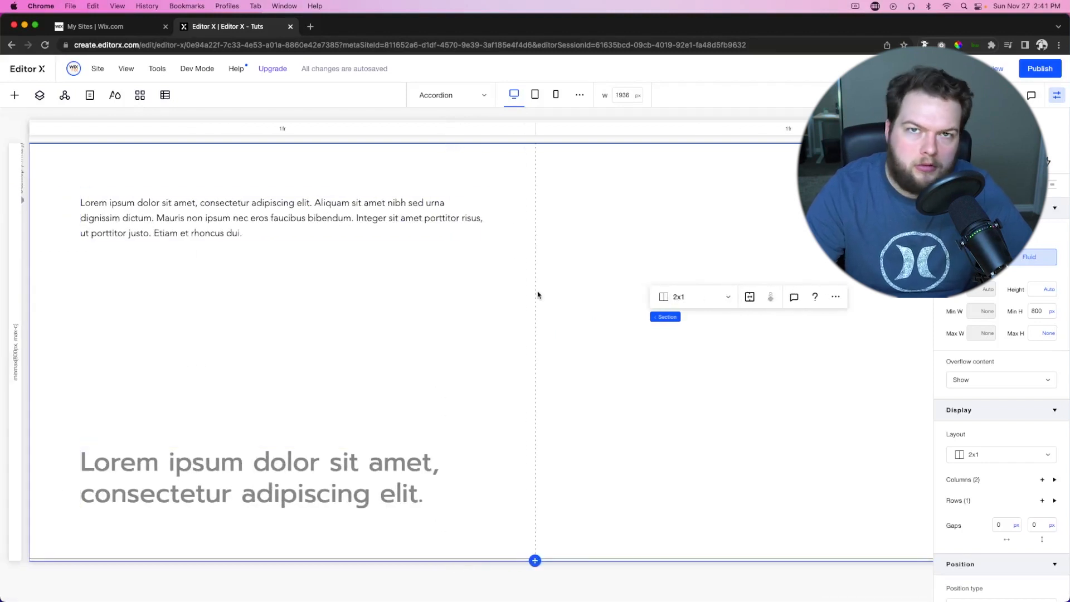
pyautogui.hscroll(5, 538, 295)
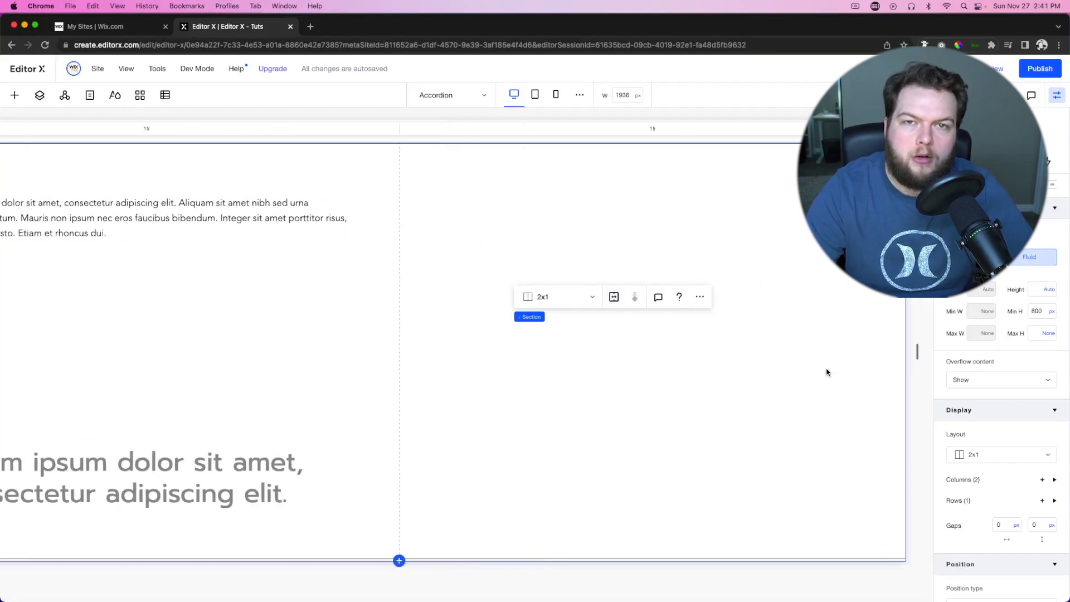
pyautogui.click(15, 96)
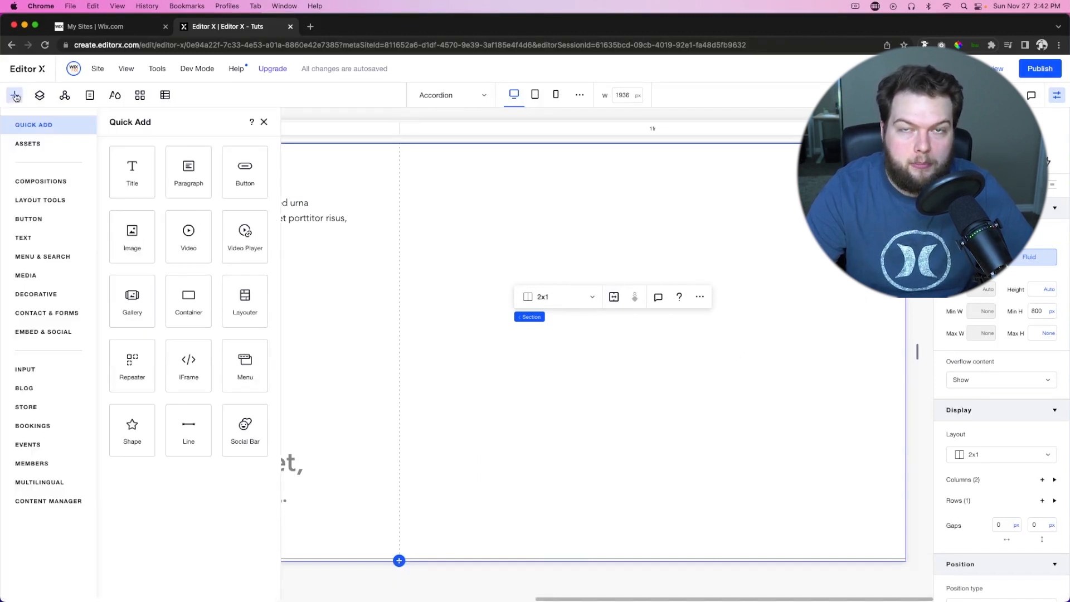
pyautogui.moveTo(186, 292); pyautogui.dragTo(719, 289)
pyautogui.hscroll(5, 719, 289)
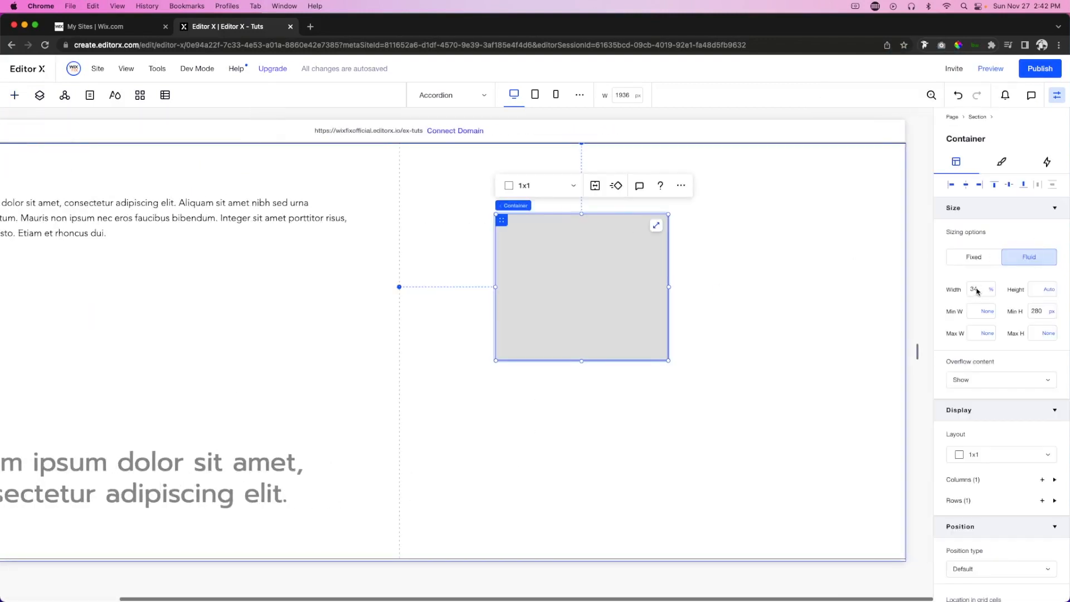
# Step: Set the container's width and height to 100% with no minimum height, and center it horizontally and vertically in its cell
pyautogui.click(977, 288)
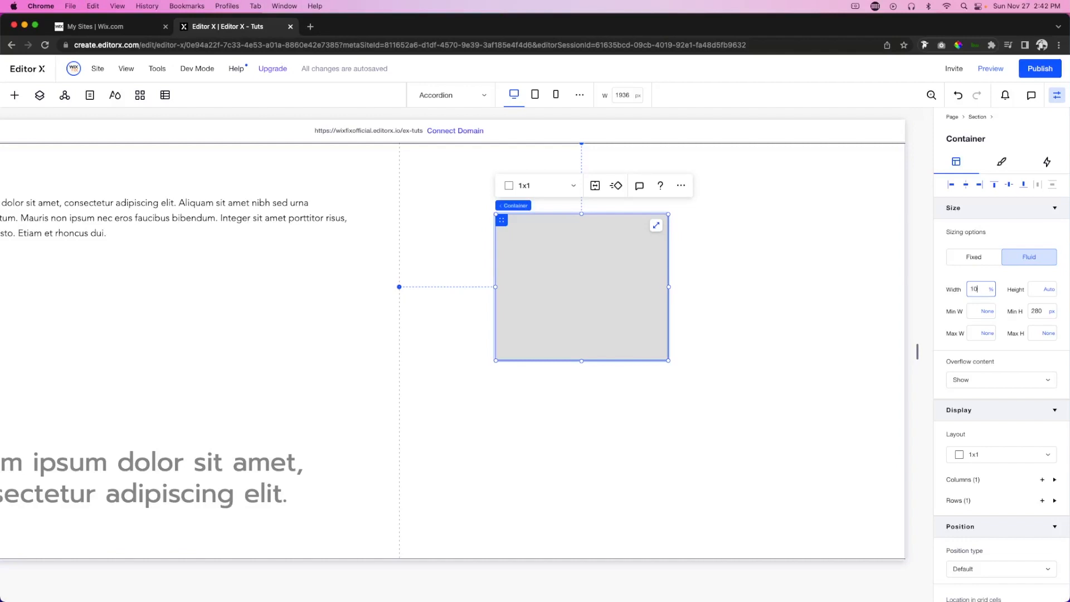
pyautogui.press('Tab')
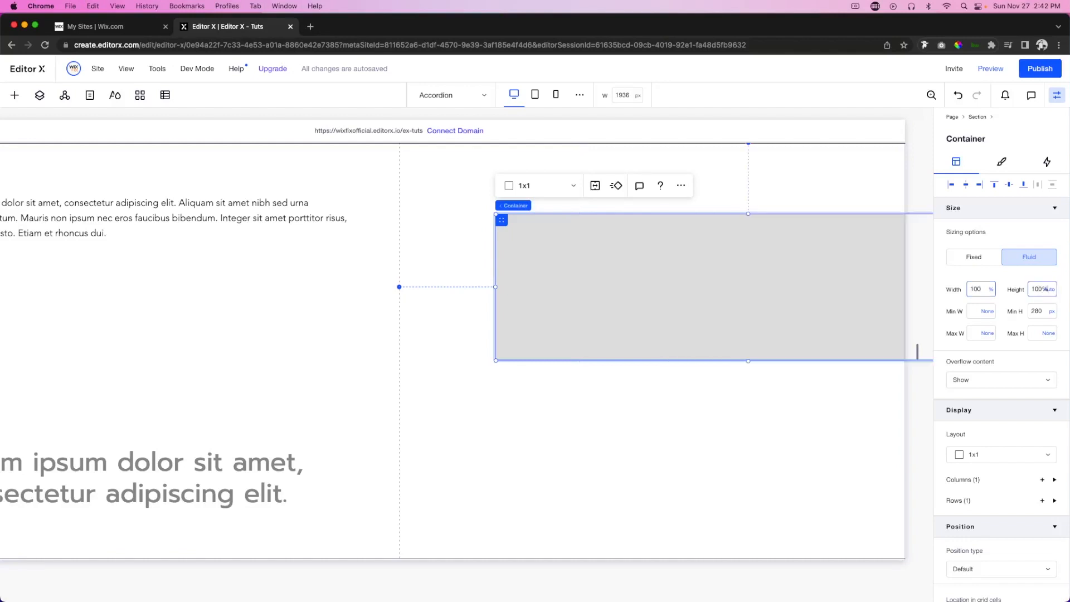
pyautogui.press('Return')
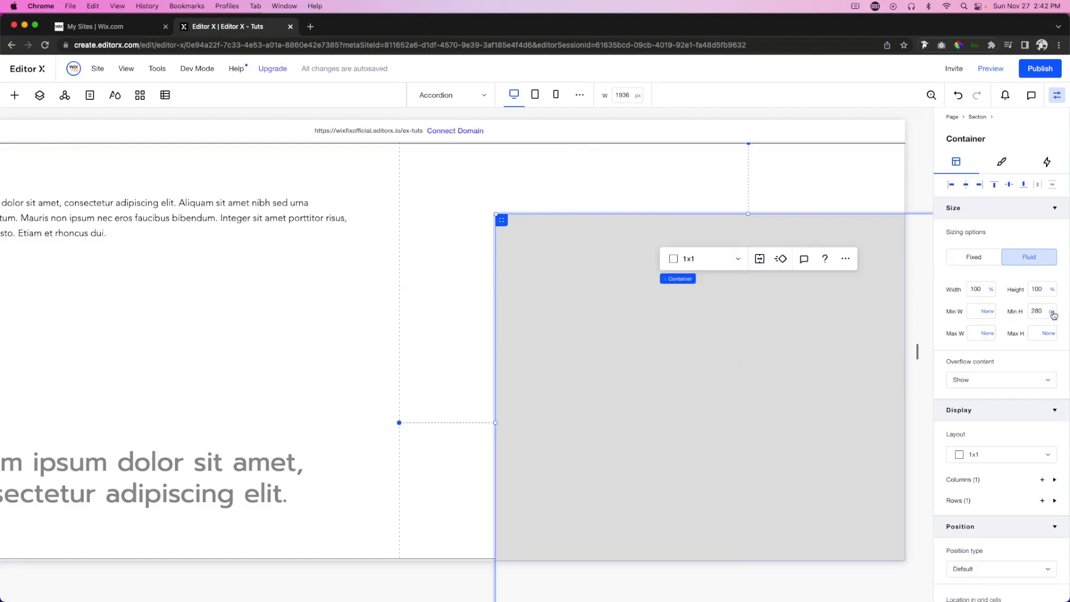
pyautogui.click(1053, 315)
pyautogui.click(1020, 296)
pyautogui.click(965, 184)
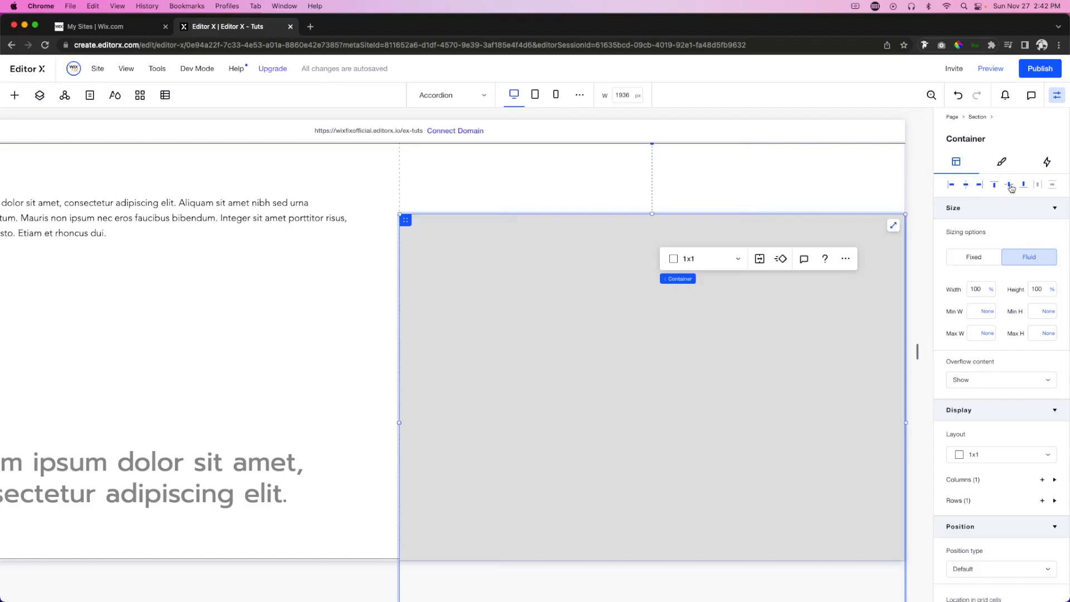
pyautogui.click(1009, 186)
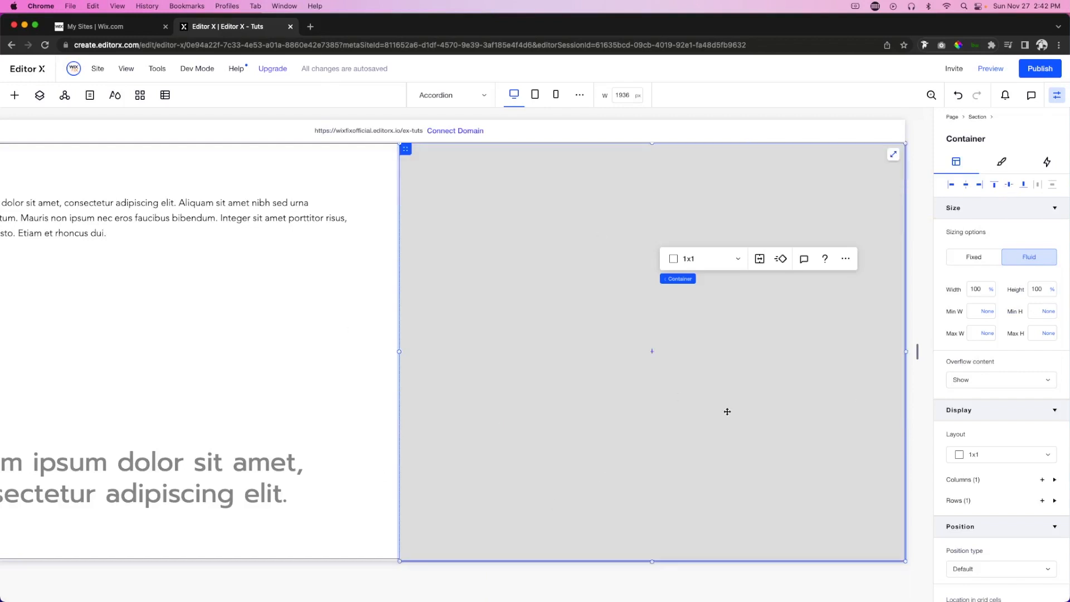
# Step: Change the container's background fill to the white theme color
pyautogui.click(1001, 163)
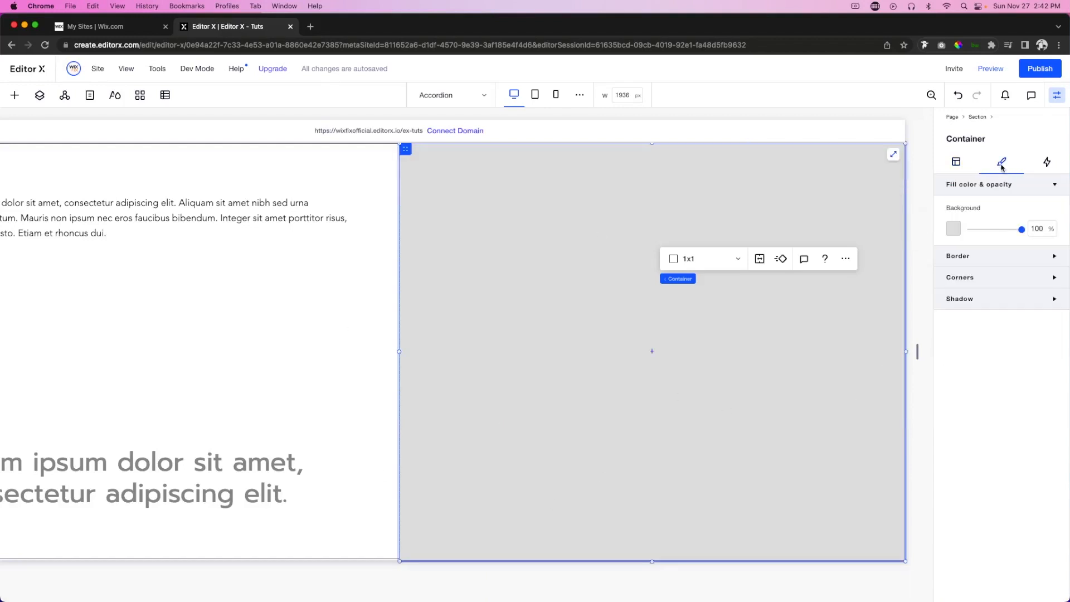
pyautogui.click(953, 228)
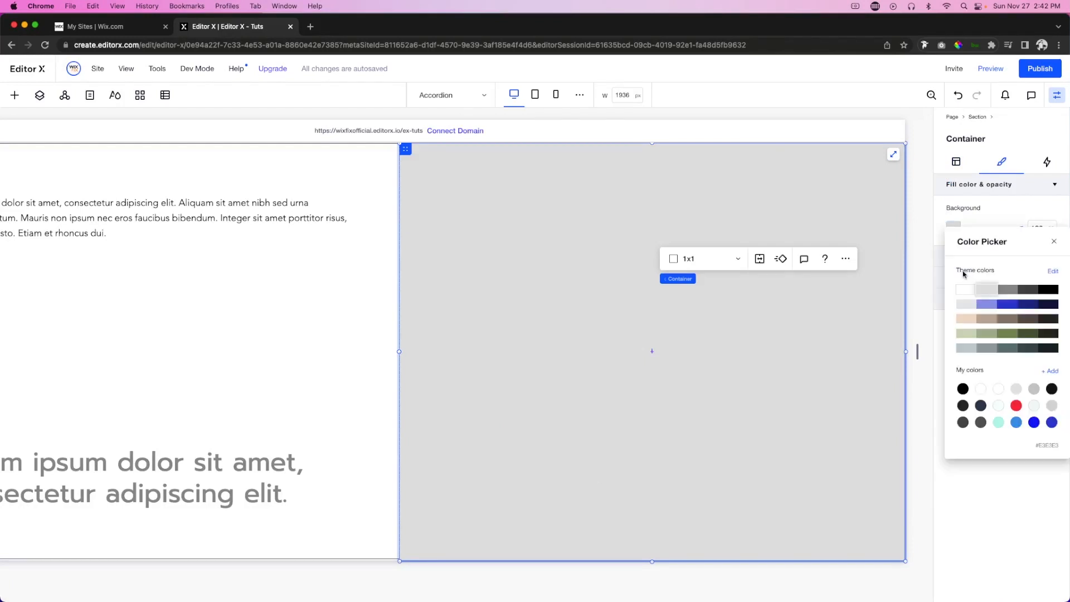
pyautogui.click(965, 289)
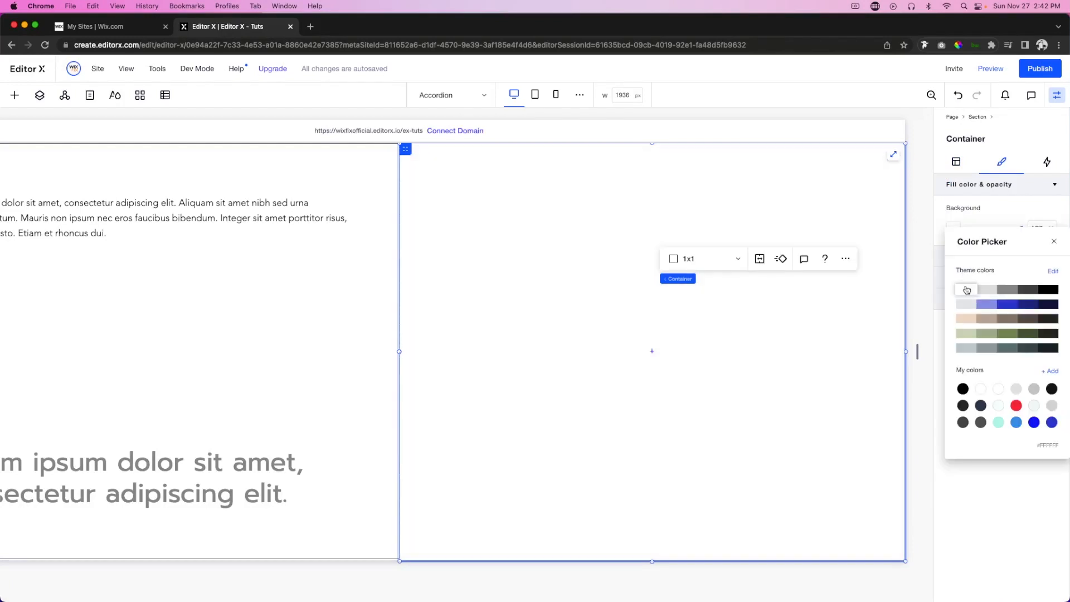
pyautogui.click(570, 181)
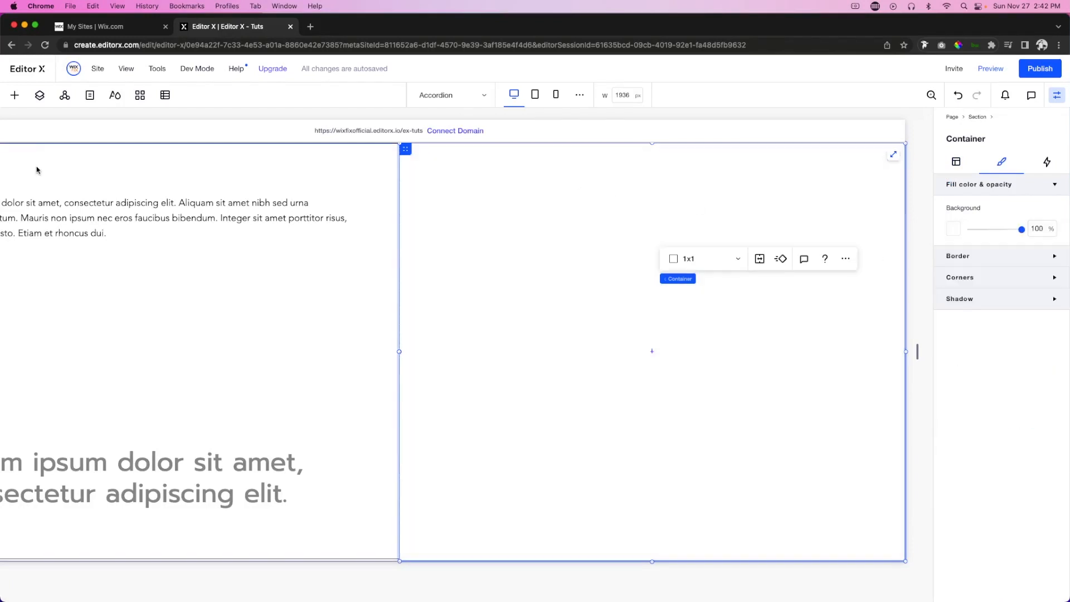
# Step: Add a solid vertical line from the decorative elements inside the white container
pyautogui.click(14, 95)
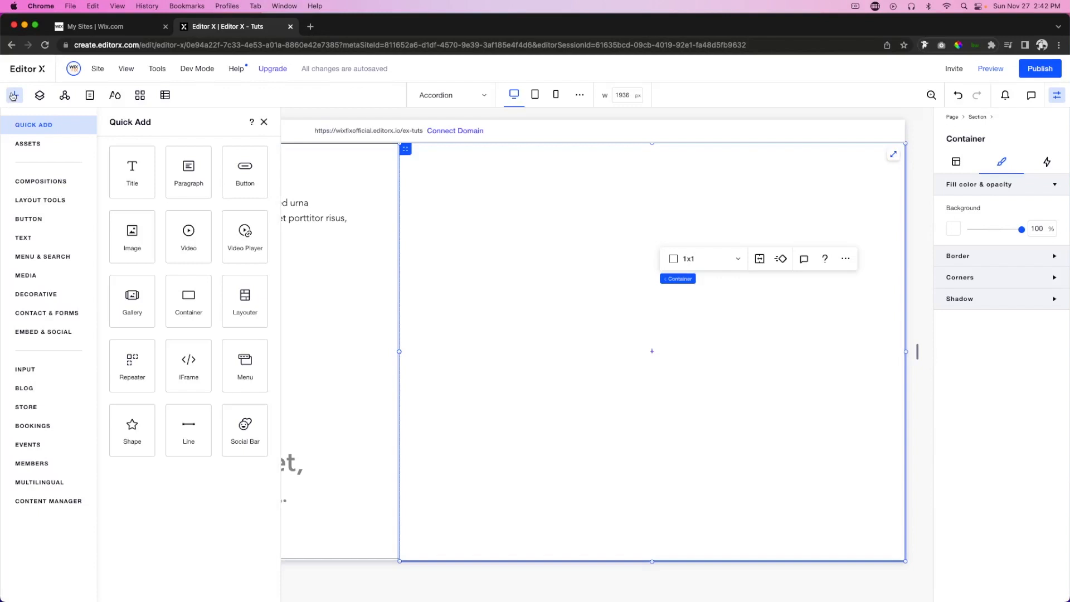
pyautogui.click(34, 294)
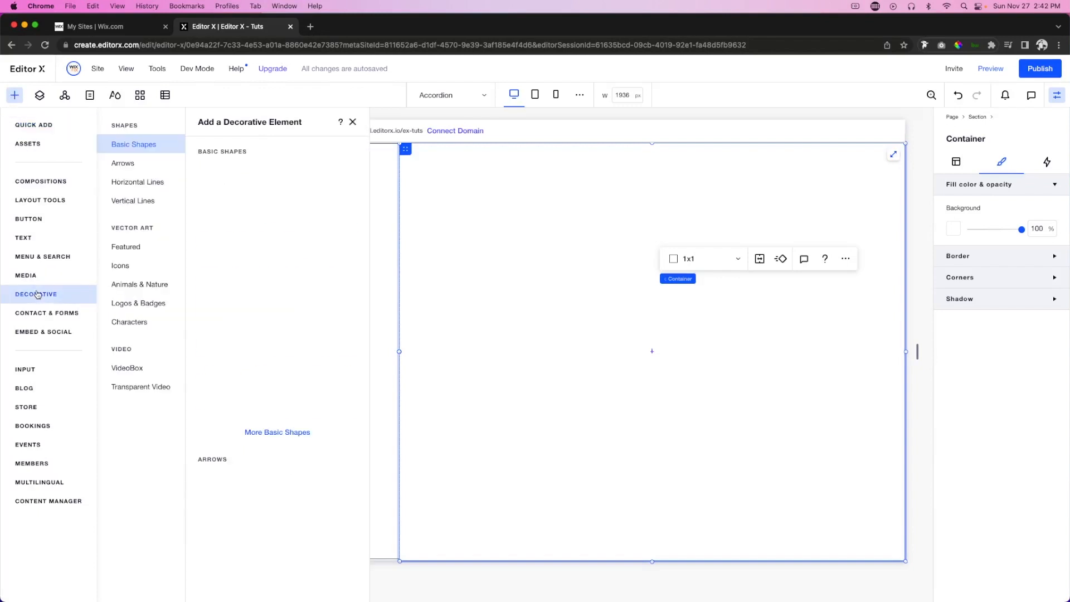
pyautogui.click(131, 202)
pyautogui.moveTo(214, 220); pyautogui.dragTo(543, 276)
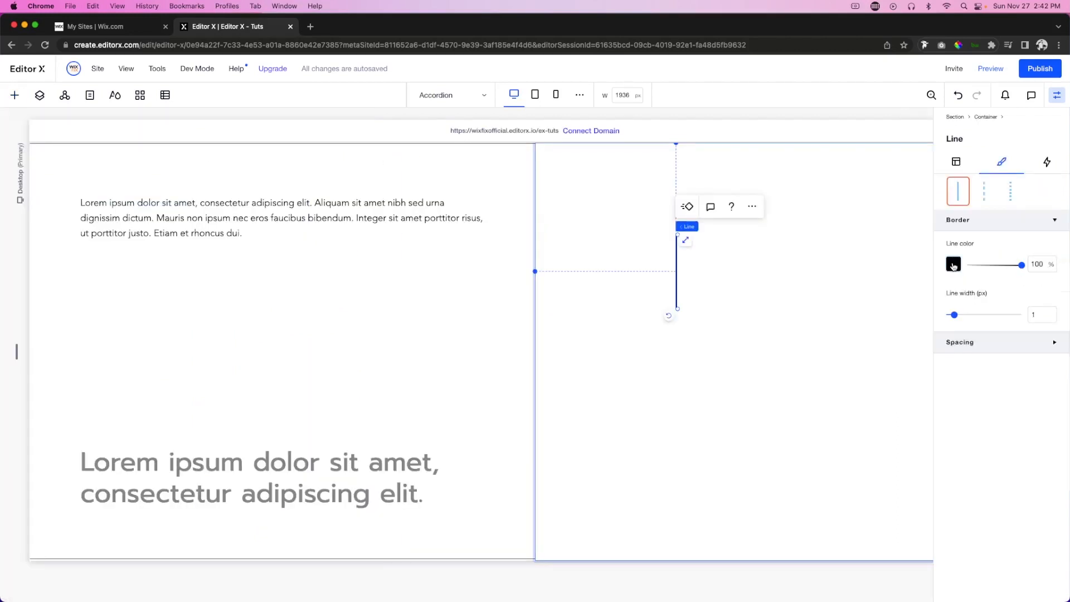
# Step: Set the vertical line's height to 100% and align it to the container's left and top edges
pyautogui.click(952, 265)
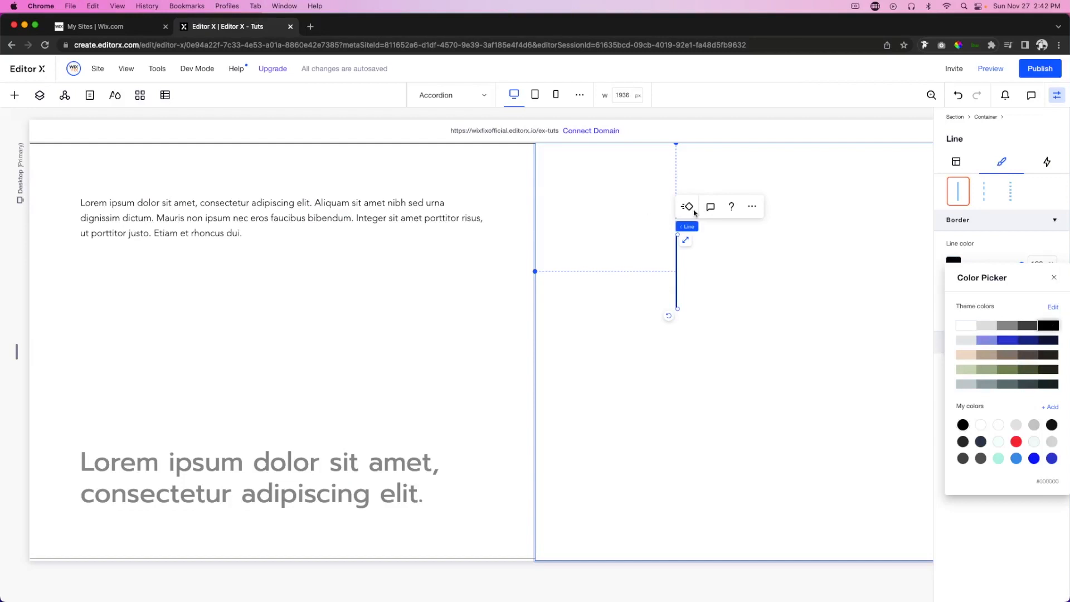
pyautogui.click(969, 162)
pyautogui.click(956, 163)
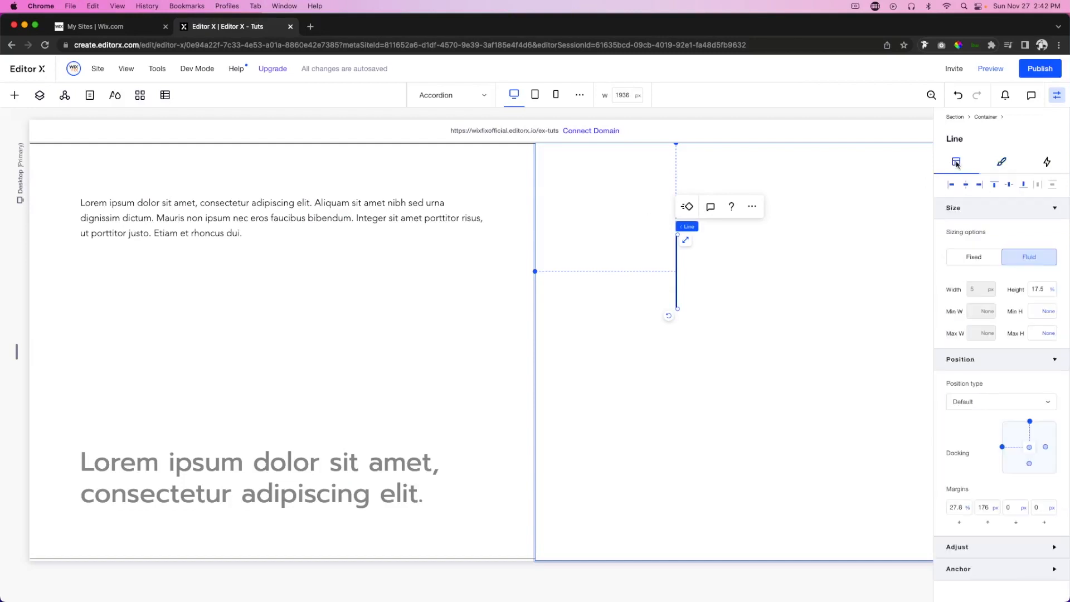
pyautogui.click(1044, 290)
pyautogui.write('100')
pyautogui.press('Return')
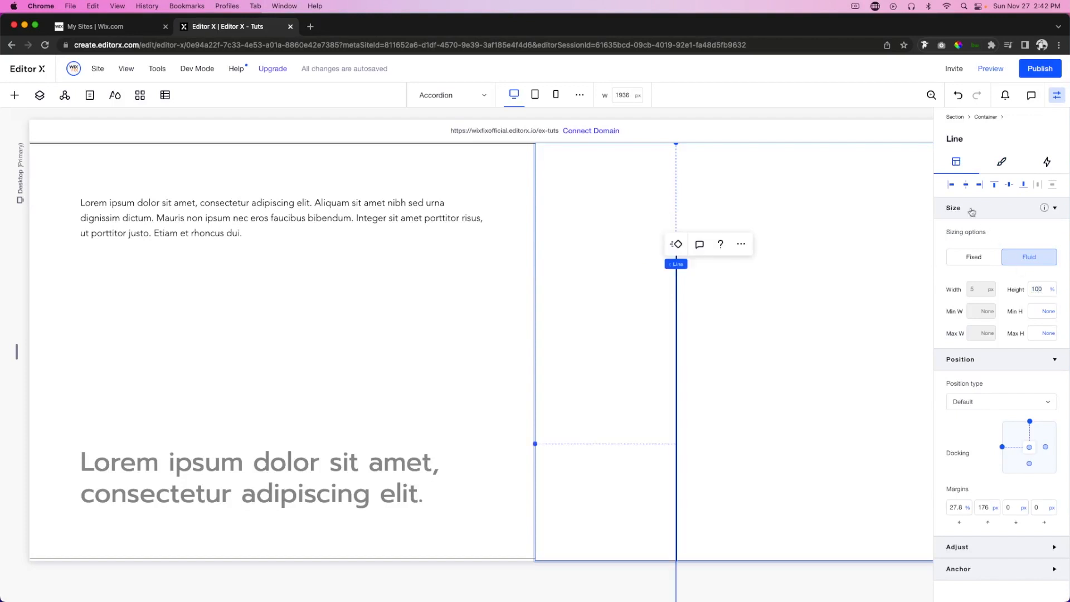
pyautogui.click(951, 184)
pyautogui.click(994, 185)
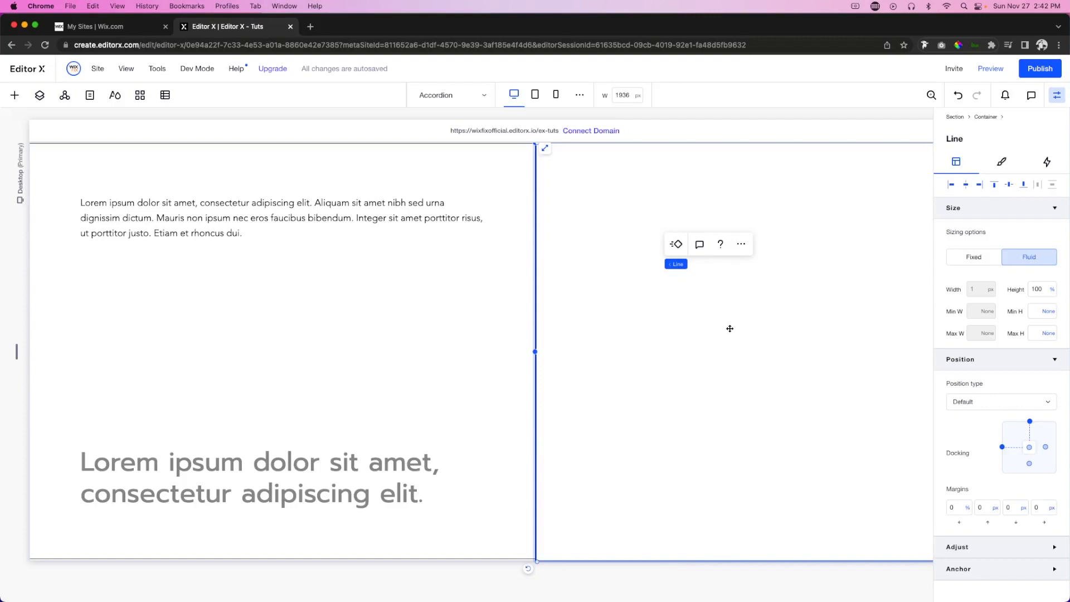
# Step: Apply a 1x3 grid layout to the white container
pyautogui.hscroll(5, 729, 328)
pyautogui.click(691, 324)
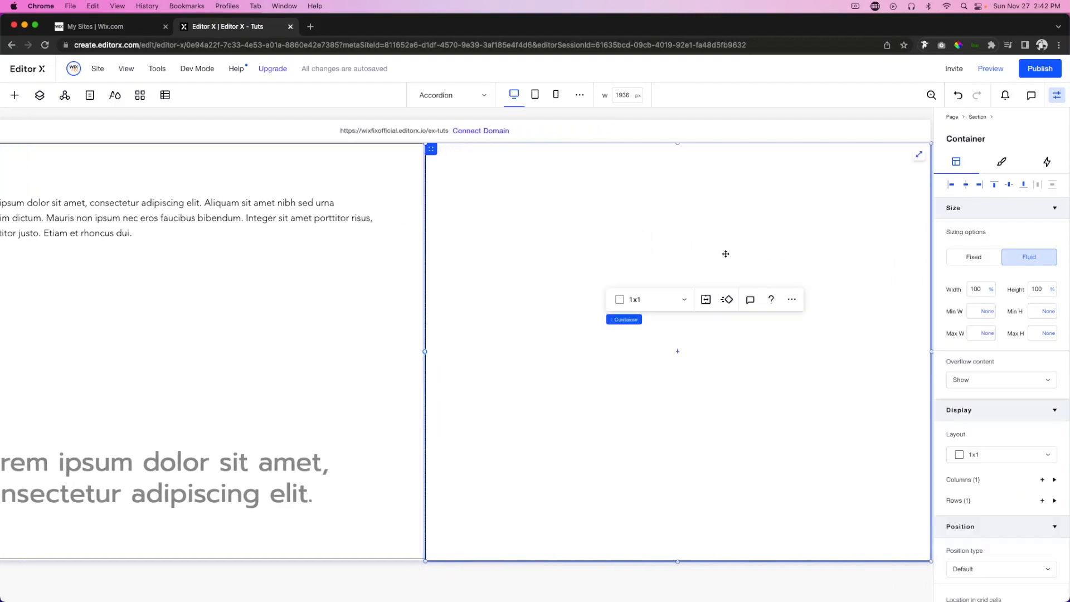
pyautogui.click(669, 301)
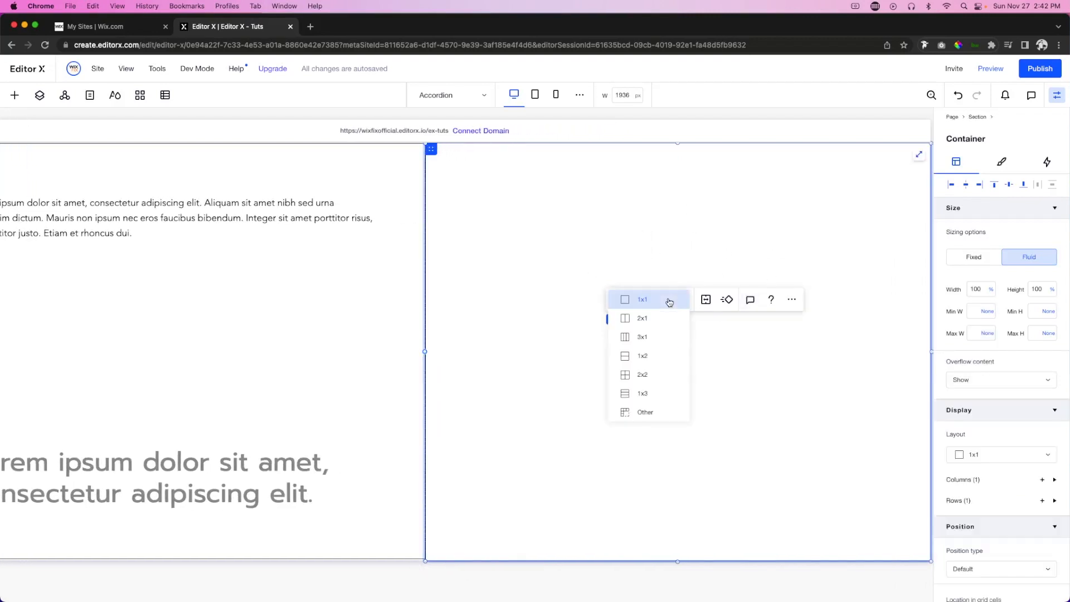
pyautogui.click(651, 393)
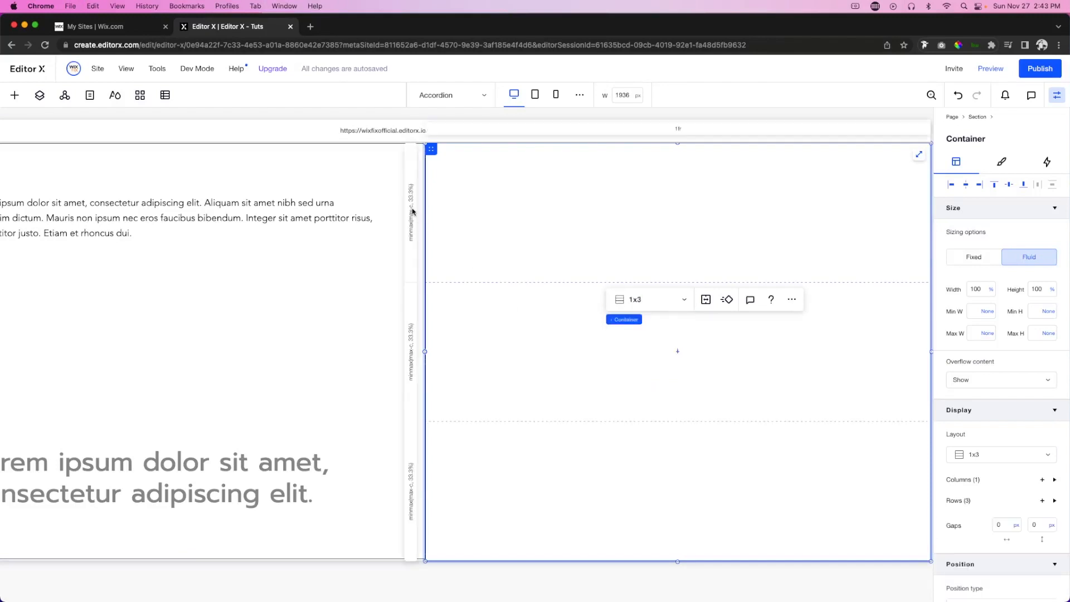
# Step: Set the first row of the container's grid to a minimum of 40% and a maximum of 40%
pyautogui.click(411, 212)
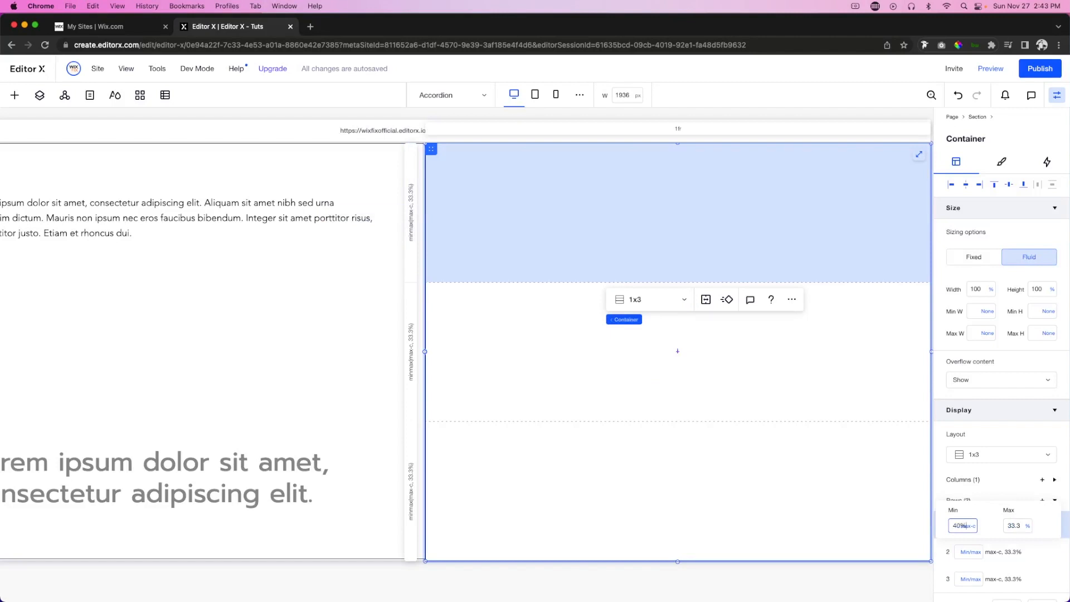
pyautogui.press('Return')
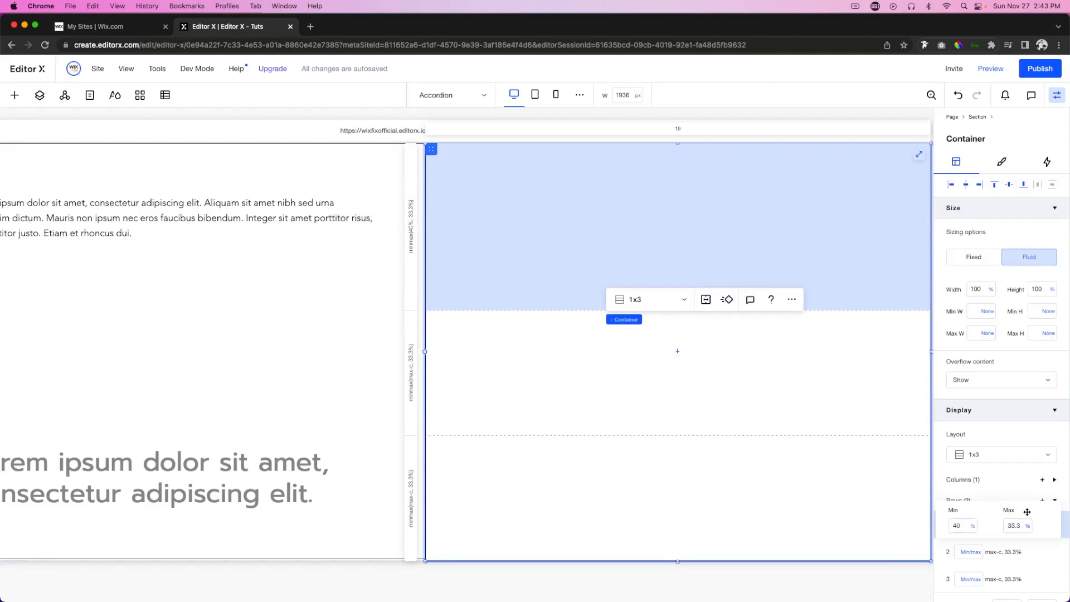
pyautogui.click(1018, 526)
pyautogui.write('40')
pyautogui.press('Return')
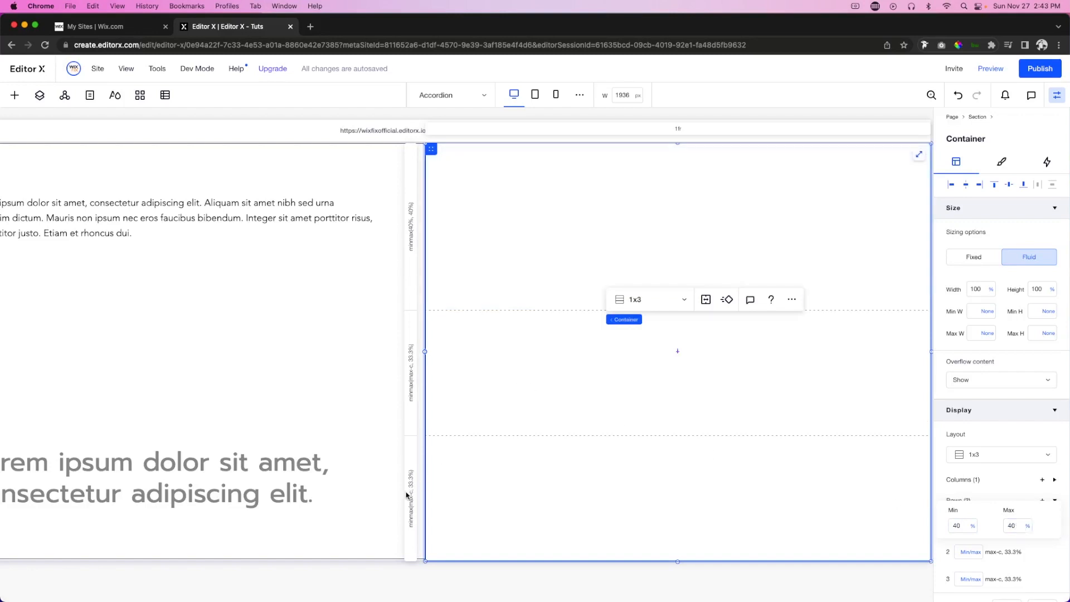
# Step: Set the third row of the container's grid to a minimum of 100 px and a maximum of 100 px
pyautogui.click(956, 553)
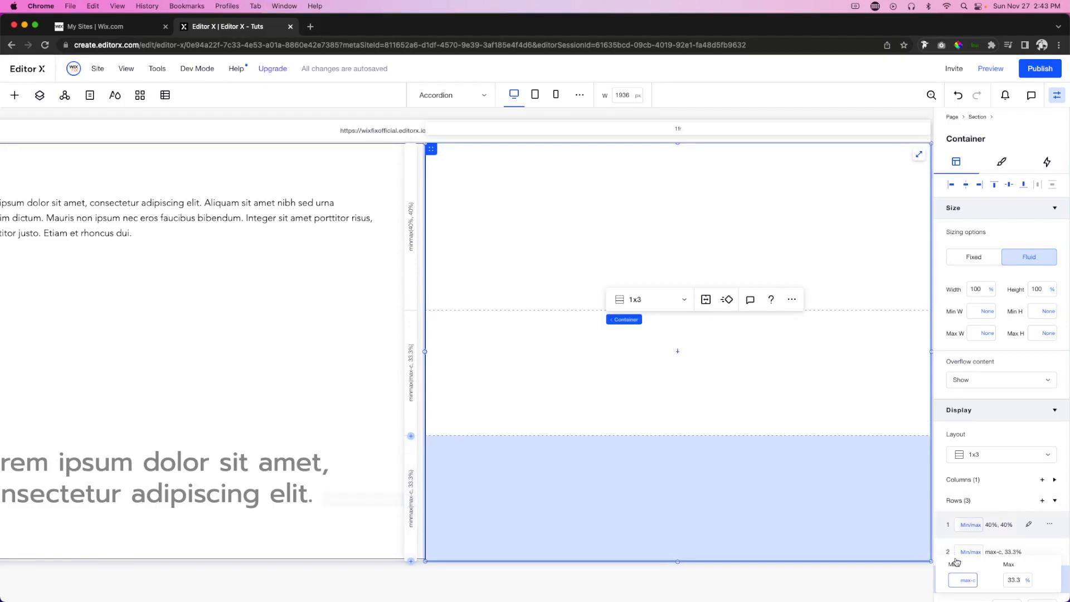
pyautogui.write('10')
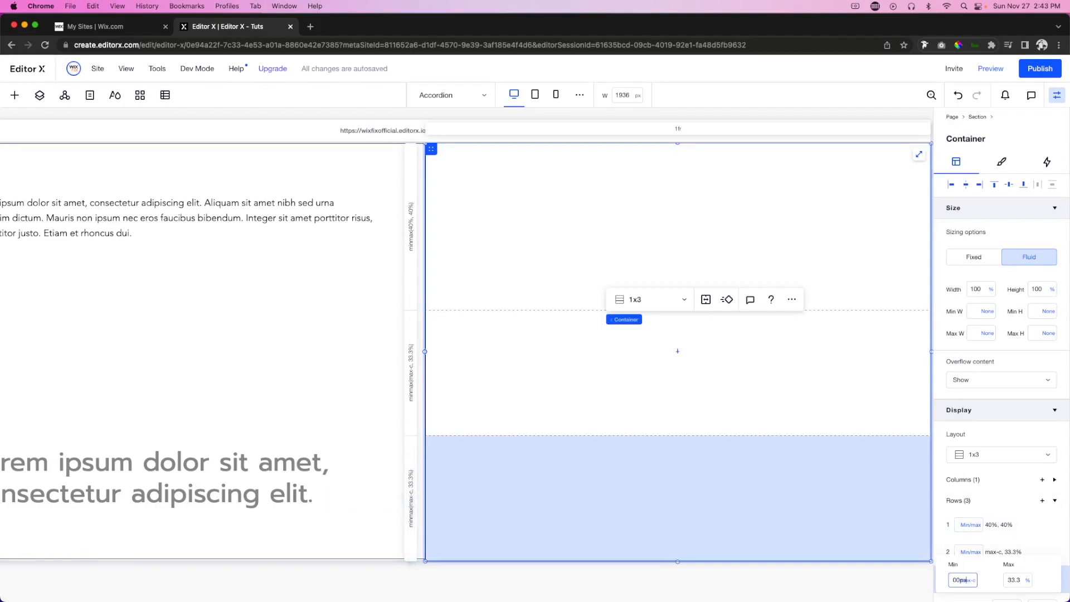
pyautogui.press('Return')
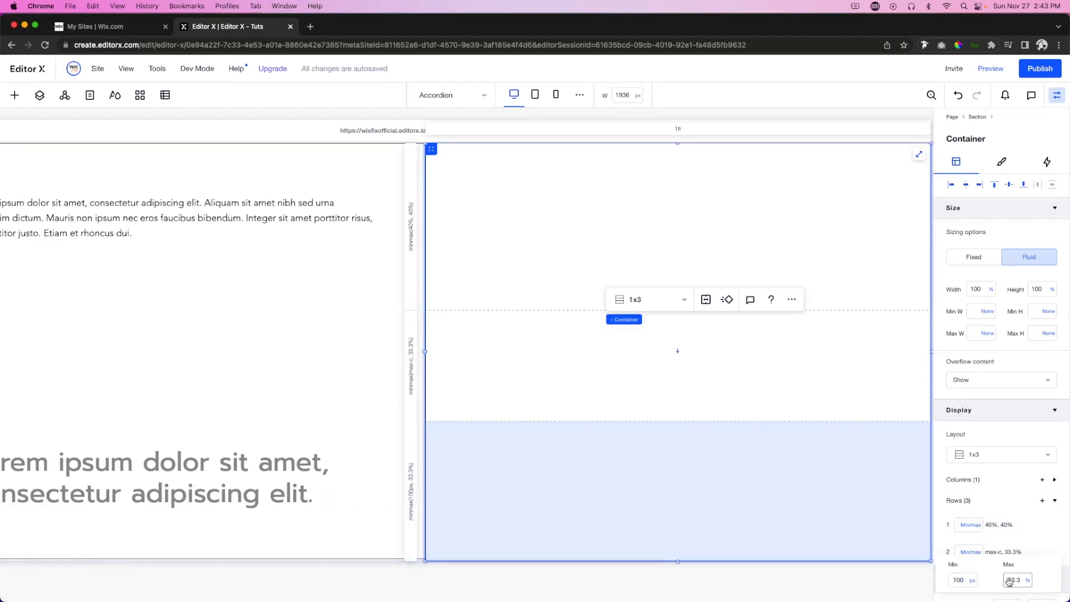
pyautogui.click(1008, 580)
pyautogui.write('100')
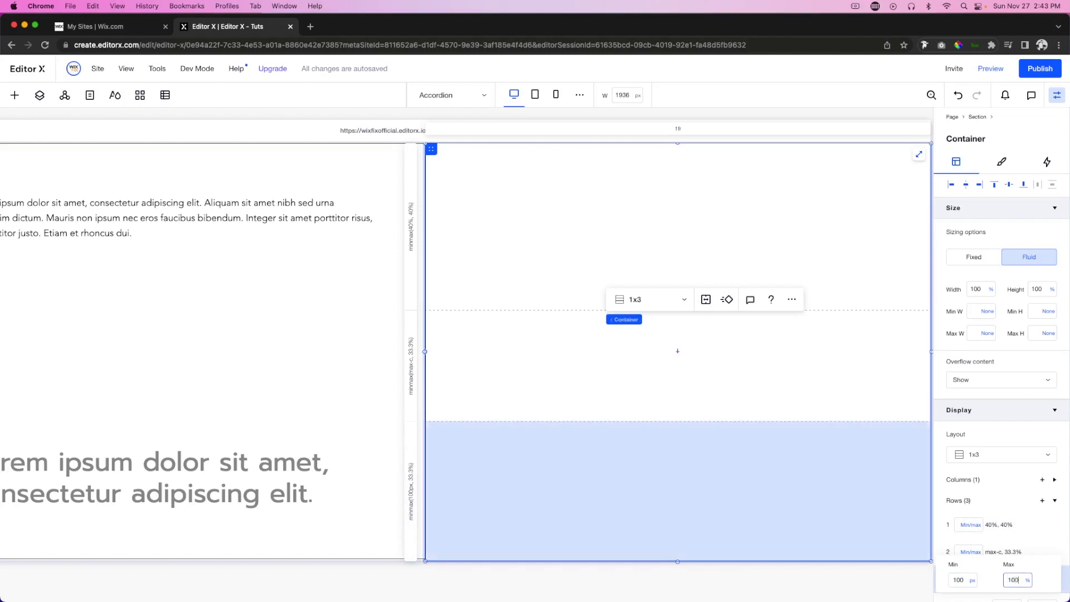
pyautogui.write('px')
pyautogui.press('Return')
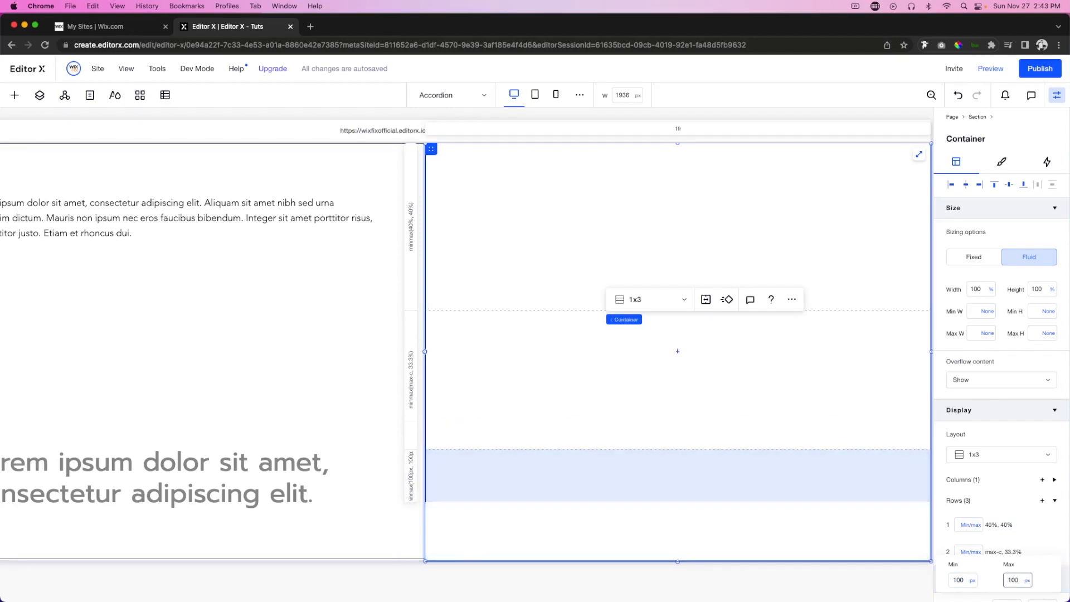
# Step: Set both the minimum and maximum height of the container's second grid row to Auto
pyautogui.click(411, 384)
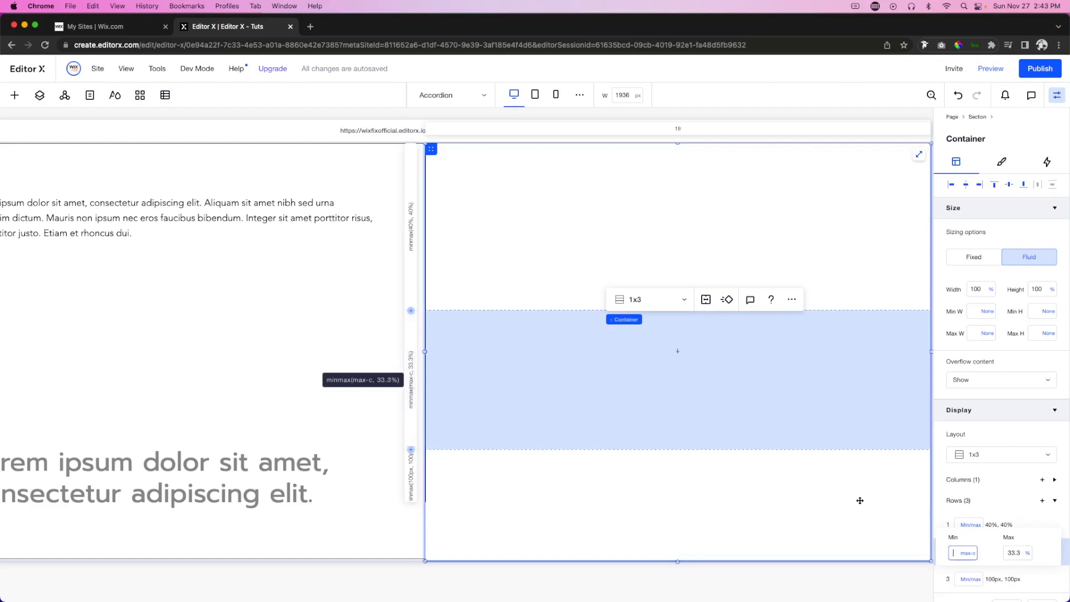
pyautogui.click(968, 553)
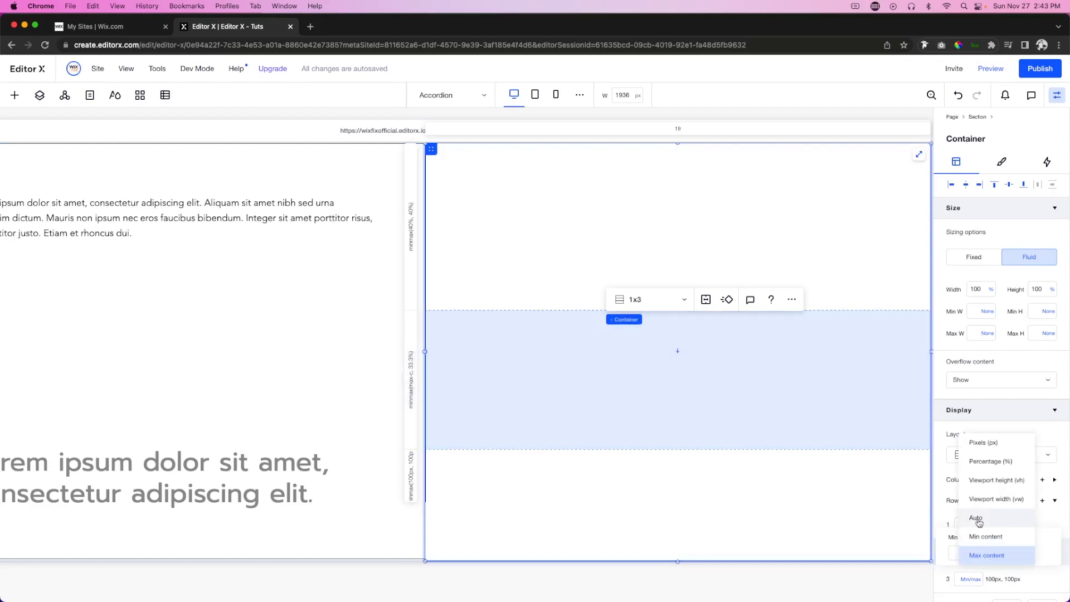
pyautogui.click(975, 518)
pyautogui.click(1028, 554)
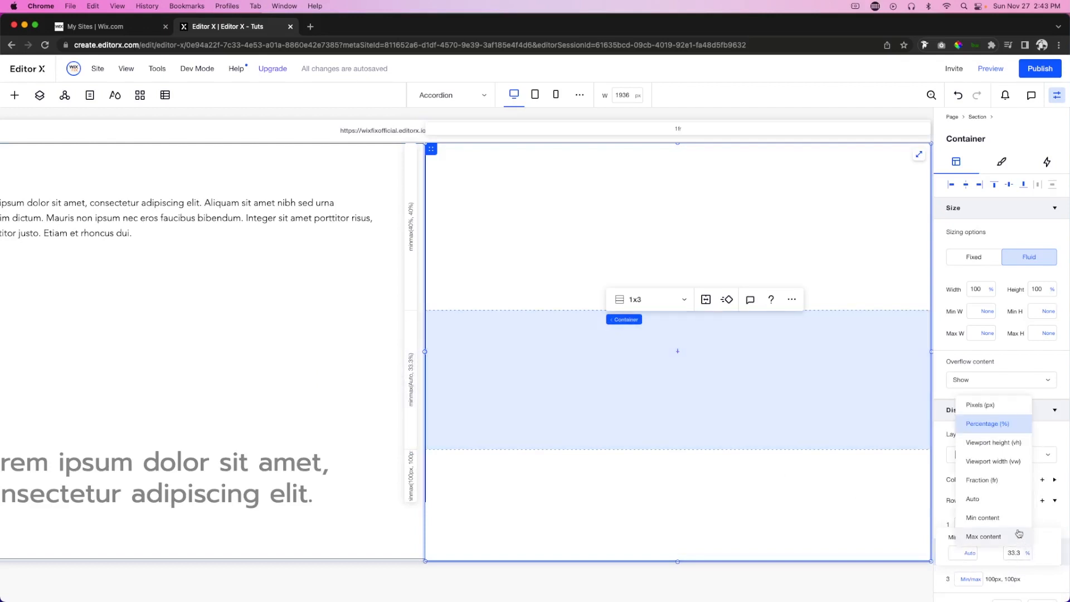
pyautogui.click(1000, 502)
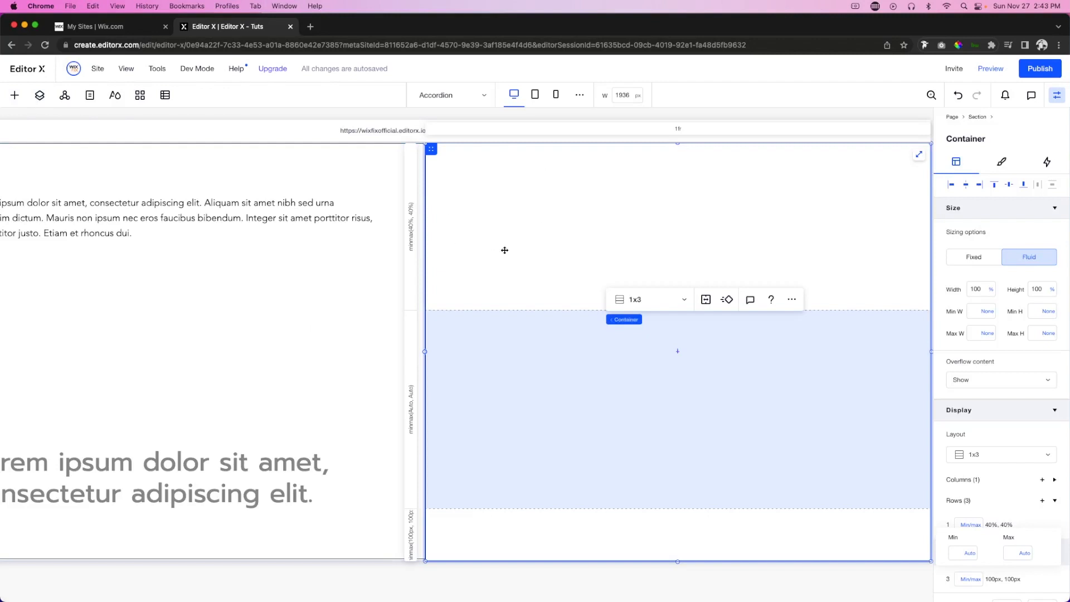
# Step: Copy the large "Lorem ipsum" heading and place the duplicate in the white container's first row
pyautogui.click(168, 469)
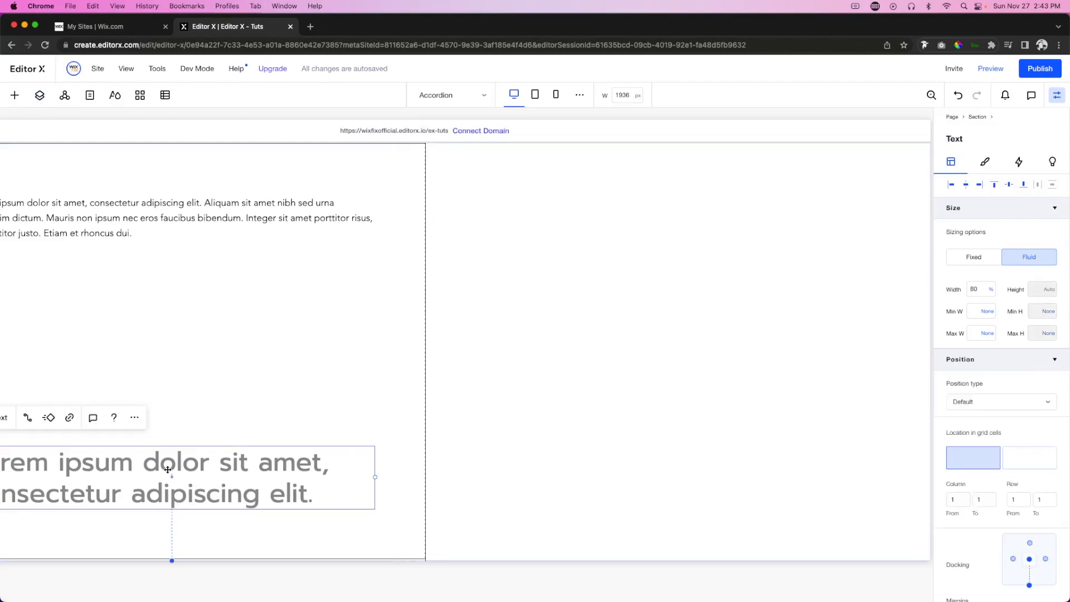
pyautogui.click(425, 420)
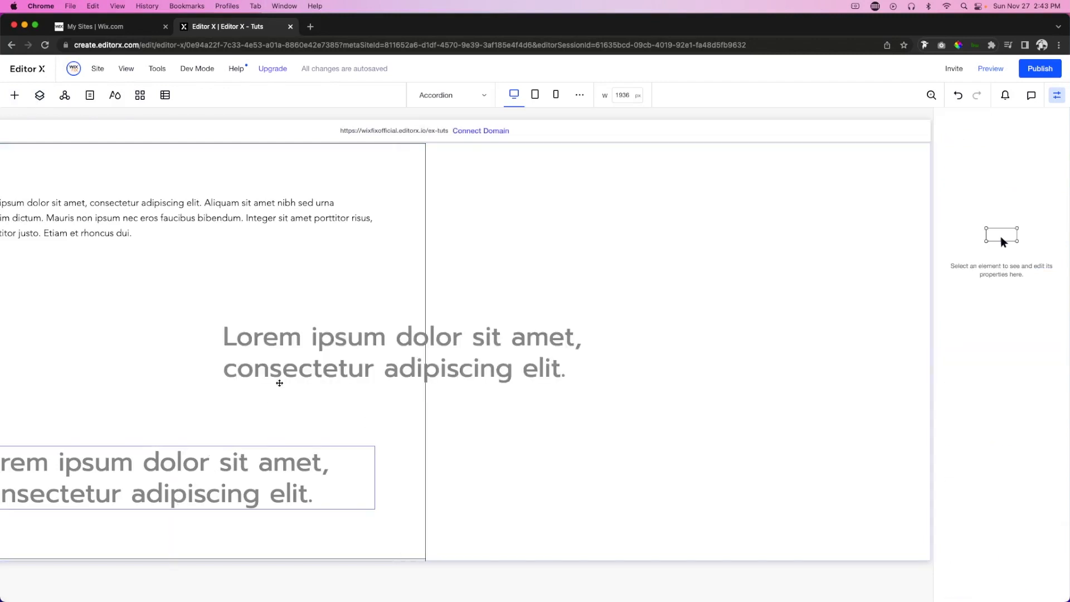
pyautogui.click(274, 365)
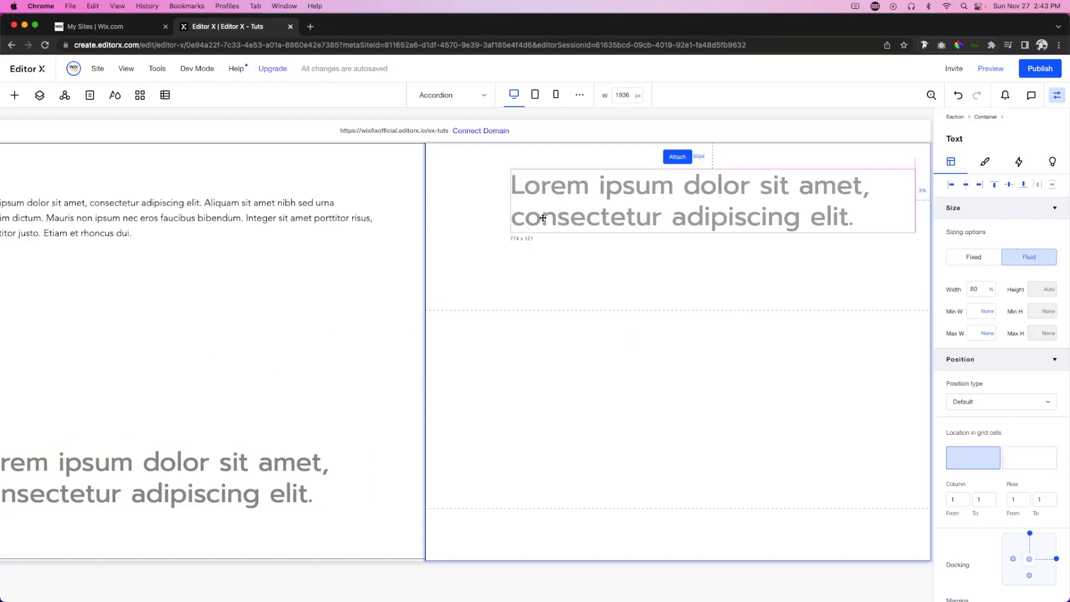
pyautogui.moveTo(542, 217); pyautogui.dragTo(575, 206)
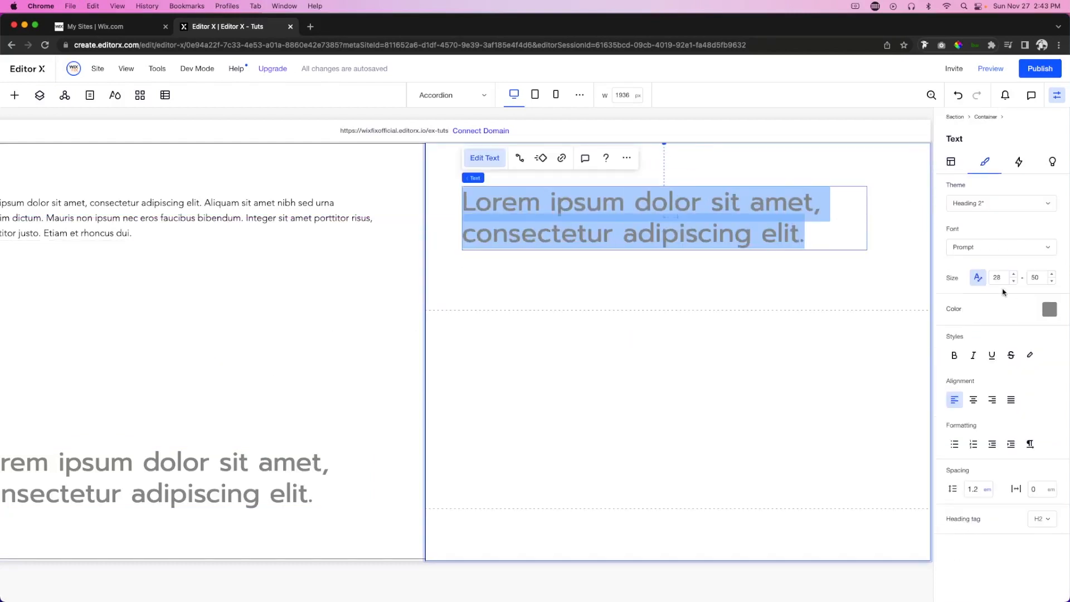
# Step: Set the copied heading's font size range to a minimum of 18 and a maximum of 22
pyautogui.click(1001, 280)
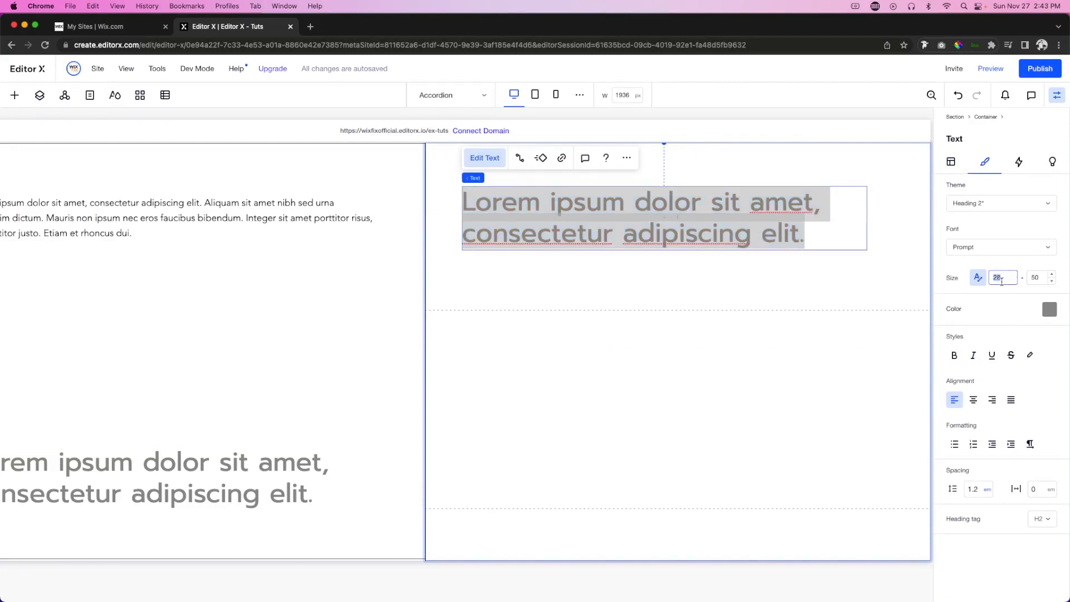
pyautogui.write('18')
pyautogui.press('Tab')
pyautogui.write('22')
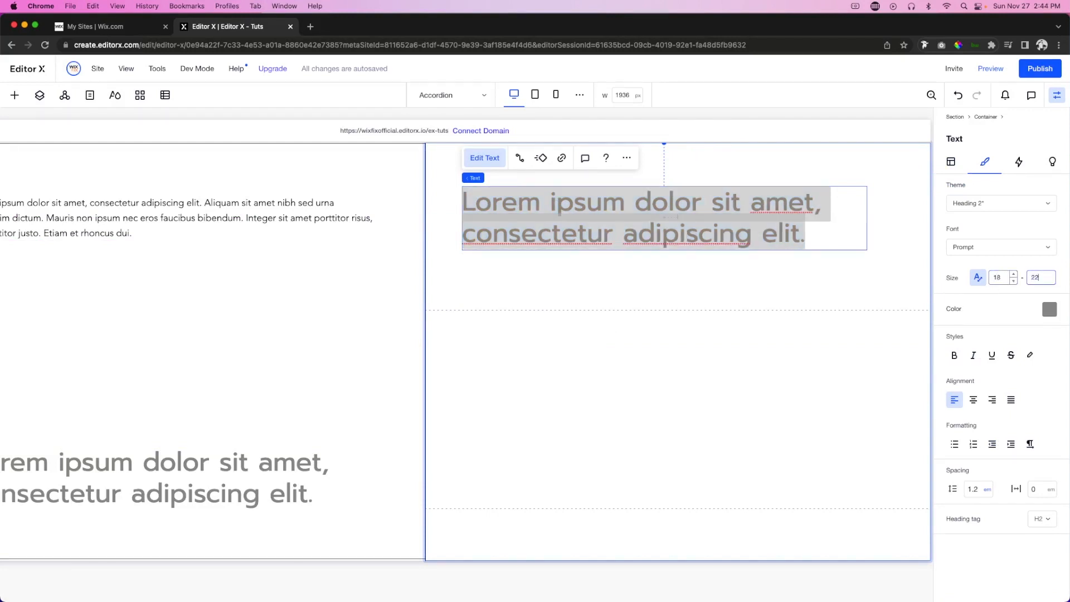
pyautogui.press('Return')
pyautogui.click(675, 192)
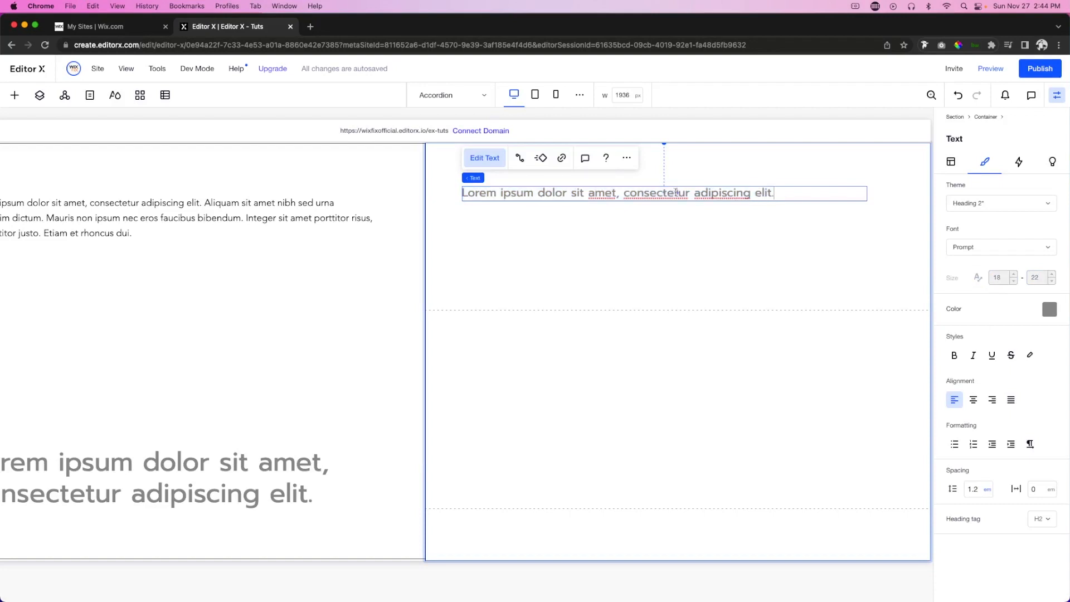
# Step: Narrow the copied heading's text box so its text wraps onto two lines
pyautogui.click(859, 193)
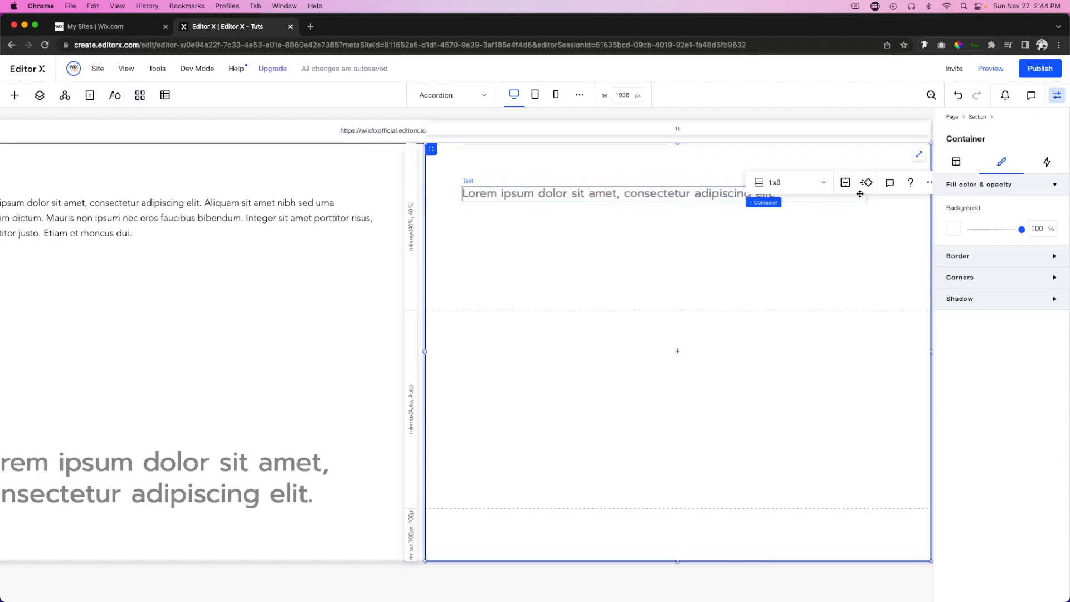
pyautogui.click(862, 193)
pyautogui.moveTo(868, 192); pyautogui.dragTo(680, 188)
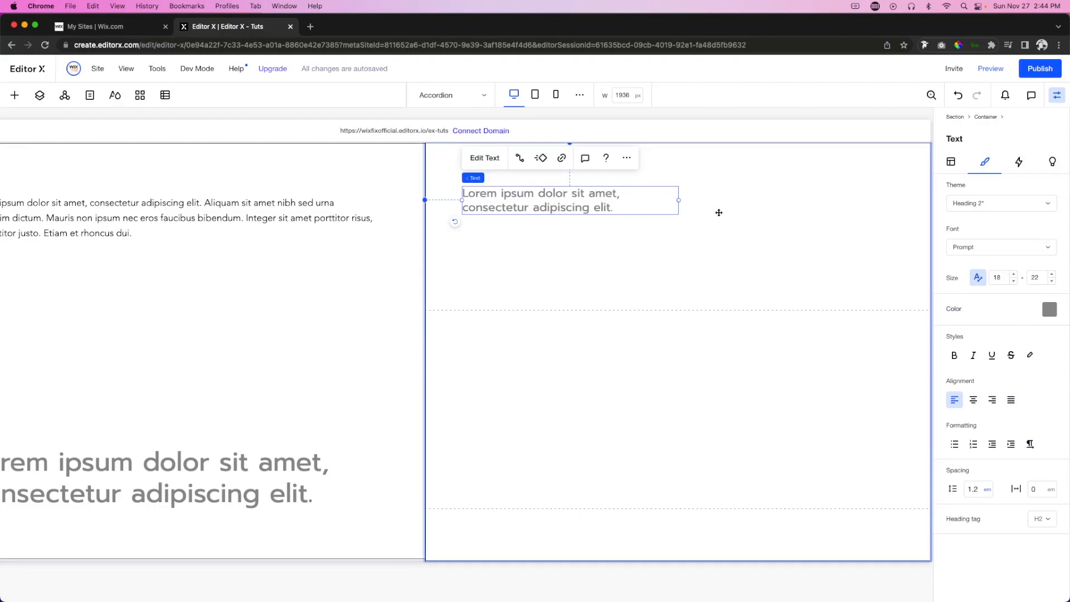
# Step: Copy the black paragraph text and place the duplicate directly below the small heading in the container's first row
pyautogui.click(234, 221)
pyautogui.press('super+c')
pyautogui.press('super+v')
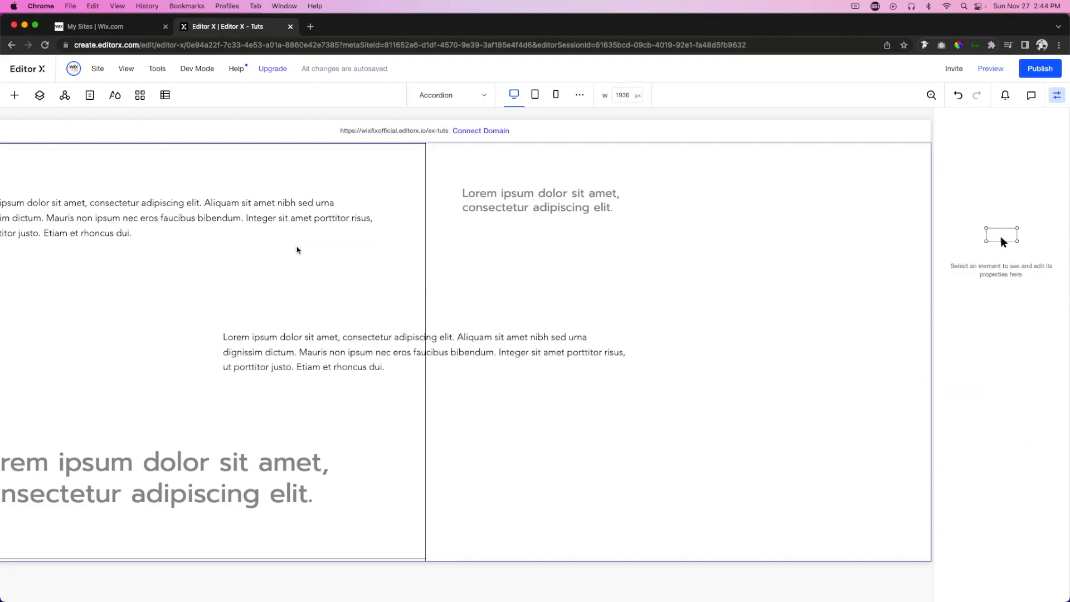
pyautogui.moveTo(295, 346); pyautogui.dragTo(535, 236)
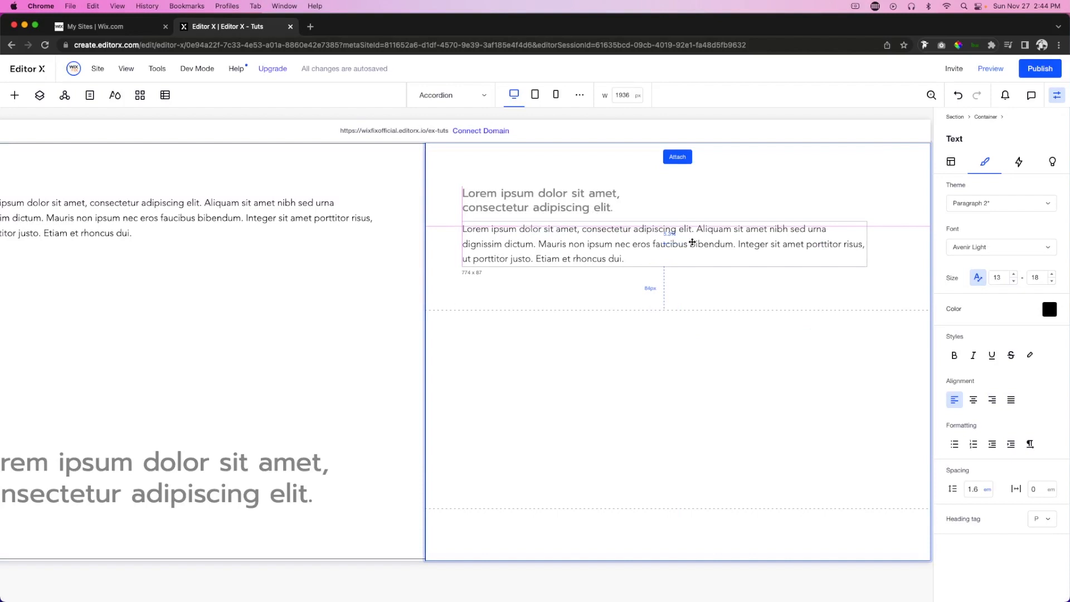
# Step: Shorten the copied paragraph by deleting everything after "dignissim dictum."
pyautogui.moveTo(659, 261); pyautogui.dragTo(534, 244)
pyautogui.doubleClick(640, 261)
pyautogui.click(632, 260)
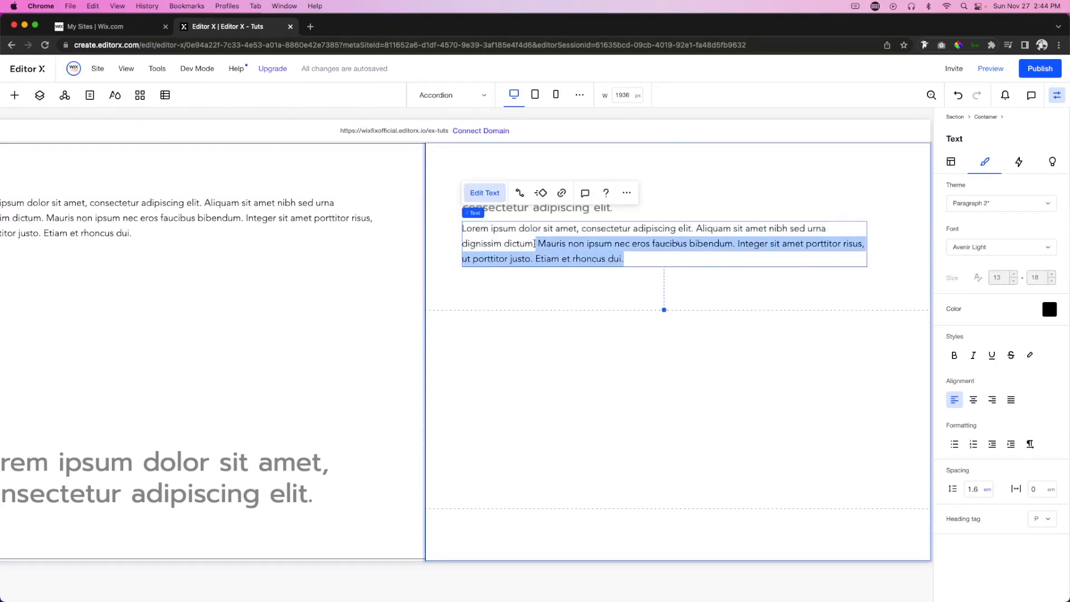
pyautogui.press('BackSpace')
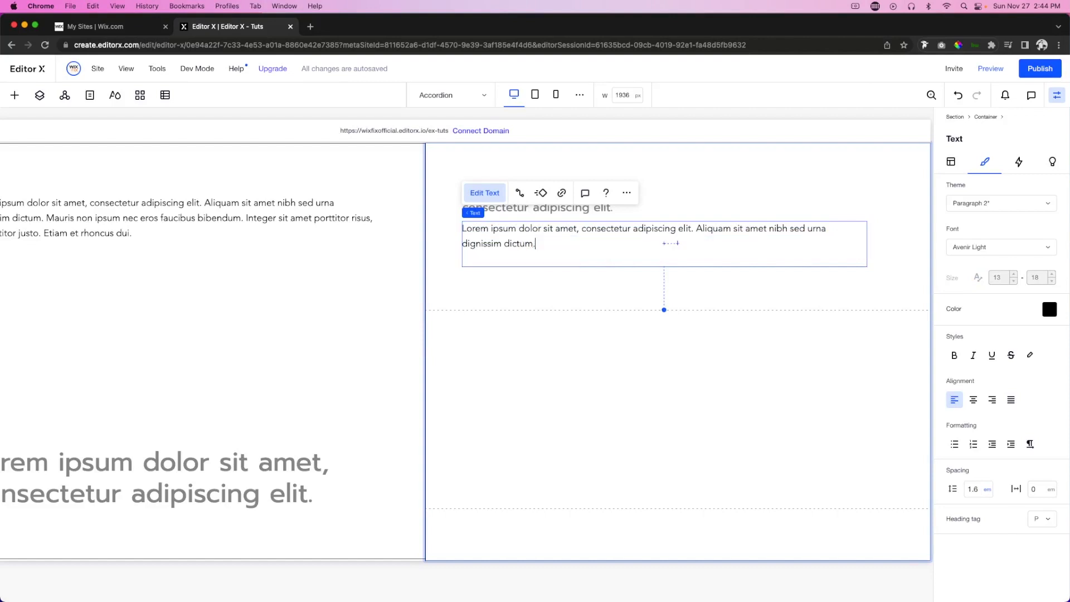
pyautogui.press('Escape')
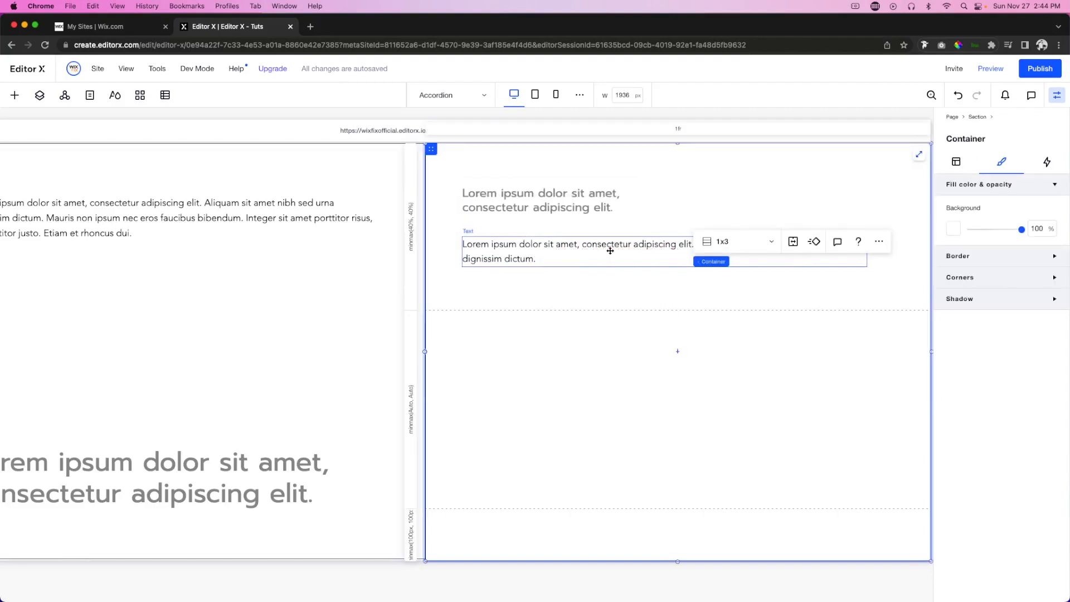
# Step: Narrow the copied paragraph's text box to about 446 px, and widen the heading's box slightly beyond it
pyautogui.click(866, 257)
pyautogui.moveTo(866, 252); pyautogui.dragTo(626, 251)
pyautogui.moveTo(705, 240); pyautogui.dragTo(695, 240)
pyautogui.click(563, 196)
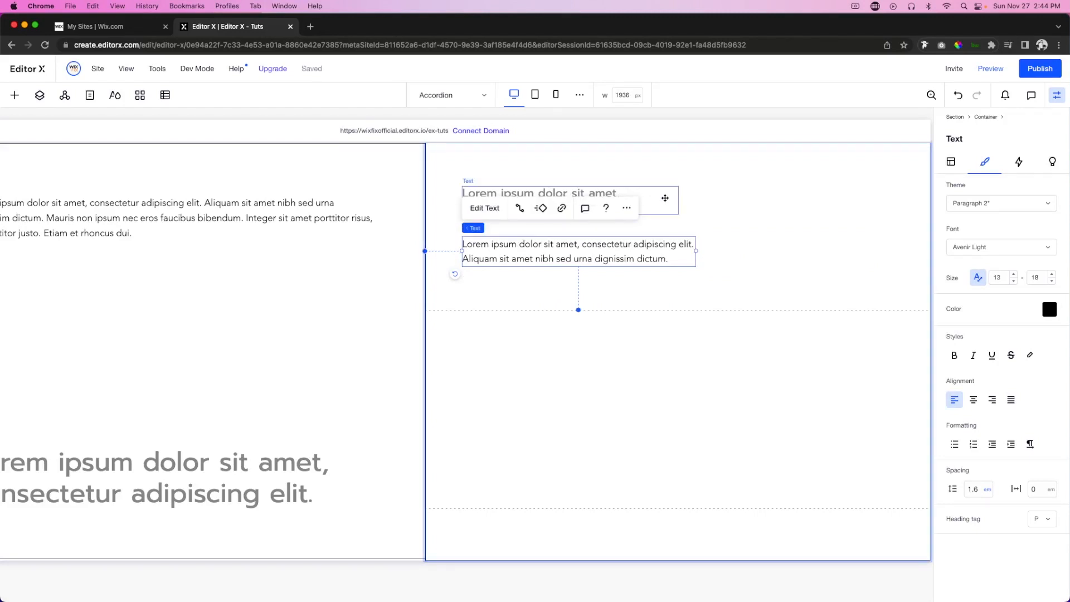
# Step: Duplicate the short paragraph just below itself and replace the duplicate's text with "Read now"
pyautogui.moveTo(641, 250); pyautogui.dragTo(562, 288)
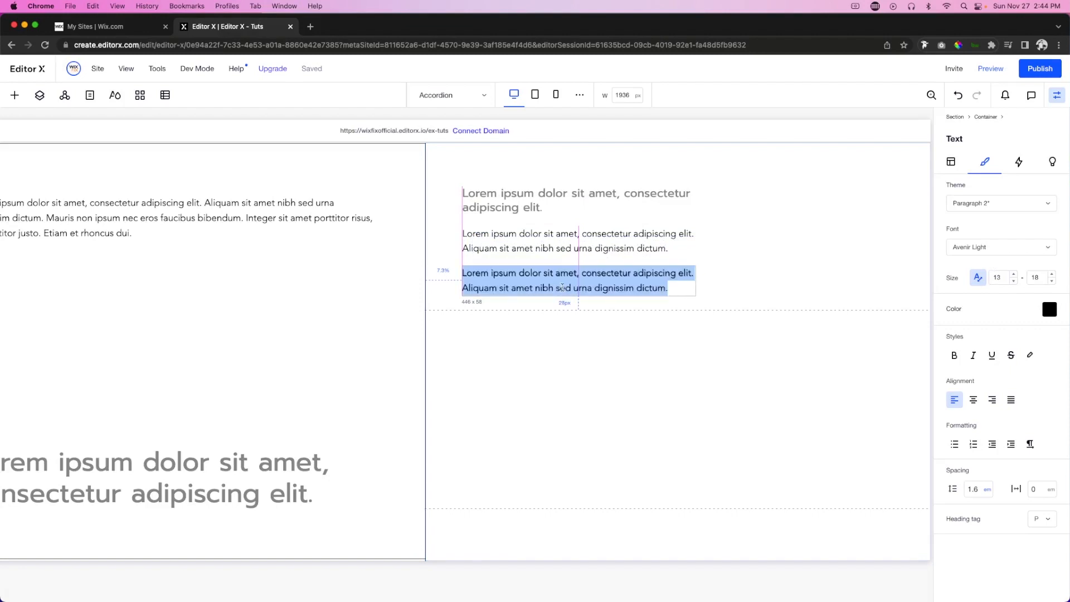
pyautogui.press('BackSpace')
pyautogui.write('Read now')
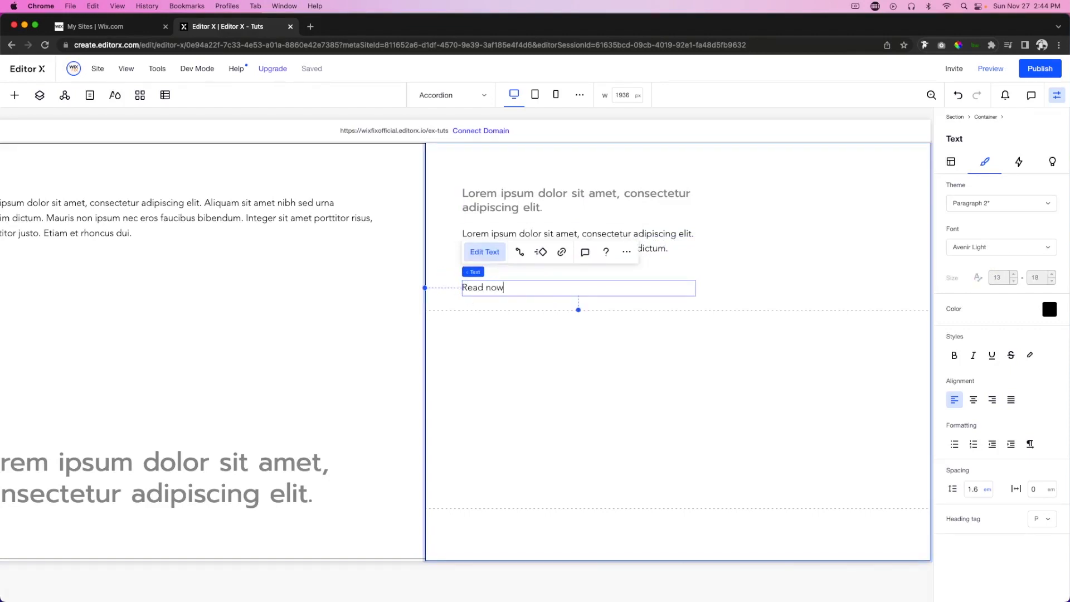
# Step: Change the "Read now" text to the Prompt font and underline it
pyautogui.press('super+a')
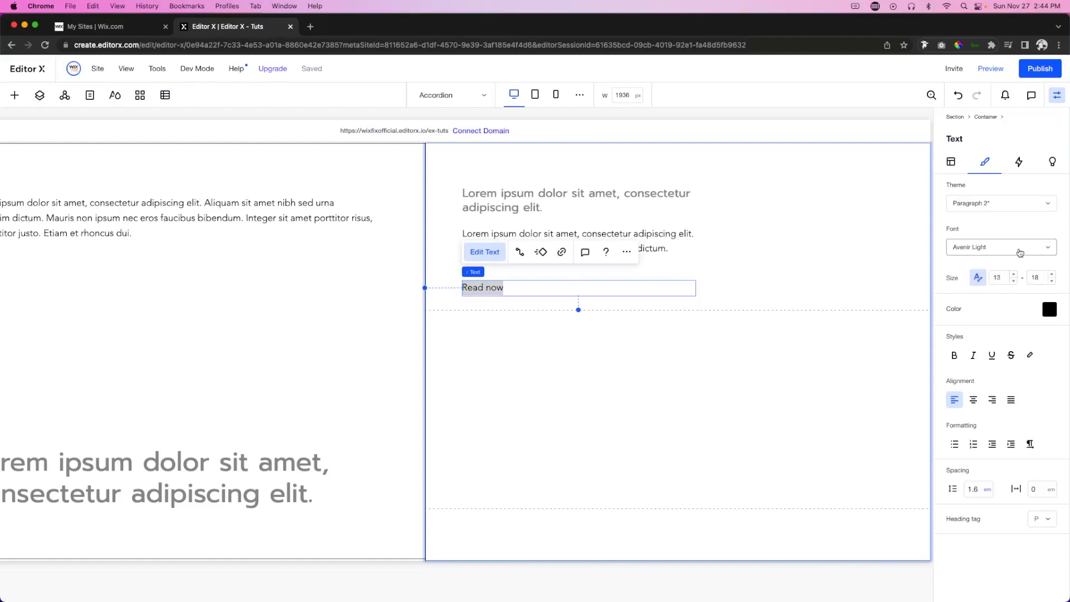
pyautogui.click(1020, 252)
pyautogui.write('P')
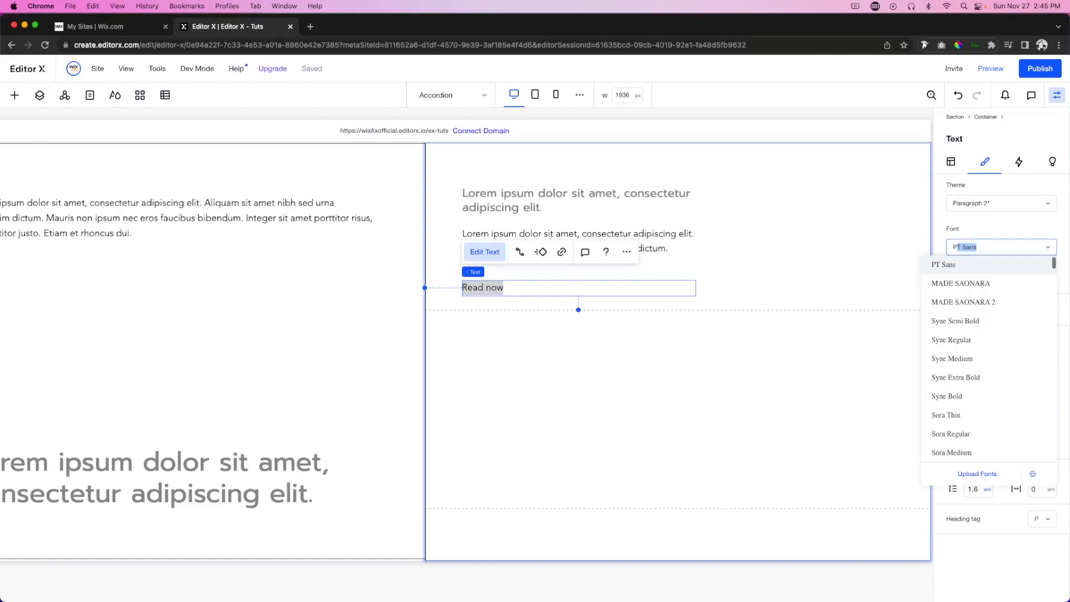
pyautogui.write('rompt')
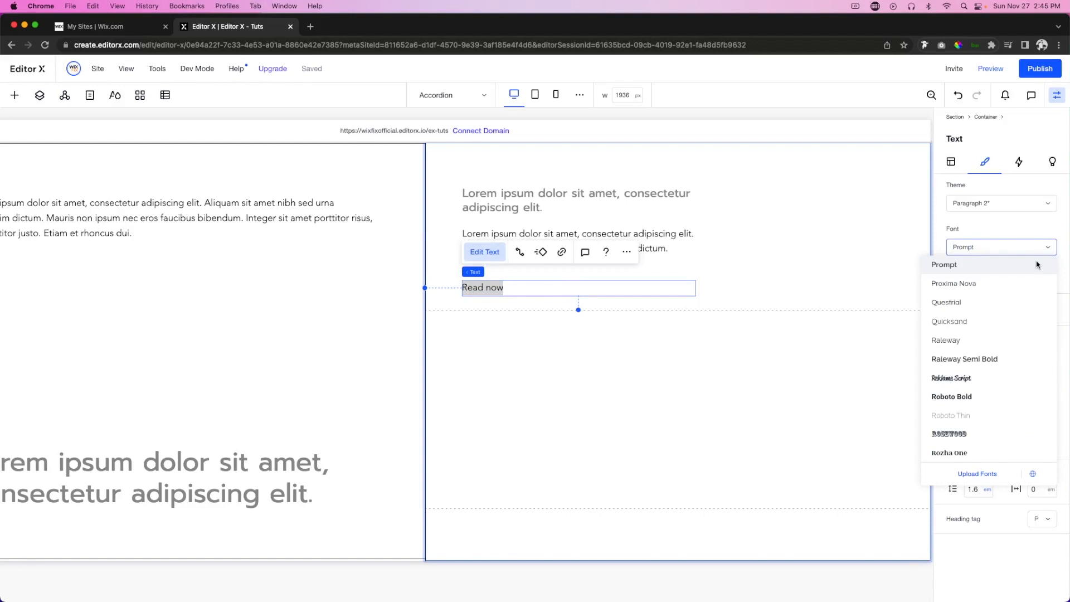
pyautogui.click(1037, 264)
pyautogui.click(992, 357)
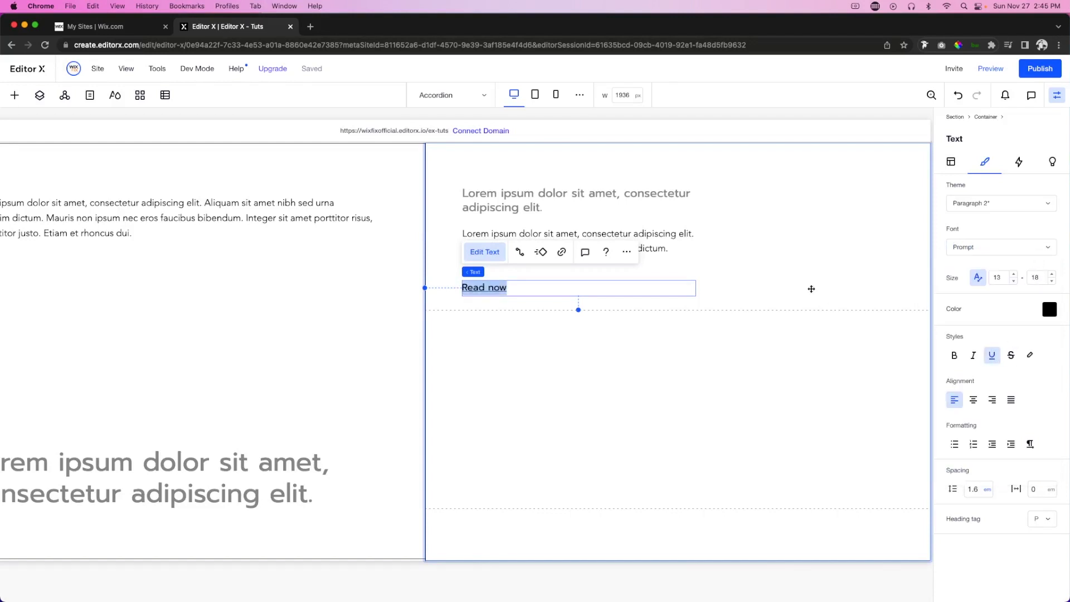
# Step: Combine the small heading, the short paragraph and the "Read now" text into one stack
pyautogui.click(538, 197)
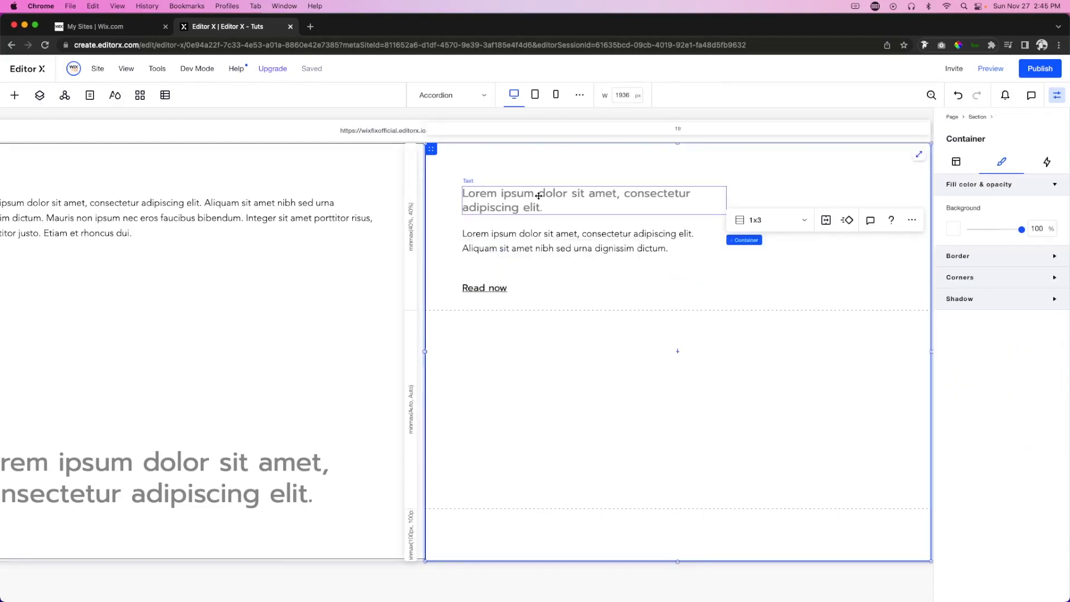
pyautogui.click(527, 241)
pyautogui.keyDown('shift'); pyautogui.click(490, 289); pyautogui.keyUp('shift')
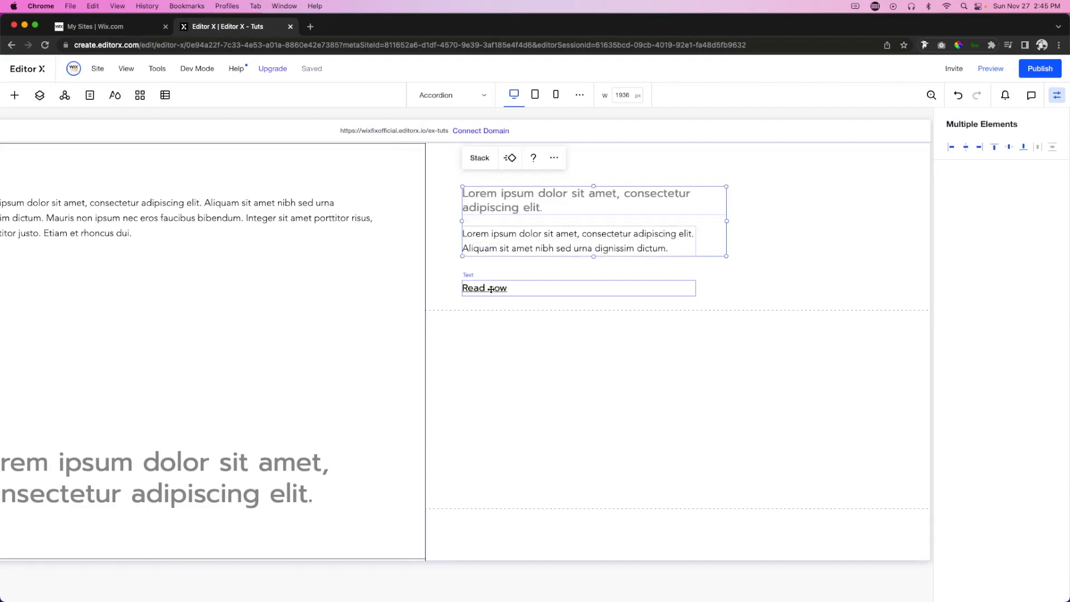
pyautogui.keyDown('shift'); pyautogui.click(488, 258); pyautogui.keyUp('shift')
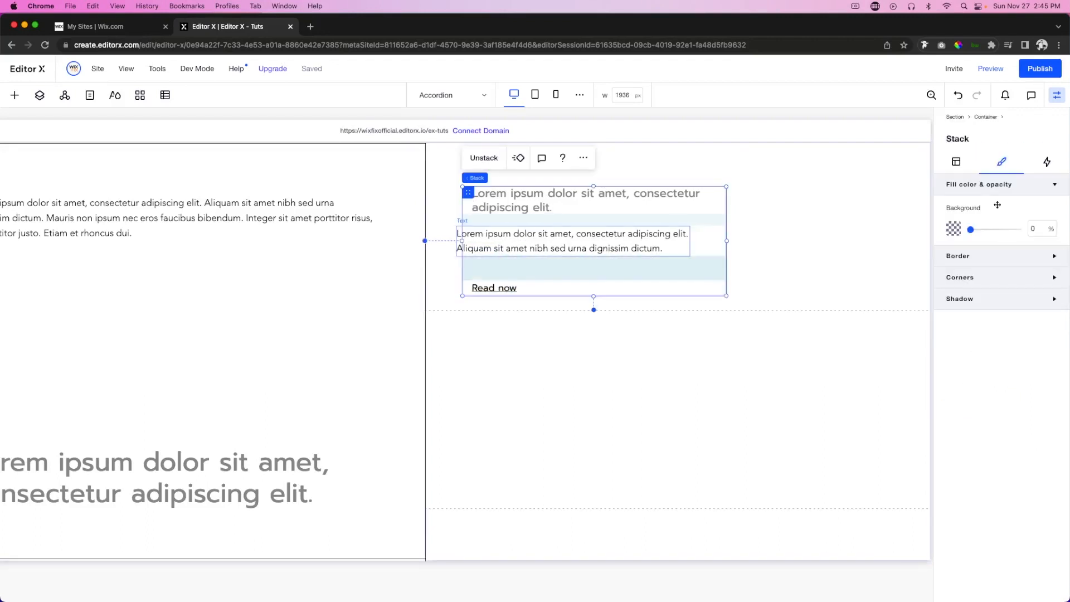
# Step: Align all items in the new stack to the left
pyautogui.click(956, 165)
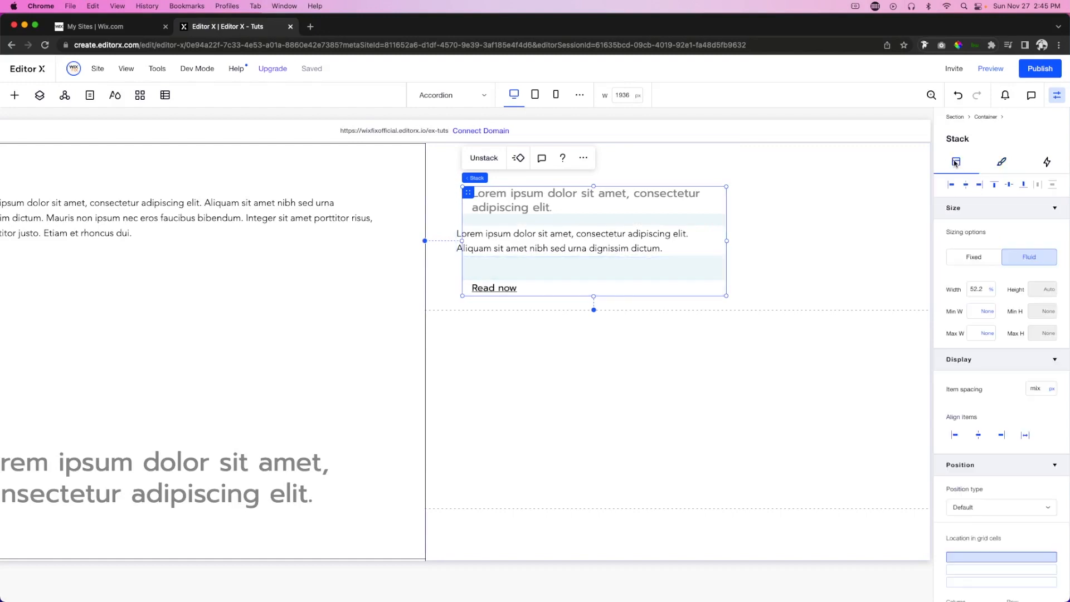
pyautogui.click(954, 435)
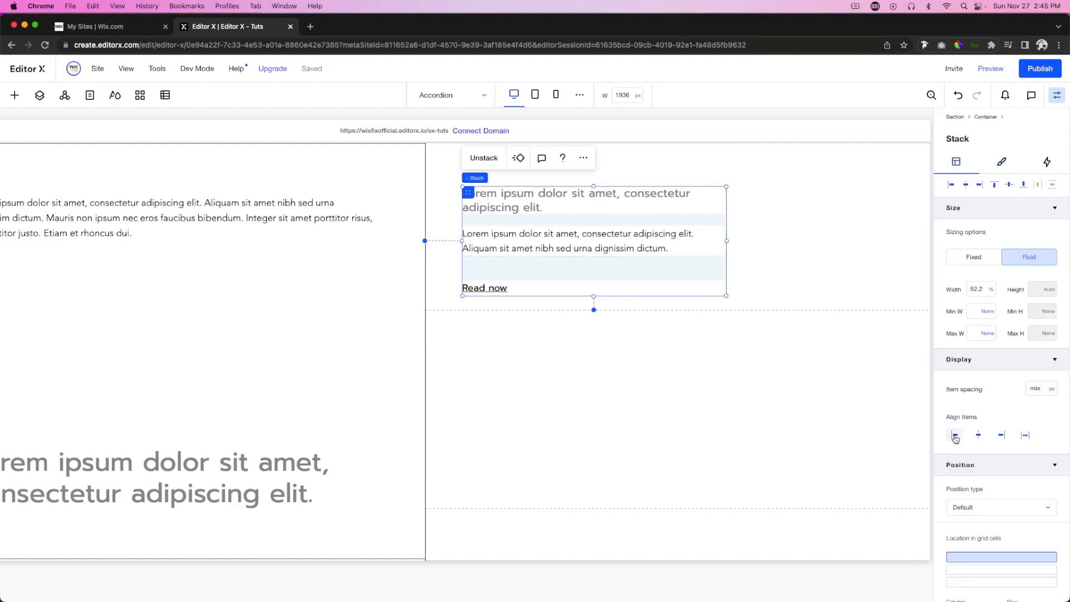
pyautogui.scroll(-5, 962, 437)
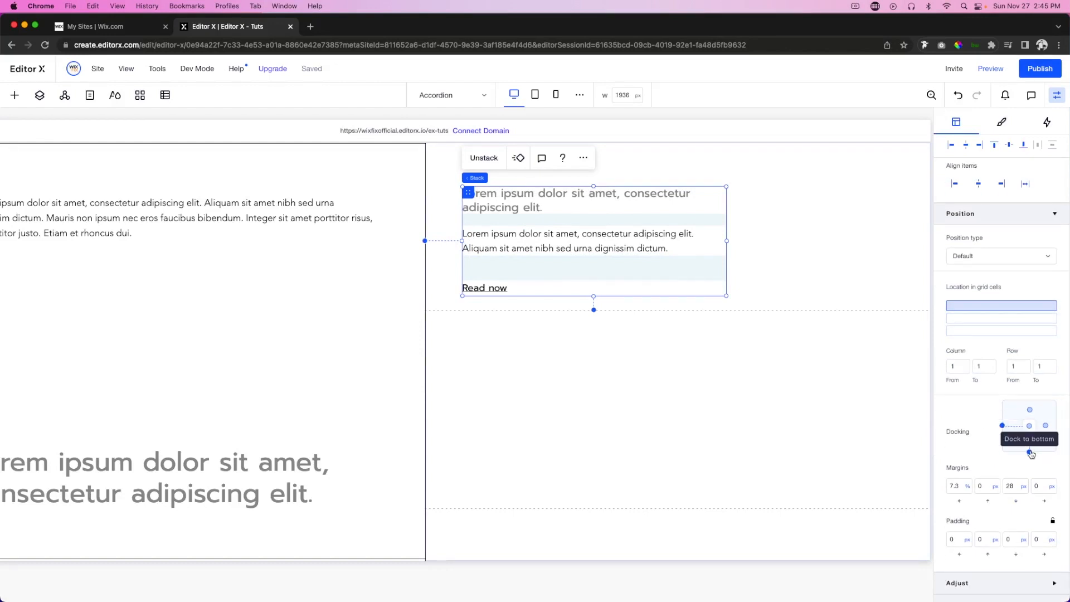
# Step: Set the bottom margin of the heading in the stack to 40 px
pyautogui.click(487, 199)
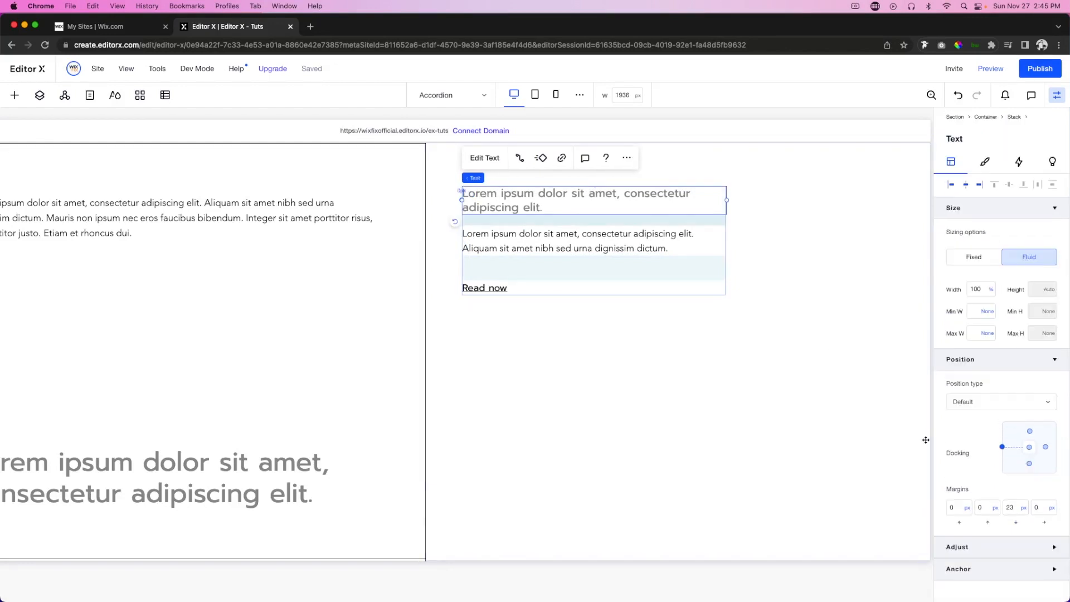
pyautogui.click(1011, 507)
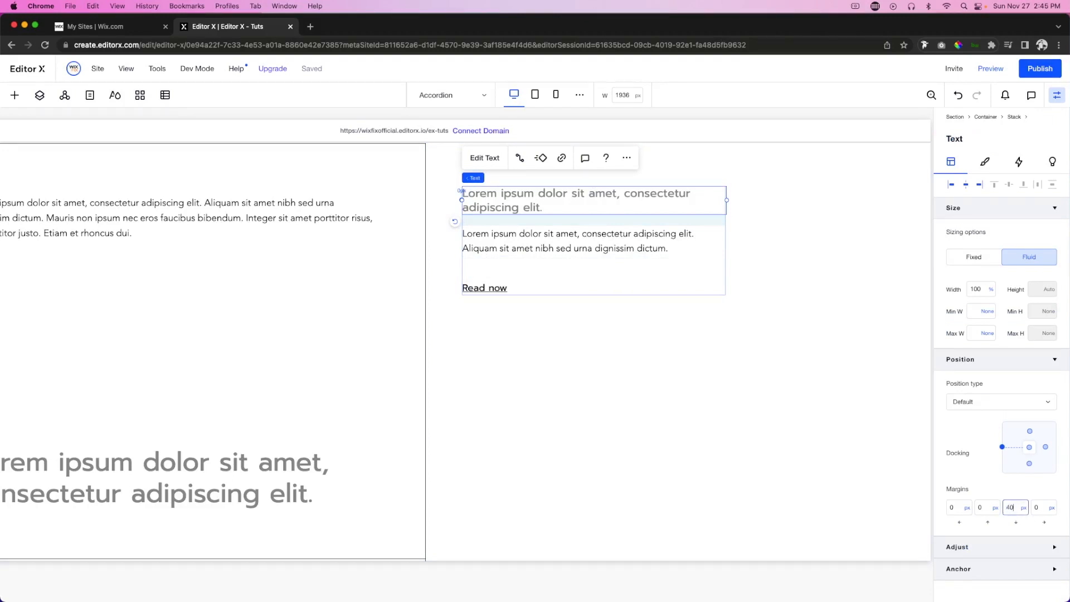
pyautogui.write('40')
pyautogui.press('Return')
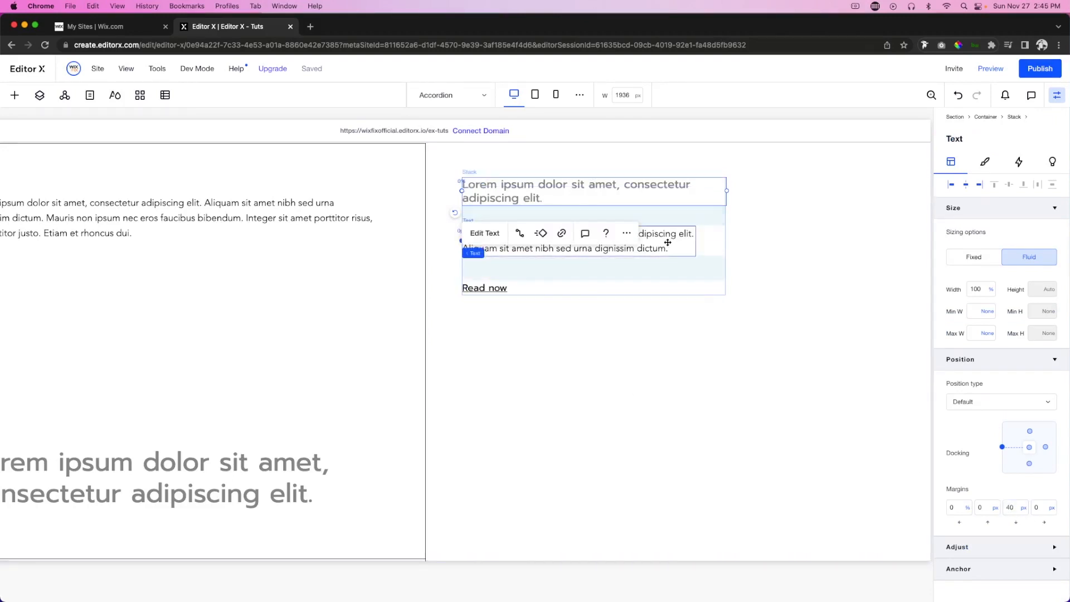
# Step: Set the bottom margin of the paragraph in the stack to 15 px
pyautogui.click(666, 242)
pyautogui.click(1015, 504)
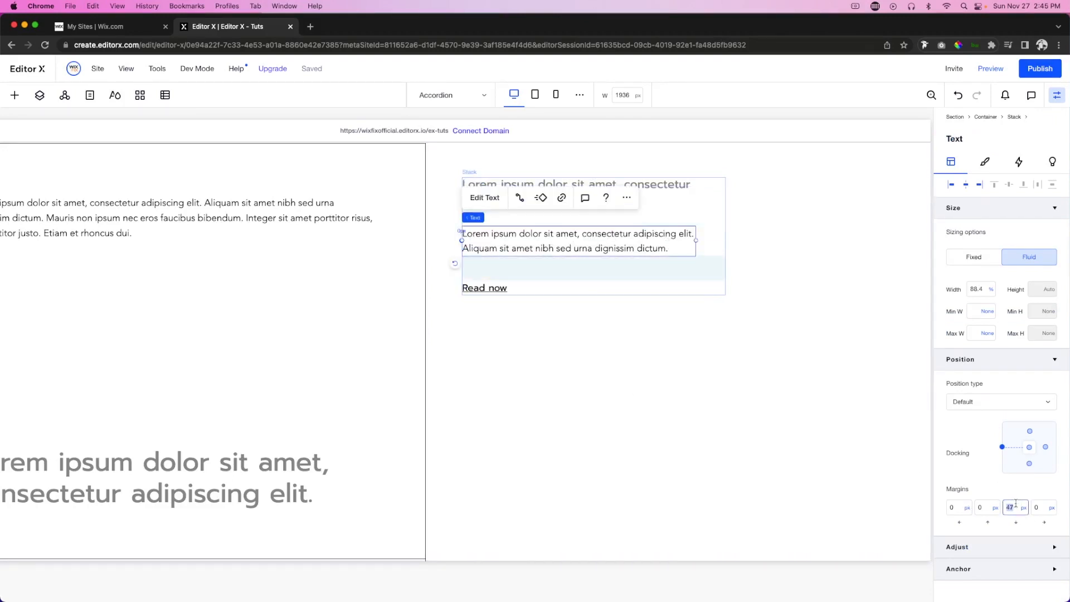
pyautogui.write('15')
pyautogui.press('Return')
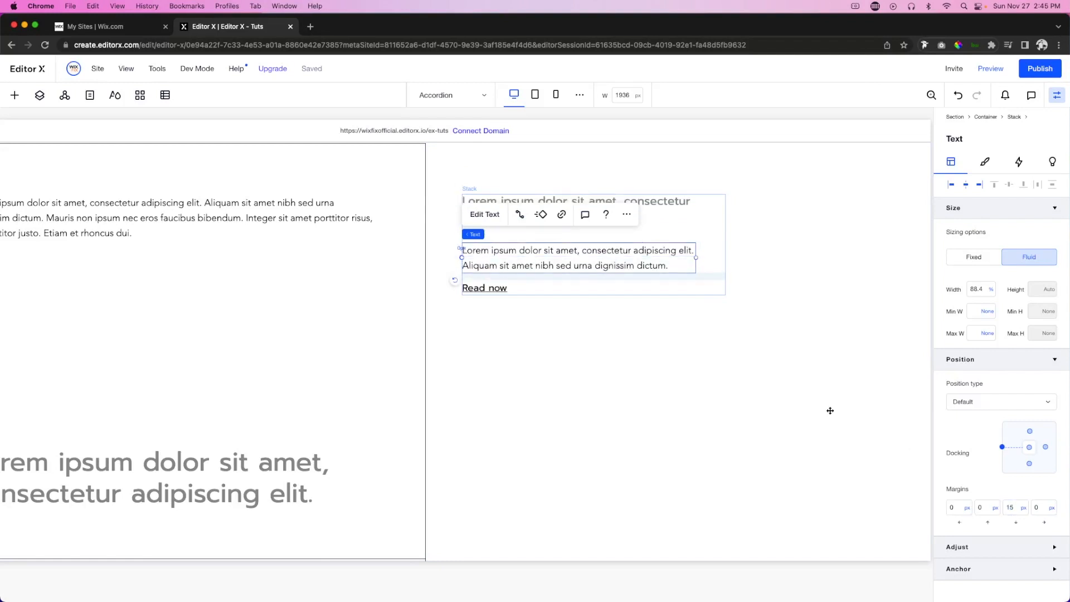
# Step: Center the whole stack vertically within the container's first row
pyautogui.click(743, 235)
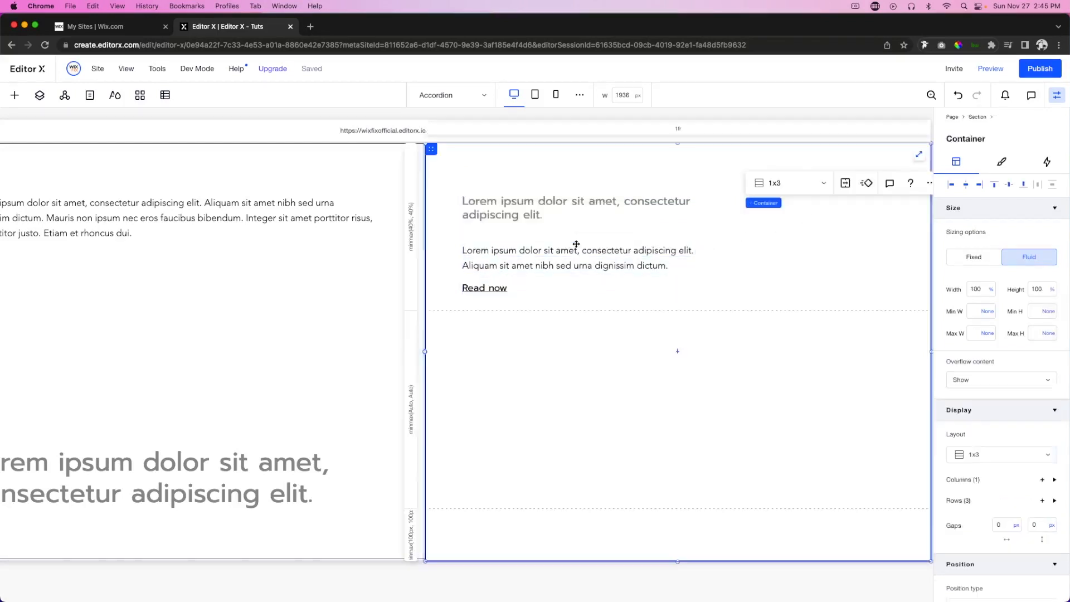
pyautogui.click(510, 234)
pyautogui.click(1009, 184)
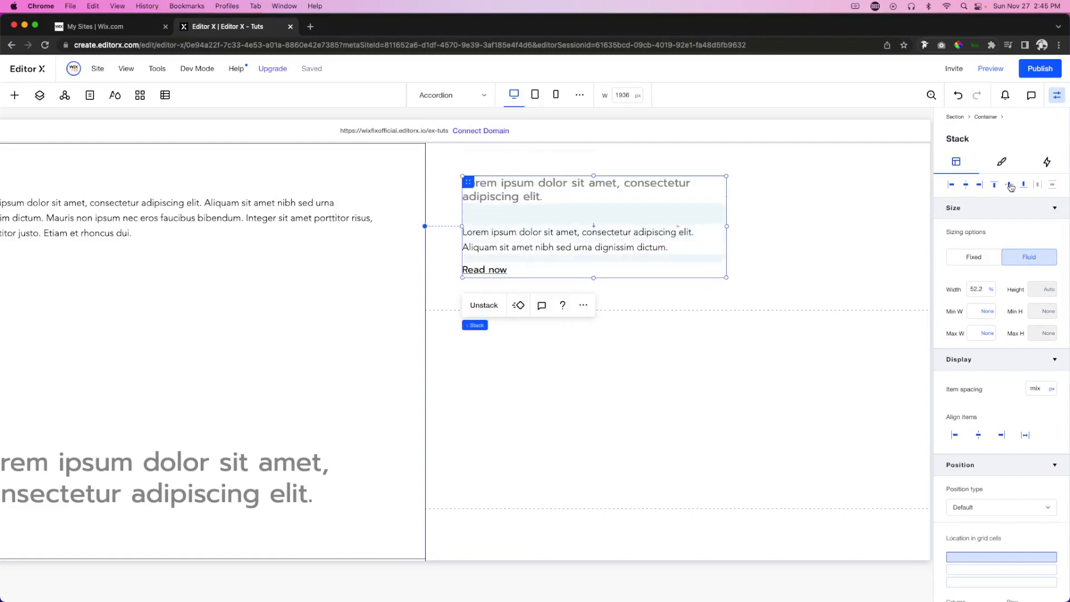
pyautogui.scroll(-5, 971, 403)
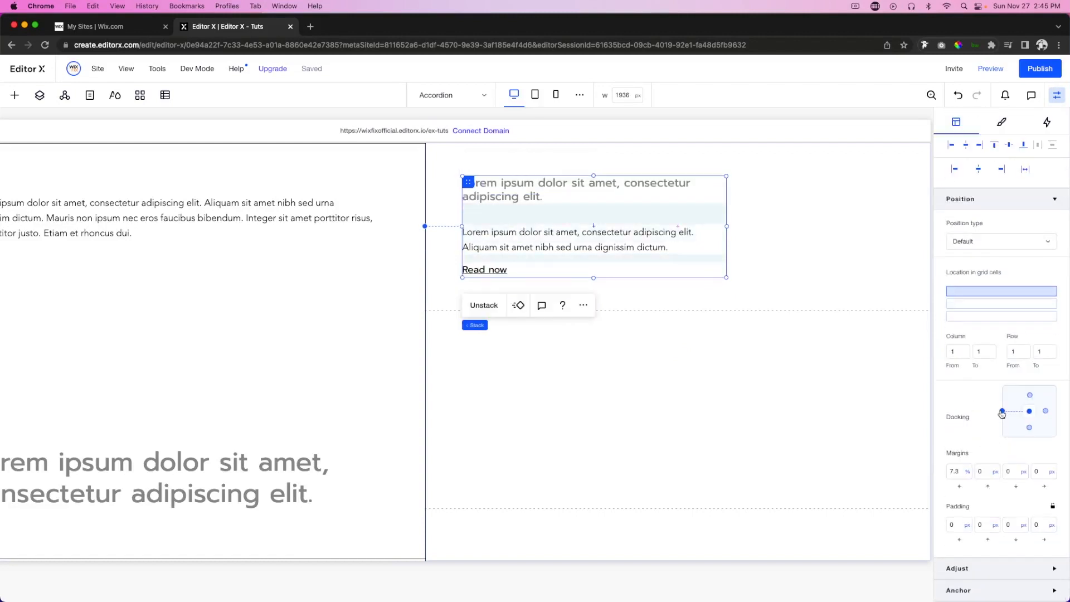
# Step: Set the left margin of the text stack to 5%
pyautogui.click(957, 471)
pyautogui.write('5')
pyautogui.press('Return')
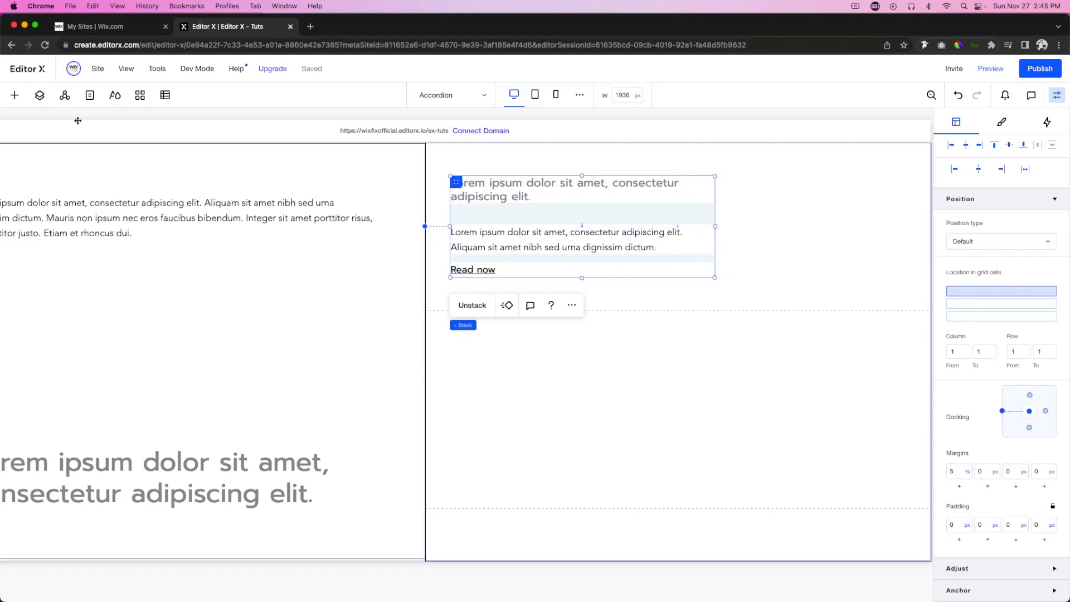
# Step: Add the sunset photo from the site files to the container's second row and stretch it to fill the cell
pyautogui.click(15, 96)
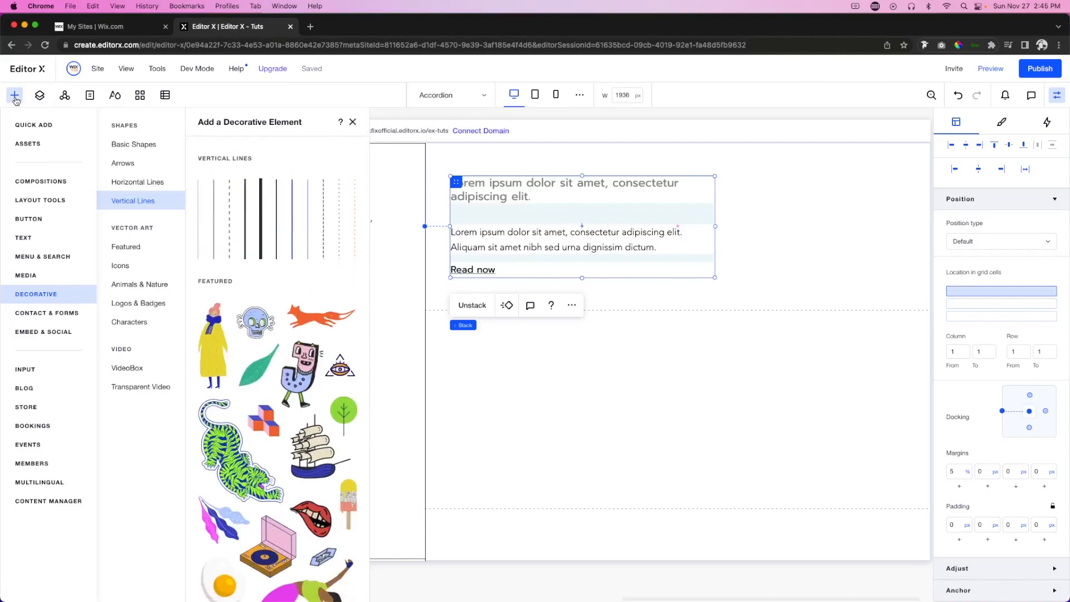
pyautogui.click(29, 274)
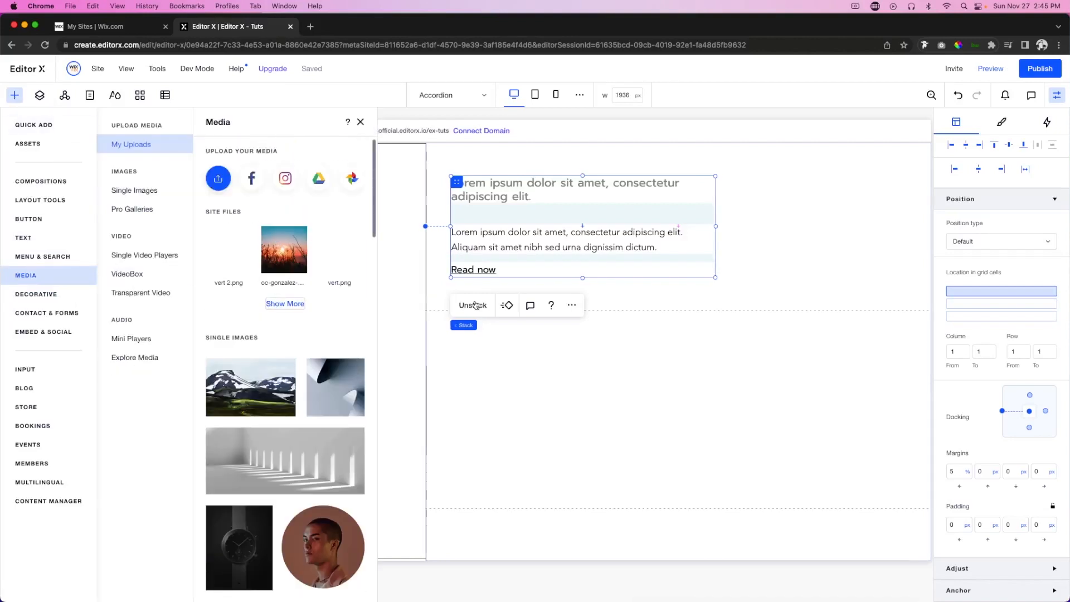
pyautogui.moveTo(475, 305); pyautogui.dragTo(668, 387)
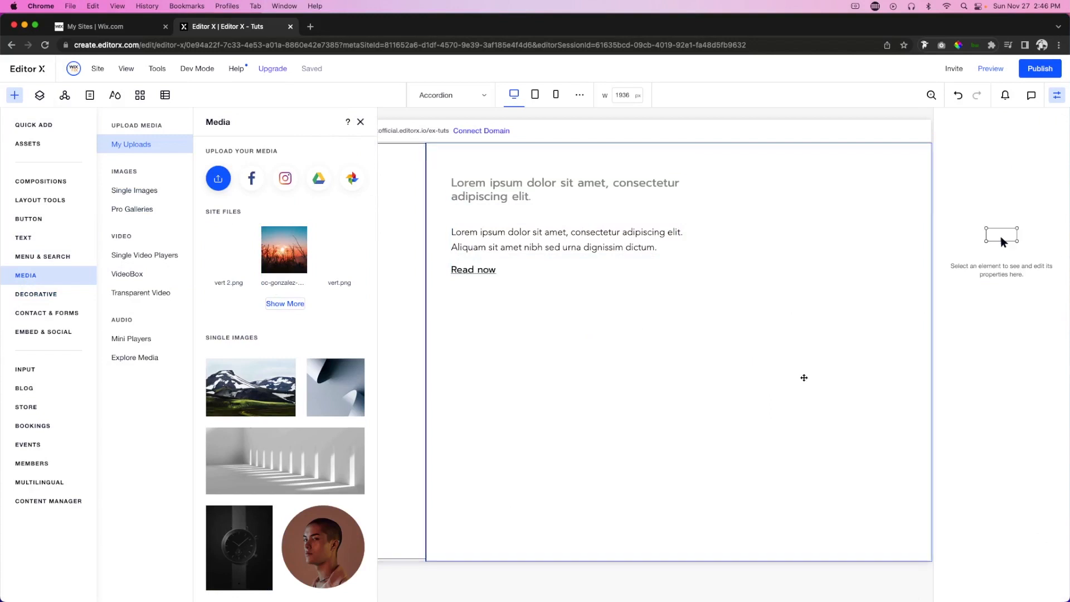
pyautogui.click(843, 347)
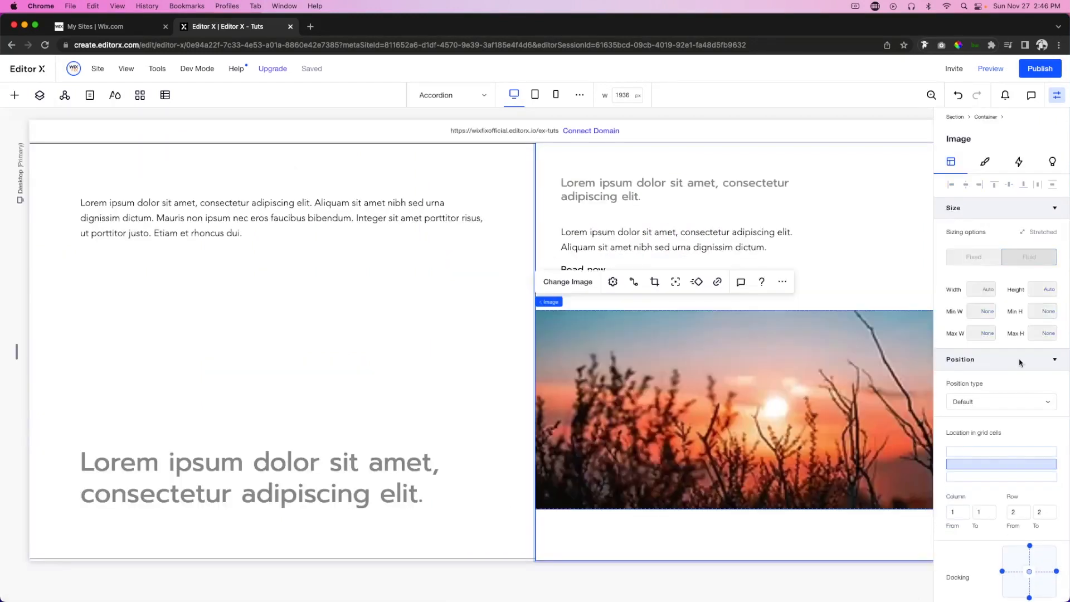
# Step: Set both the left and right margins of the sunset image to 5%
pyautogui.scroll(-3, 981, 446)
pyautogui.click(956, 529)
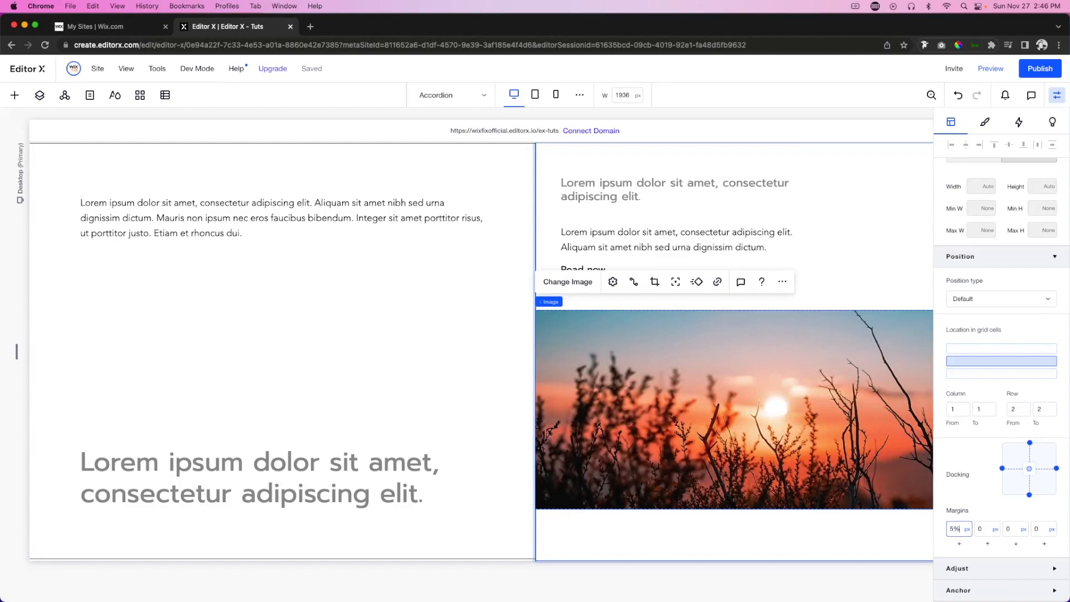
pyautogui.press('Return')
pyautogui.click(1039, 556)
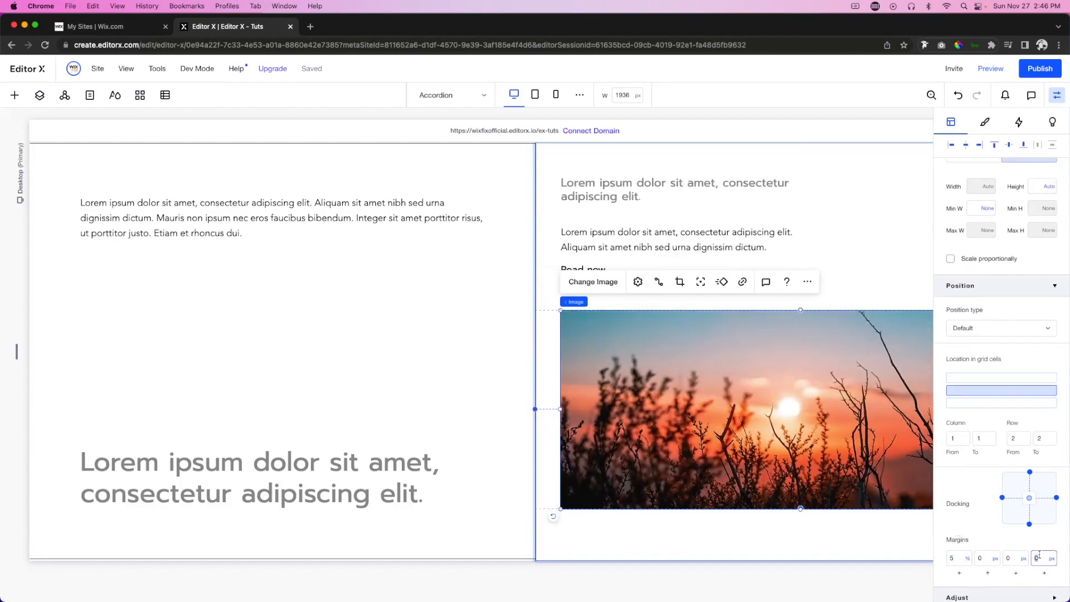
pyautogui.press('Return')
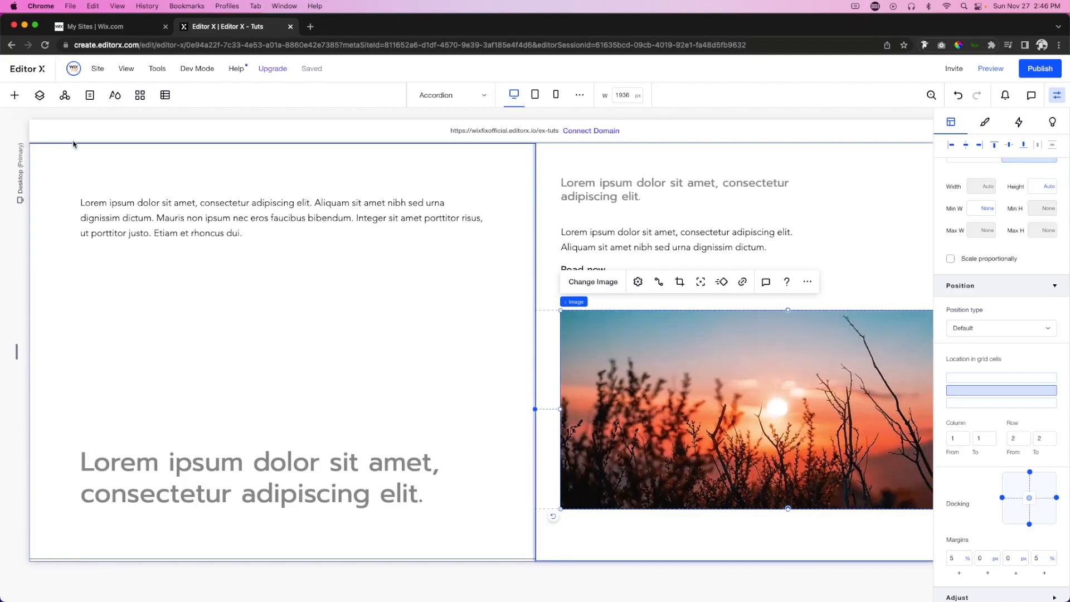
# Step: Add a diagonal down-right arrow from the full vector art collection of arrows to the page
pyautogui.click(14, 96)
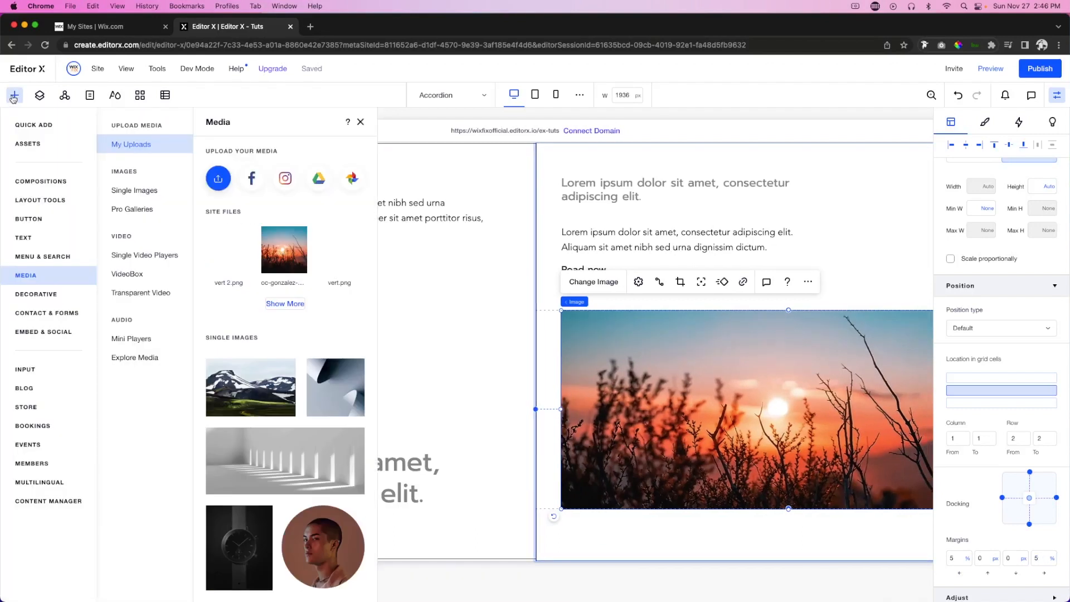
pyautogui.click(37, 294)
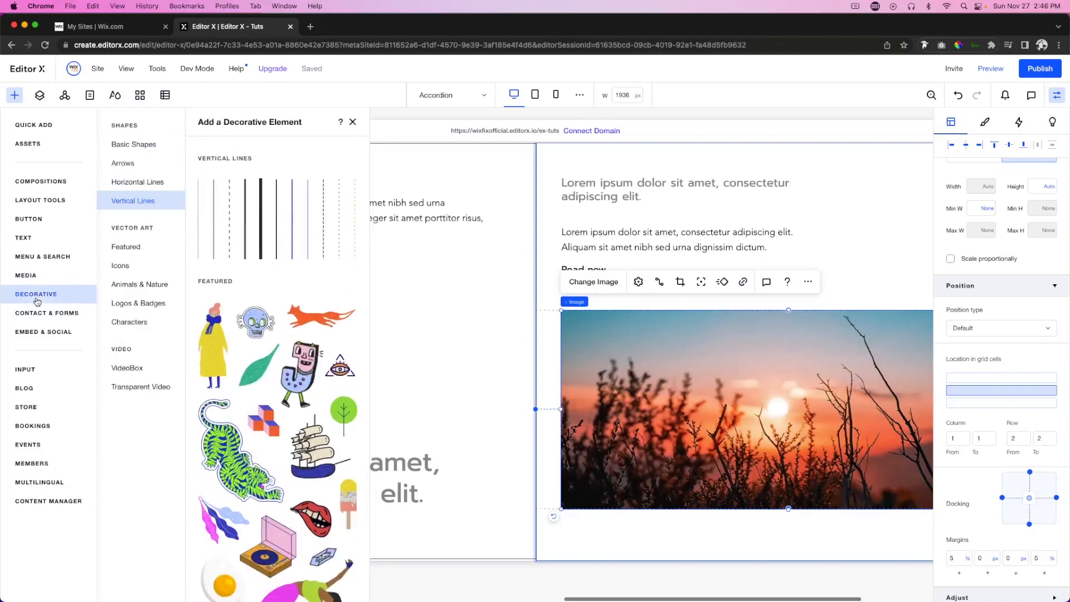
pyautogui.click(122, 162)
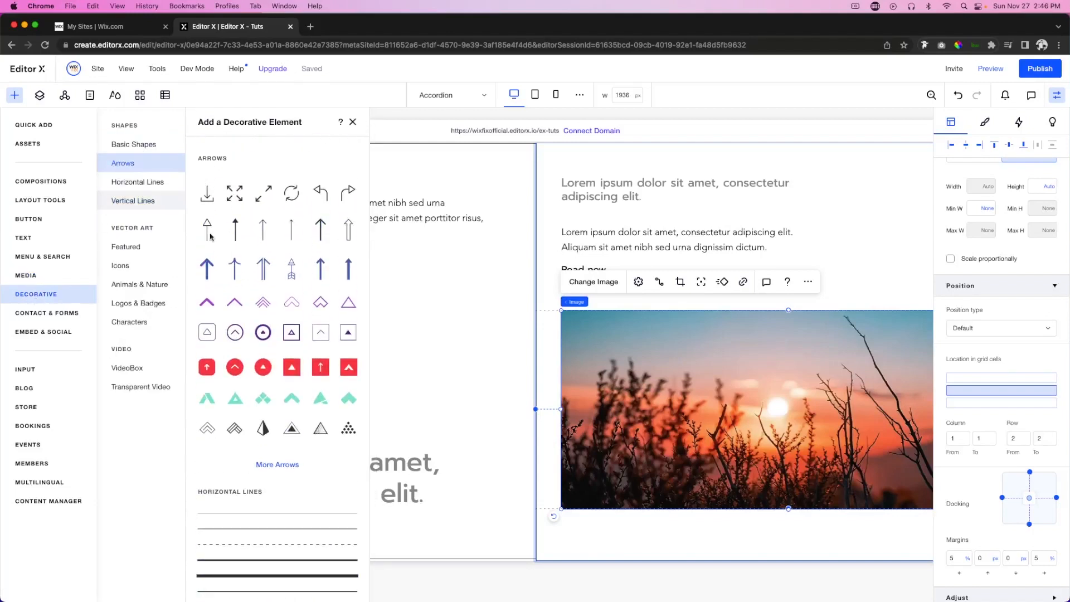
pyautogui.click(276, 469)
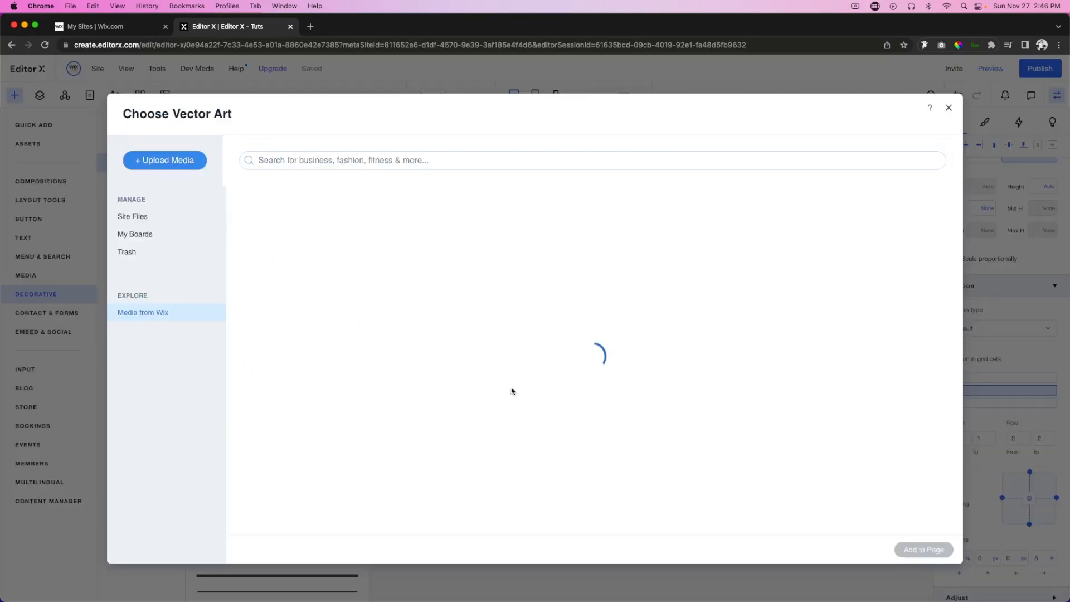
pyautogui.click(381, 428)
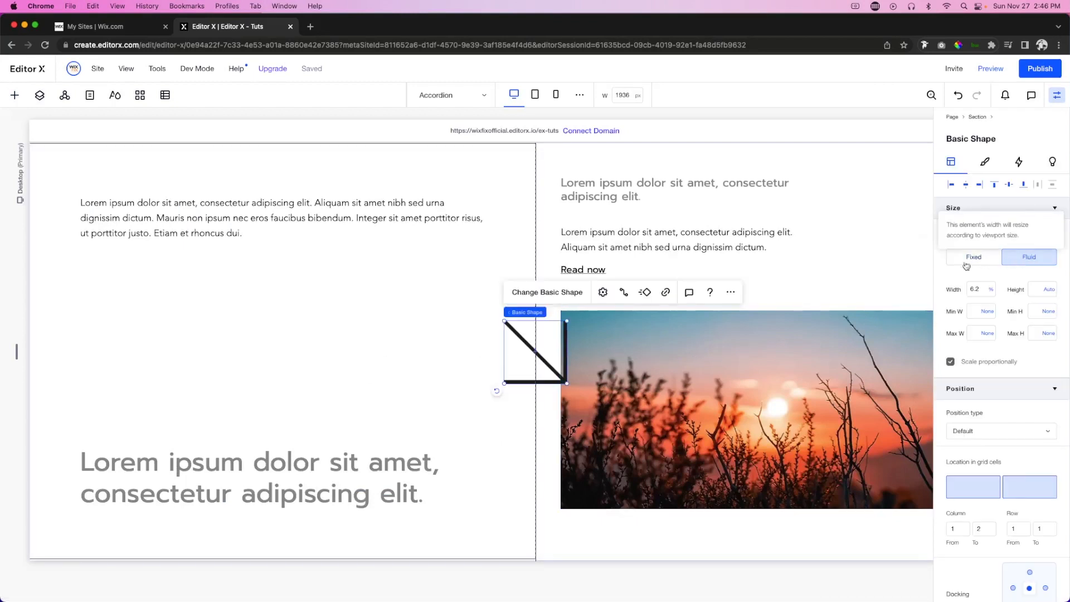
# Step: Switch the arrow shape to fixed sizing and make it 50 px wide and 50 px high
pyautogui.click(966, 258)
pyautogui.click(982, 289)
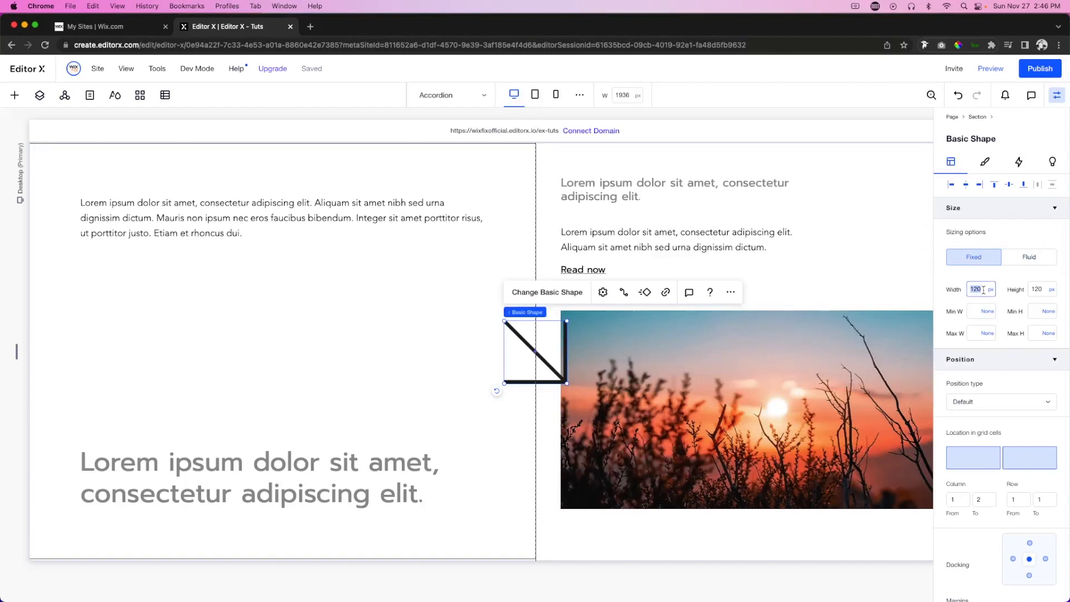
pyautogui.write('50')
pyautogui.press('Tab')
pyautogui.write('50')
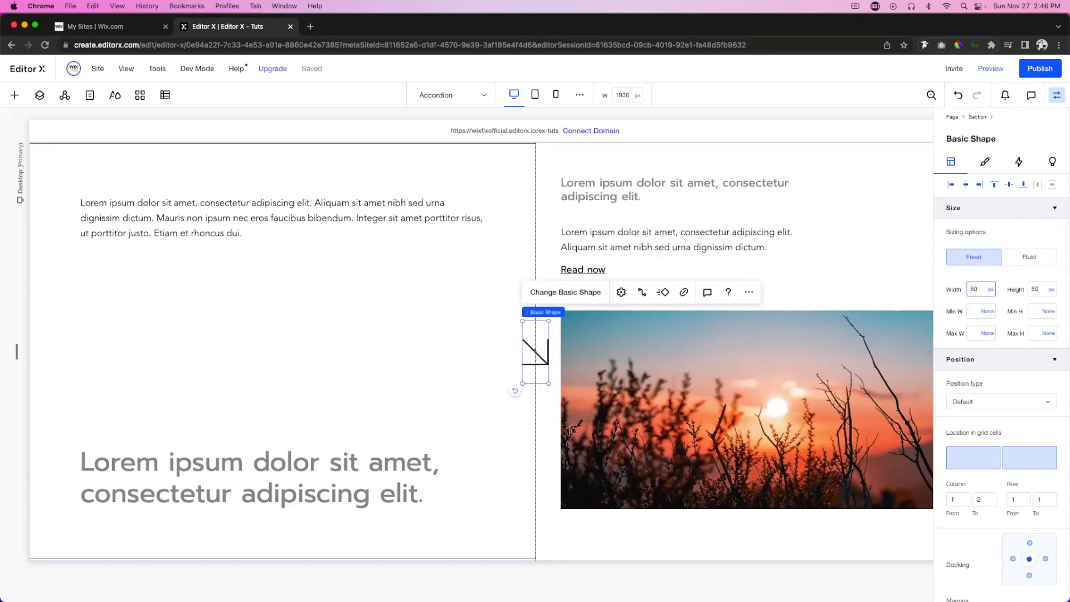
pyautogui.press('Return')
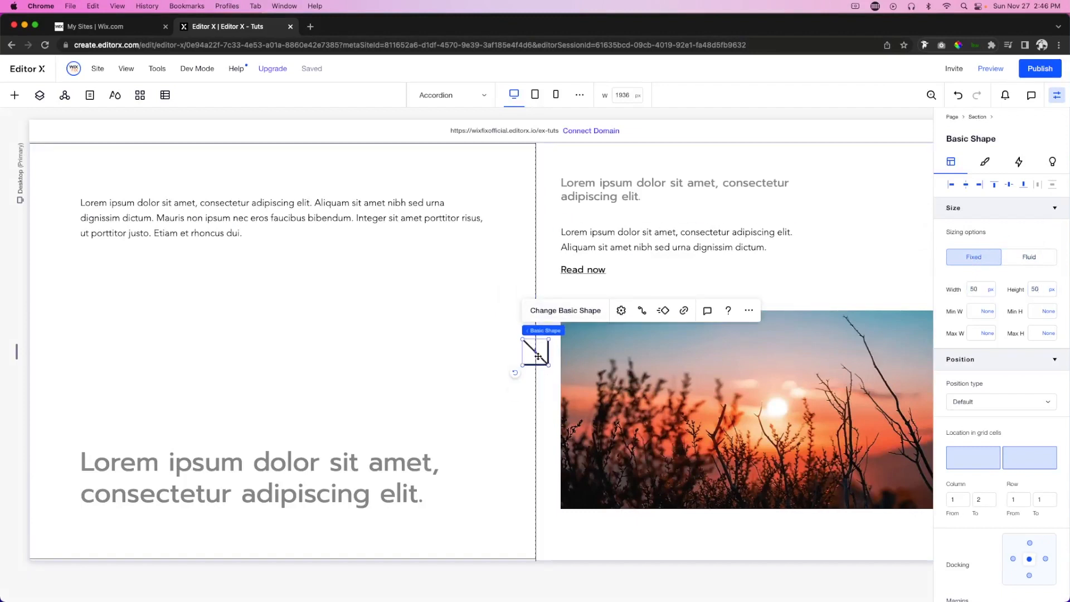
# Step: Move the arrow into the container's third row, docked left with a 5% left margin and centered vertically
pyautogui.moveTo(539, 356); pyautogui.dragTo(578, 536)
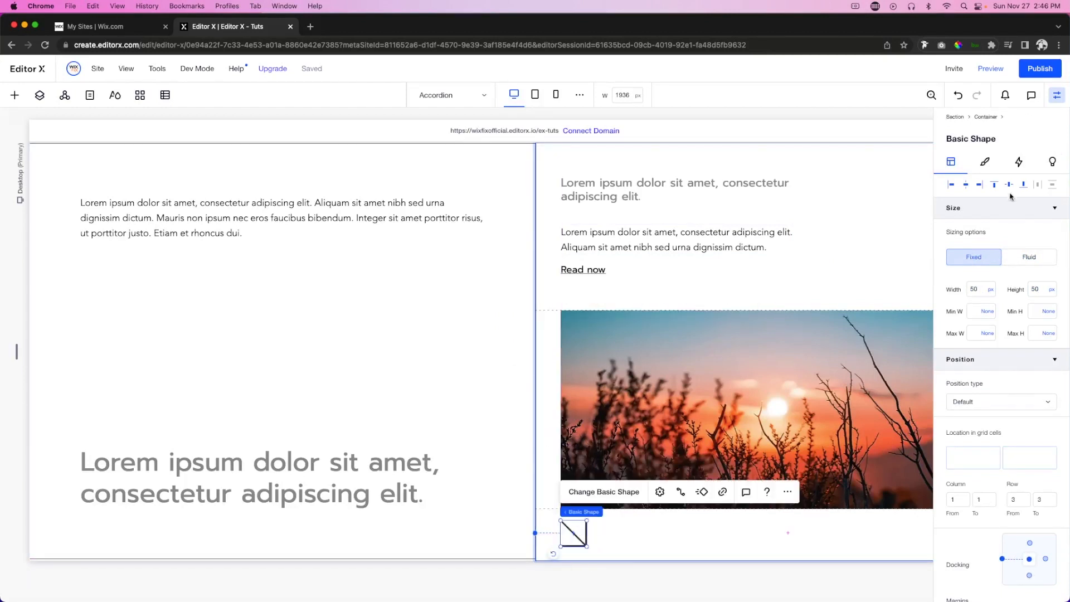
pyautogui.scroll(-3, 984, 563)
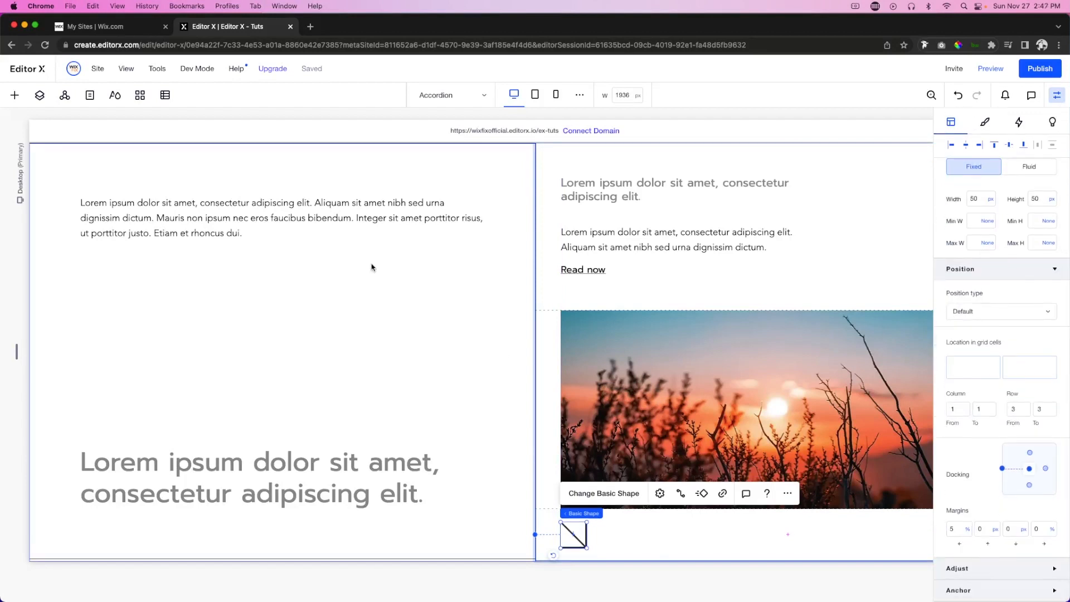
# Step: Duplicate the whole three-row container with its text stack, image and arrow
pyautogui.hscroll(5, 390, 267)
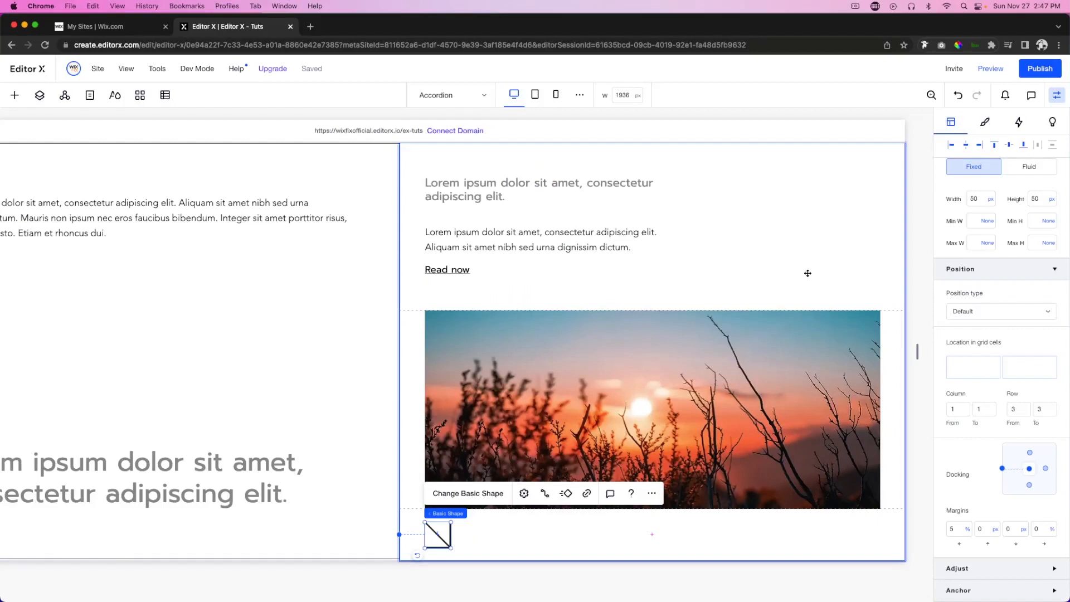
pyautogui.click(580, 296)
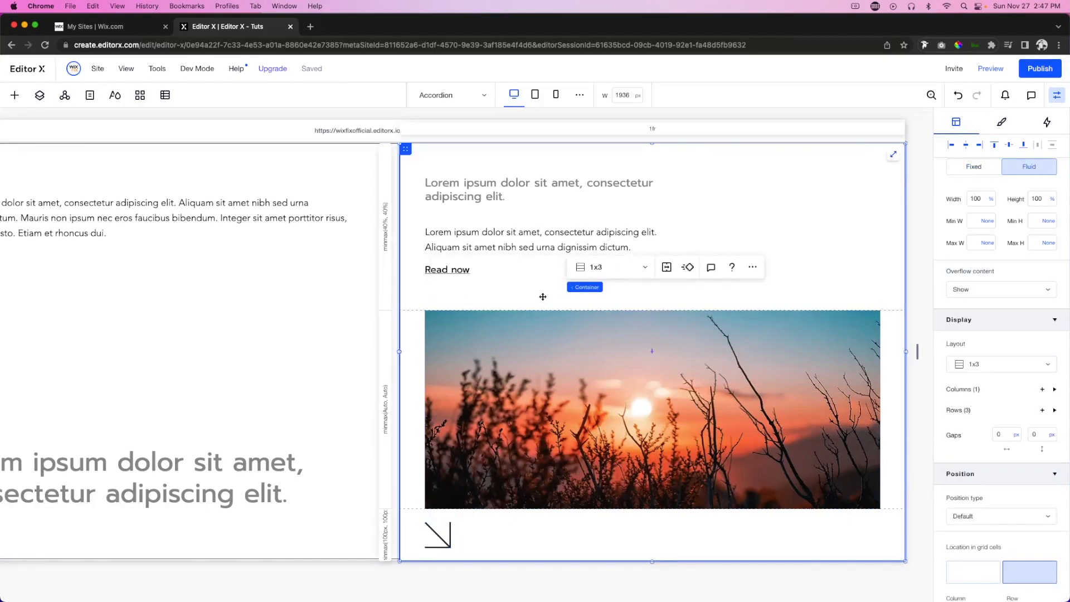
pyautogui.press('super+v')
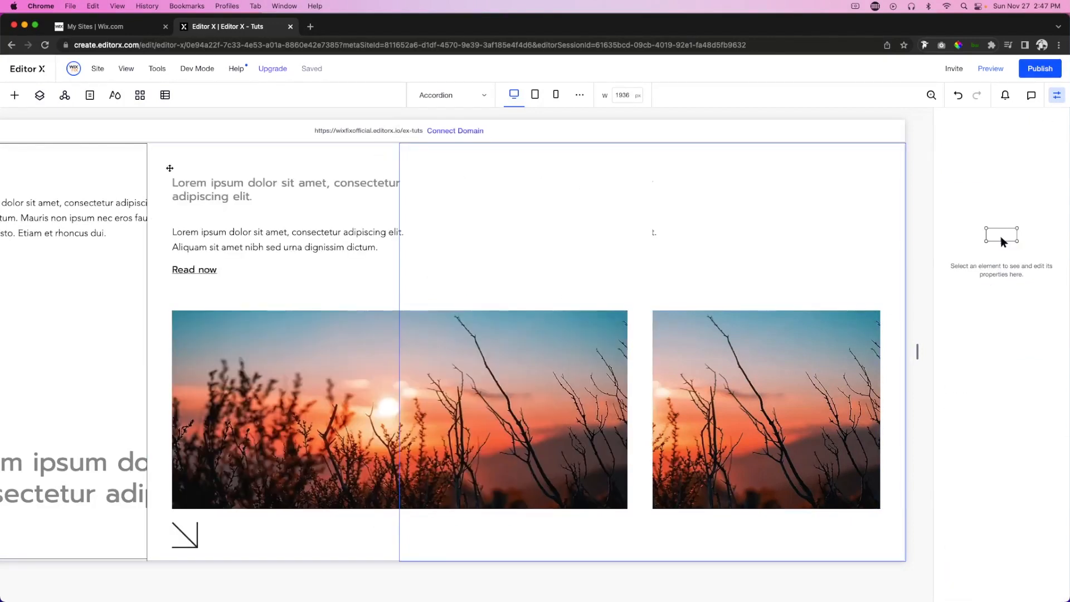
# Step: Move the duplicated container over the original, offset slightly to the right, and attach it to the section instead of the container
pyautogui.click(160, 160)
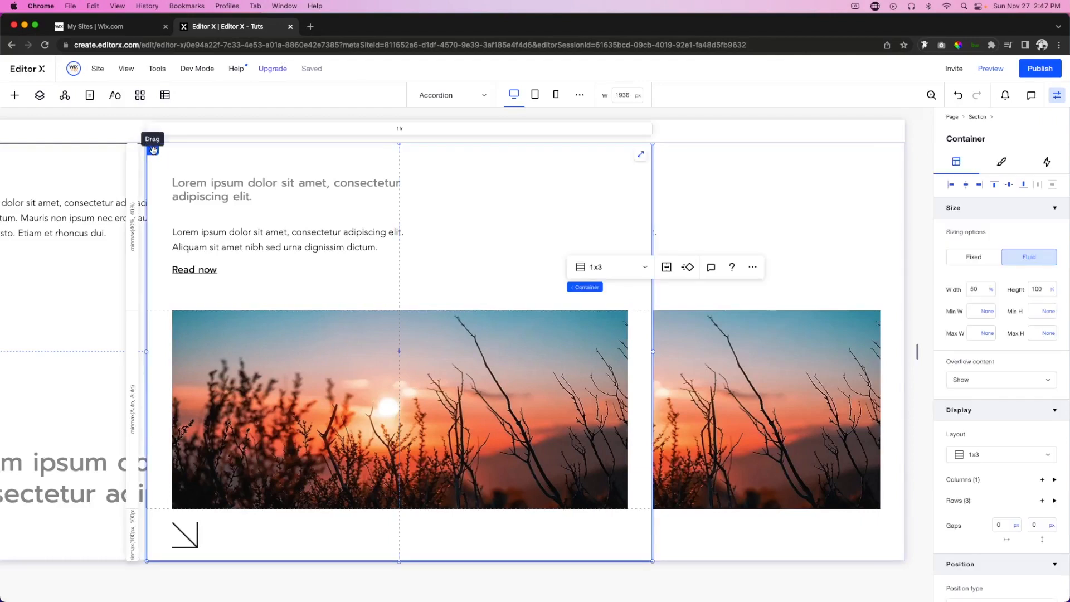
pyautogui.moveTo(153, 149); pyautogui.dragTo(457, 151)
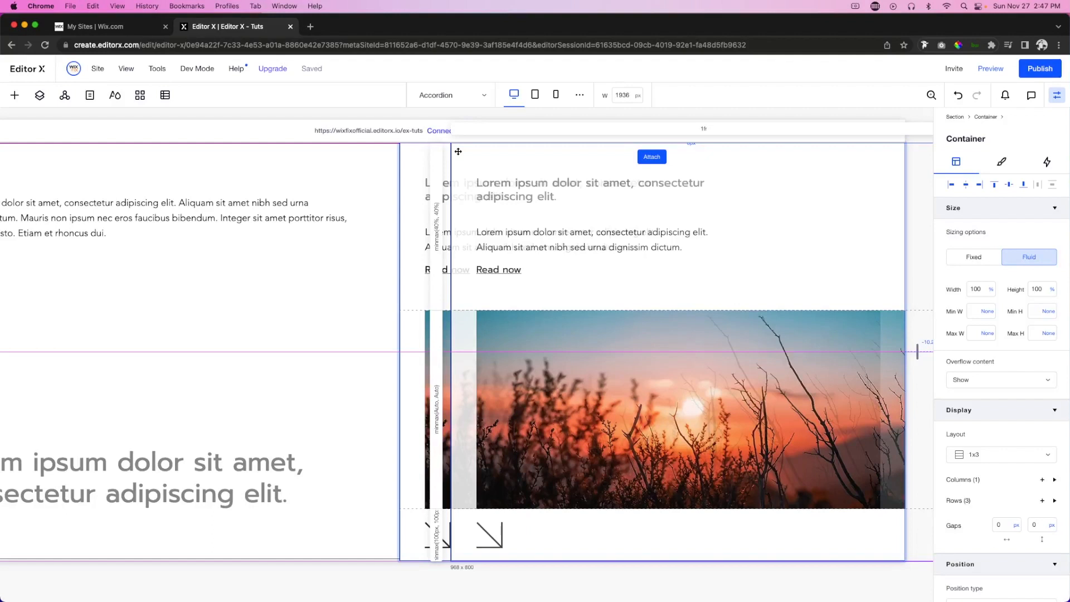
pyautogui.press('space')
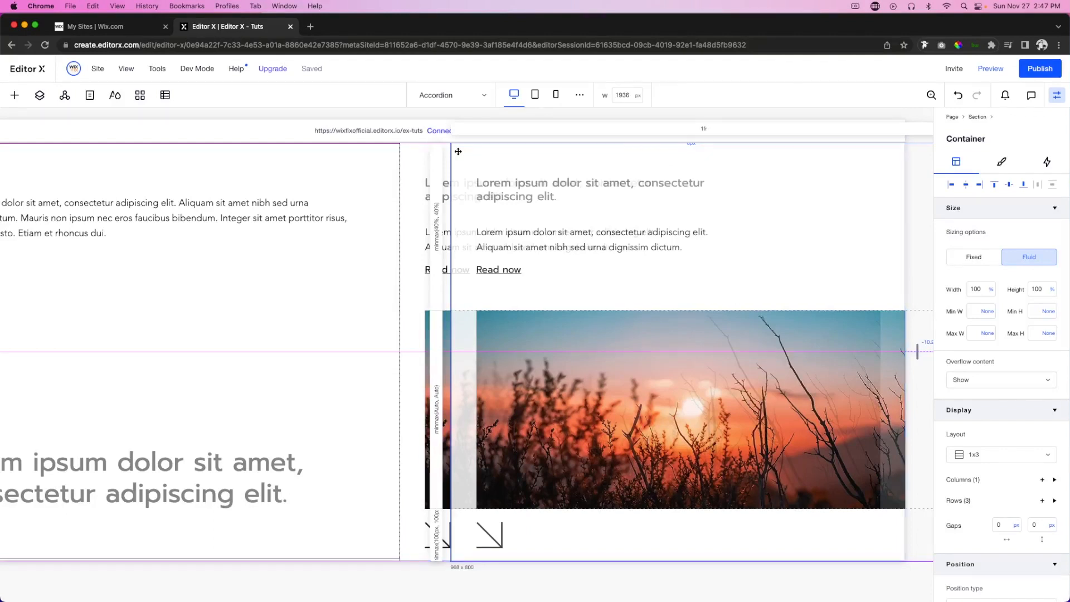
pyautogui.moveTo(458, 150); pyautogui.dragTo(456, 149)
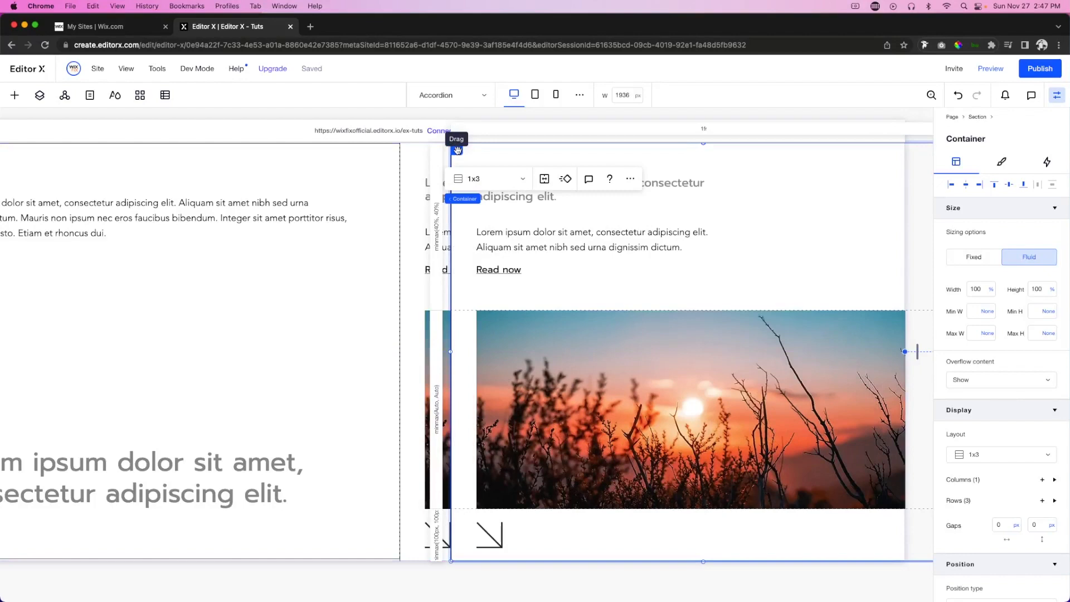
# Step: Offset the overlapping container further right to form a third accordion panel, keeping it attached to the section
pyautogui.moveTo(456, 150); pyautogui.dragTo(547, 149)
pyautogui.press('space')
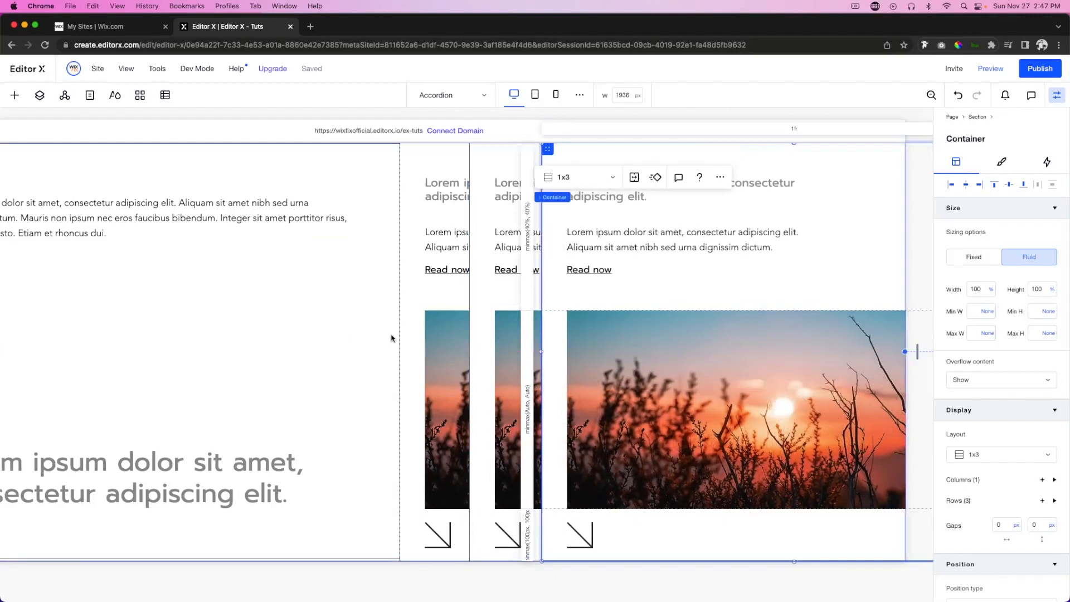
# Step: Examine how the offset containers extend past the right edge of the section
pyautogui.hscroll(1, 393, 336)
pyautogui.hscroll(3, 778, 289)
pyautogui.hscroll(-3, 816, 227)
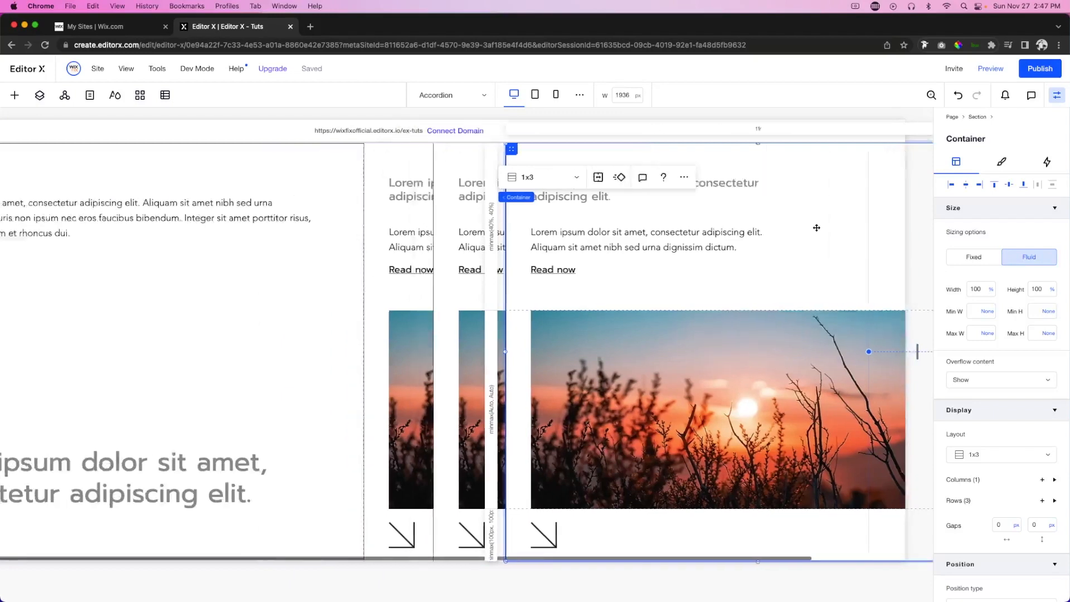
pyautogui.hscroll(2, 816, 227)
pyautogui.hscroll(1, 817, 227)
pyautogui.hscroll(-3, 816, 227)
pyautogui.hscroll(3, 816, 227)
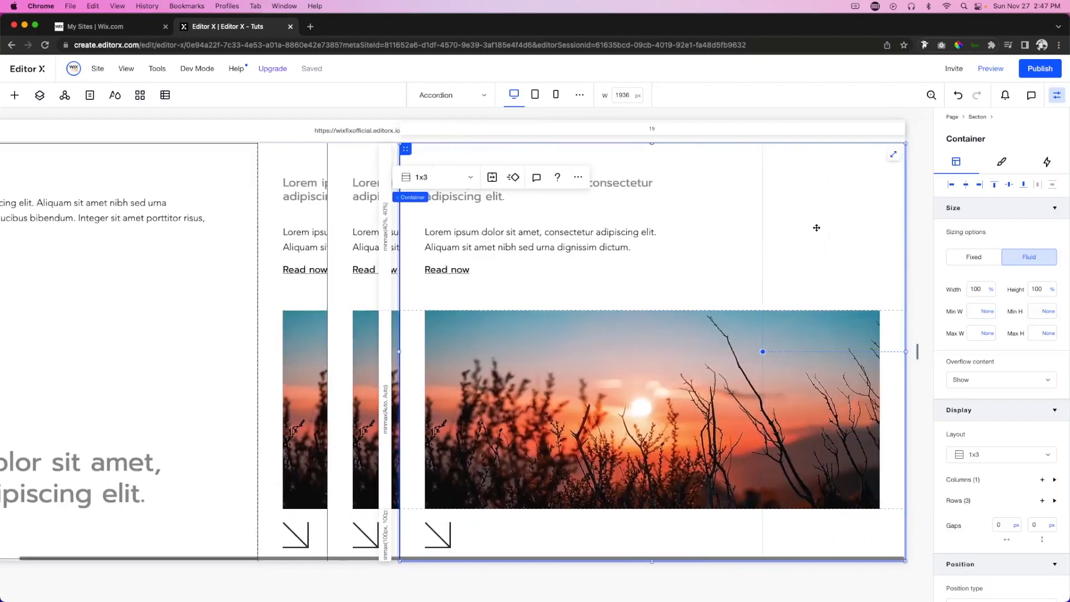
pyautogui.hscroll(-3, 817, 227)
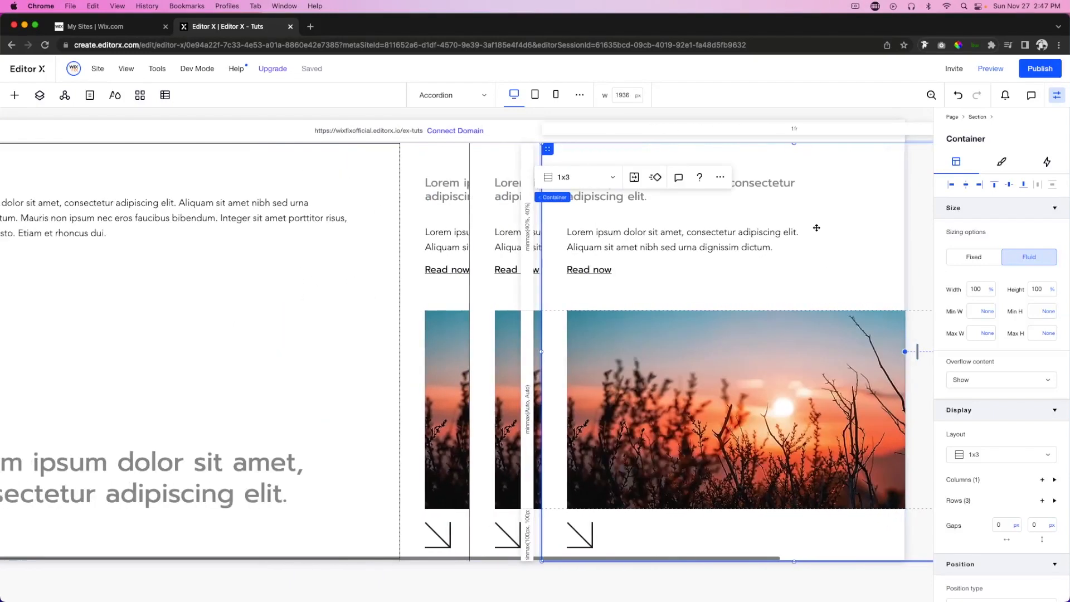
# Step: Set the section's overflow content to Hide
pyautogui.click(237, 341)
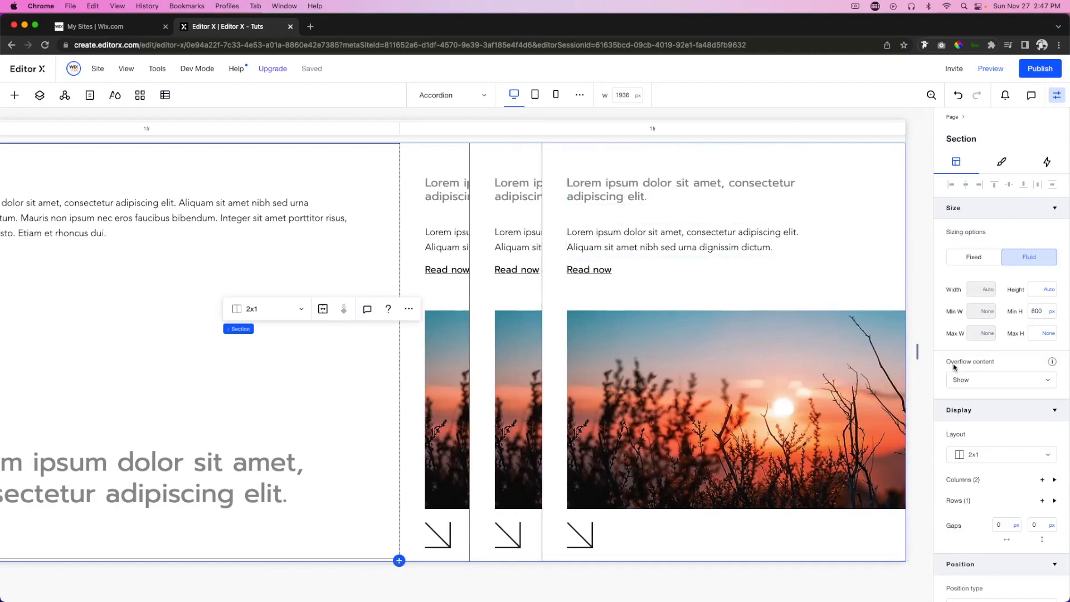
pyautogui.click(989, 381)
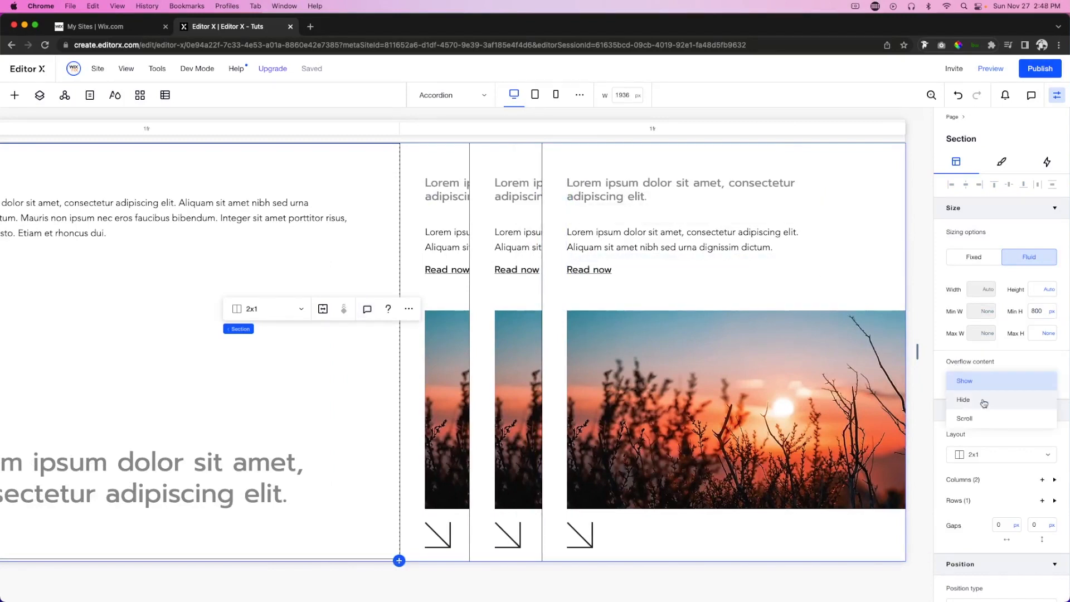
pyautogui.click(983, 401)
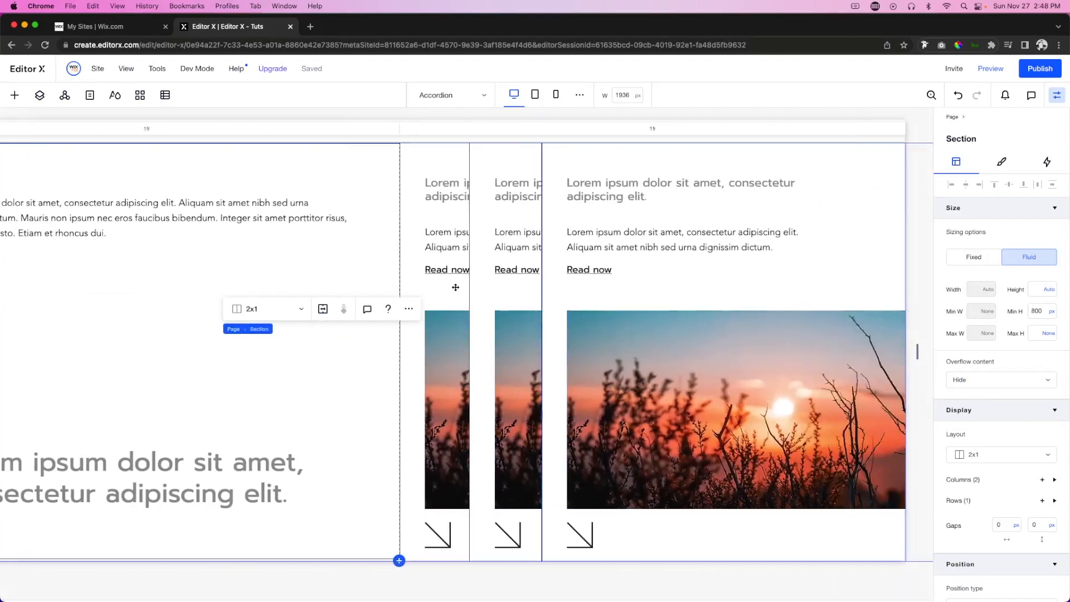
# Step: Dock the frontmost container copy to the left of its grid cell and remove its right docking
pyautogui.click(491, 288)
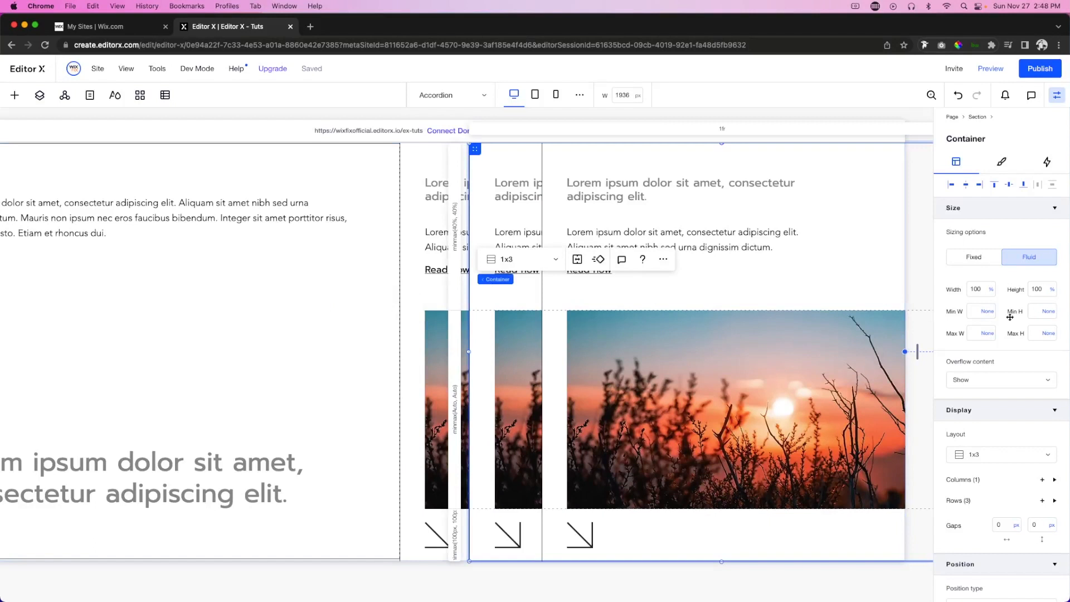
pyautogui.scroll(-1, 990, 419)
pyautogui.scroll(-6, 990, 418)
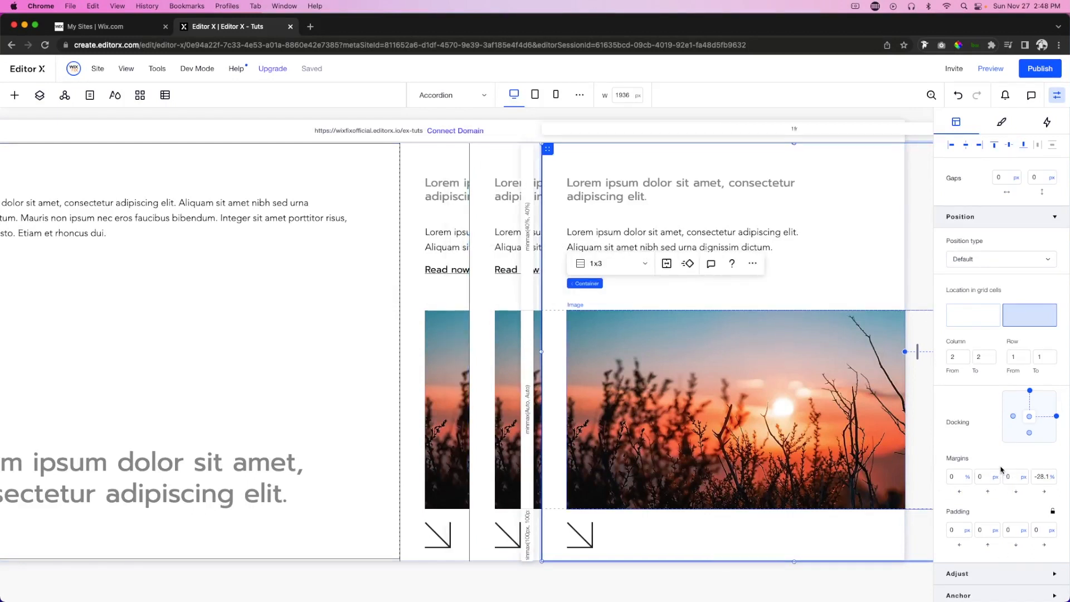
pyautogui.click(1013, 418)
pyautogui.click(1055, 416)
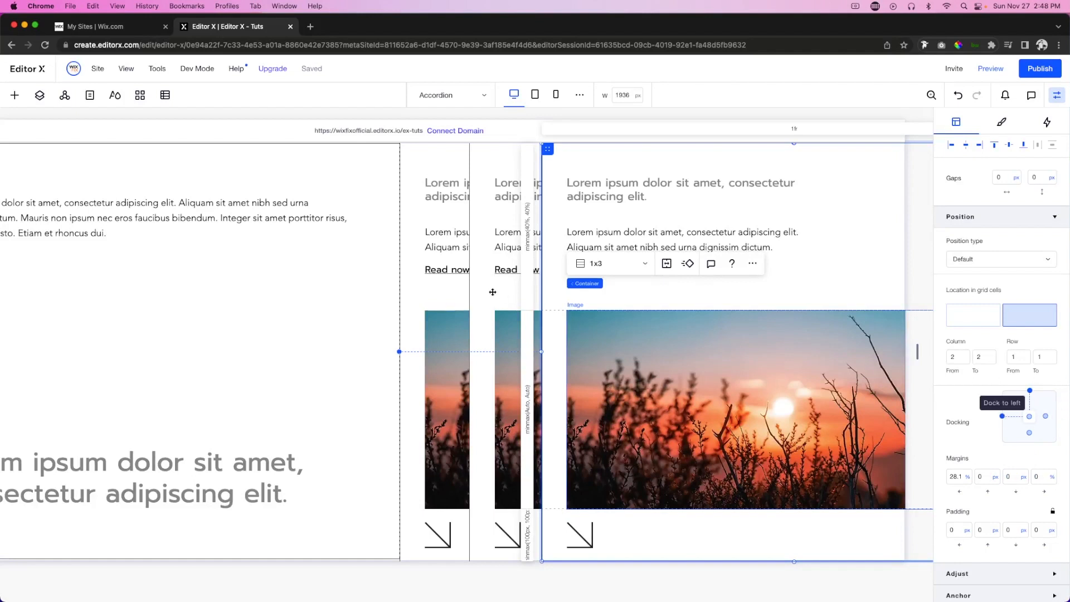
# Step: Dock the middle container to the left only, removing its right docking, and set its left margin to 13.2%
pyautogui.click(1056, 417)
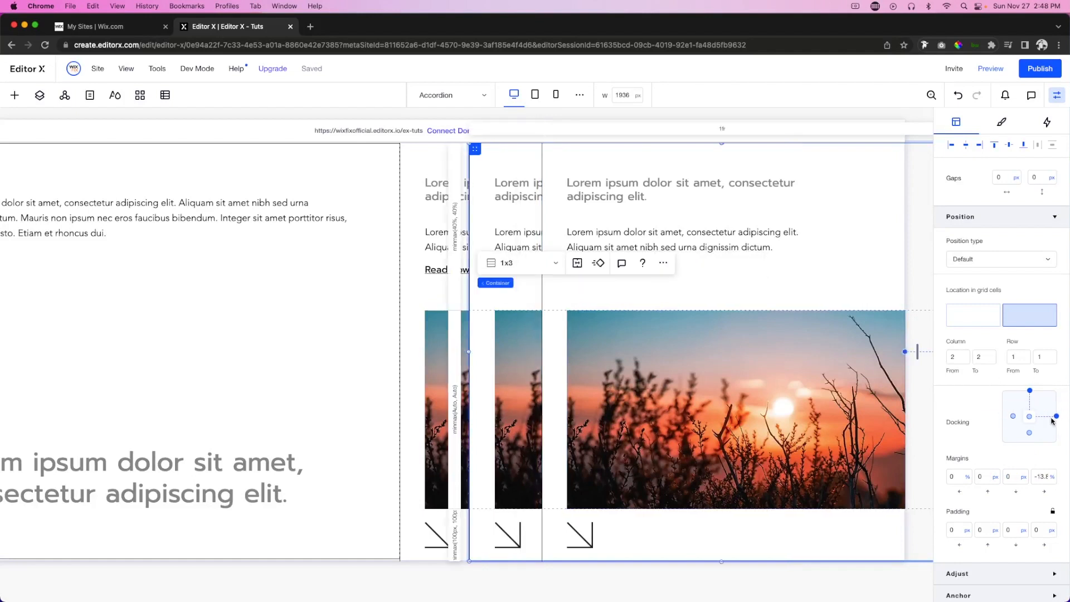
pyautogui.click(1013, 418)
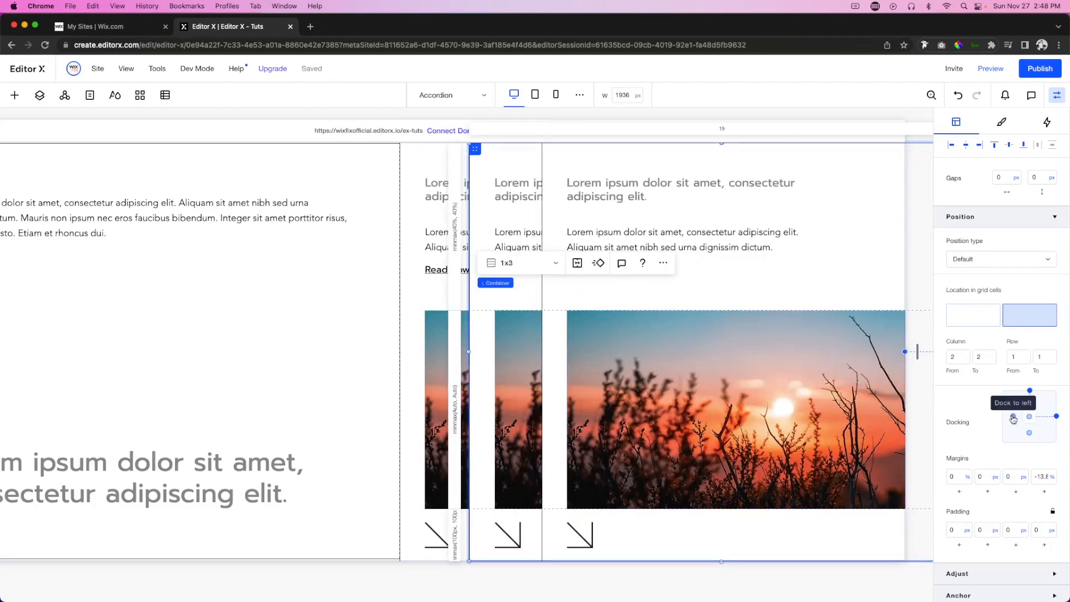
pyautogui.click(1056, 418)
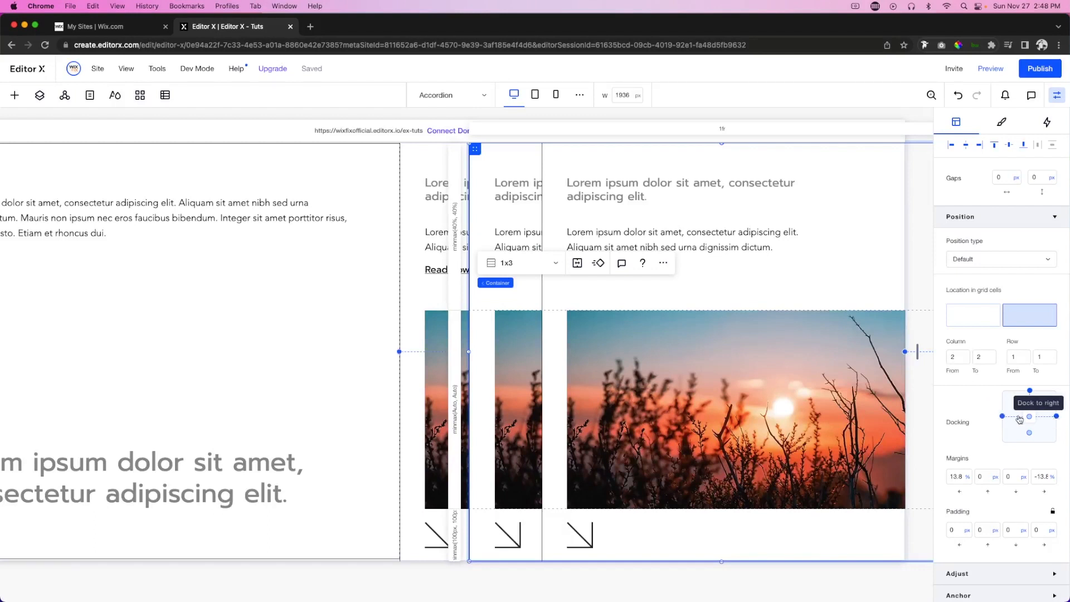
pyautogui.click(1056, 416)
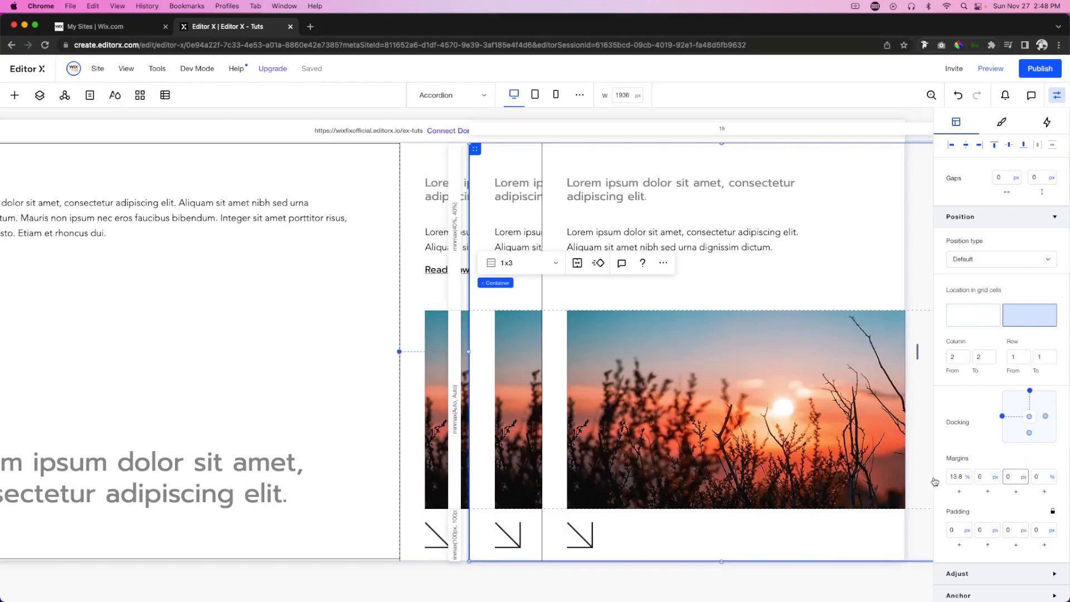
pyautogui.click(955, 478)
pyautogui.write('13')
pyautogui.press('Return')
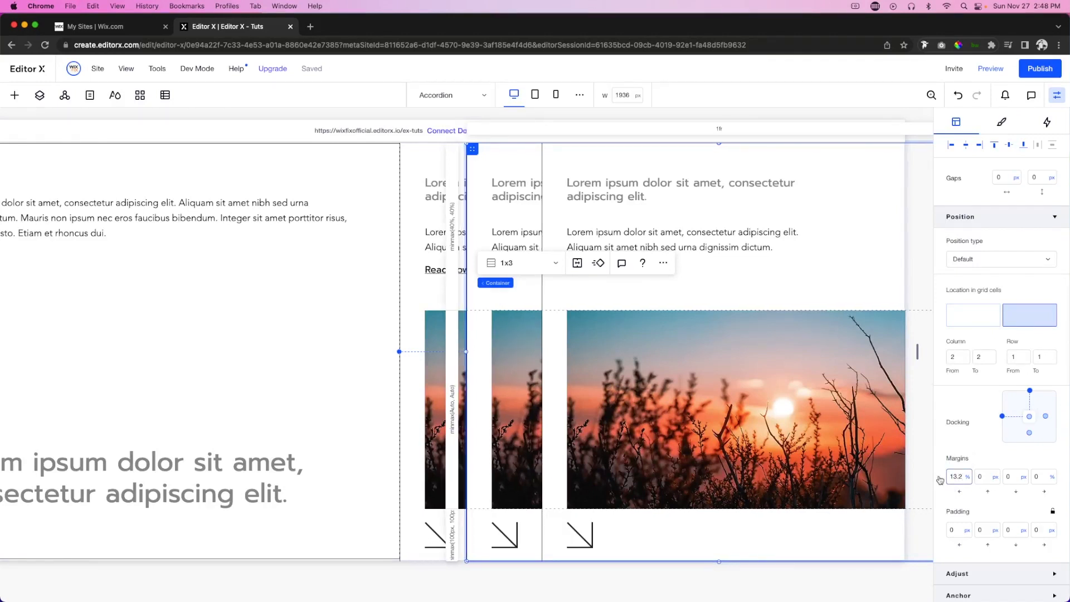
# Step: Set the frontmost container's left margin to 26.4%
pyautogui.click(592, 296)
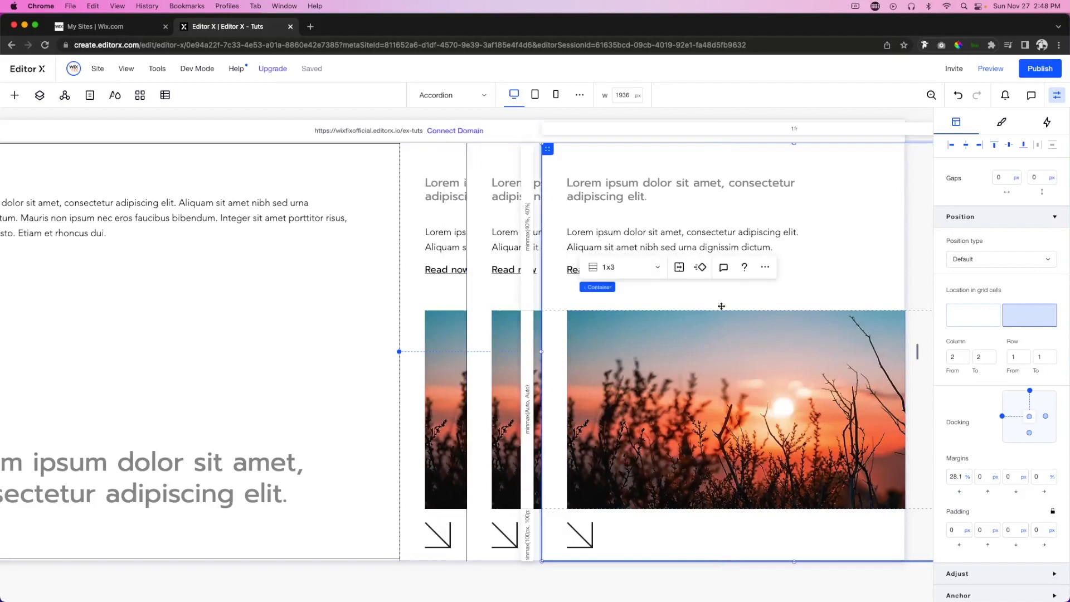
pyautogui.click(957, 477)
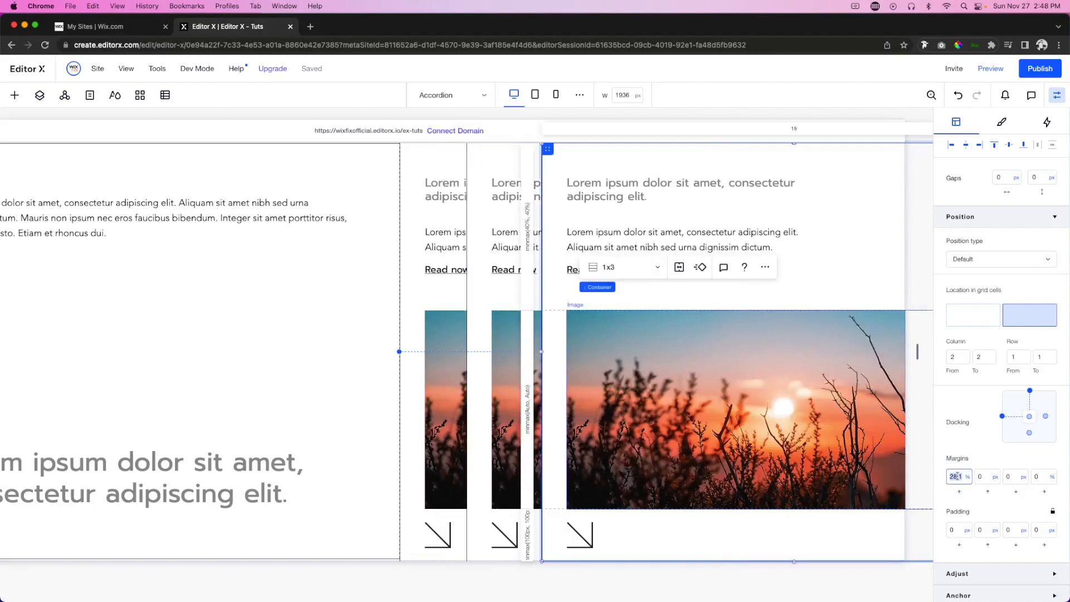
pyautogui.write('26')
pyautogui.press('Return')
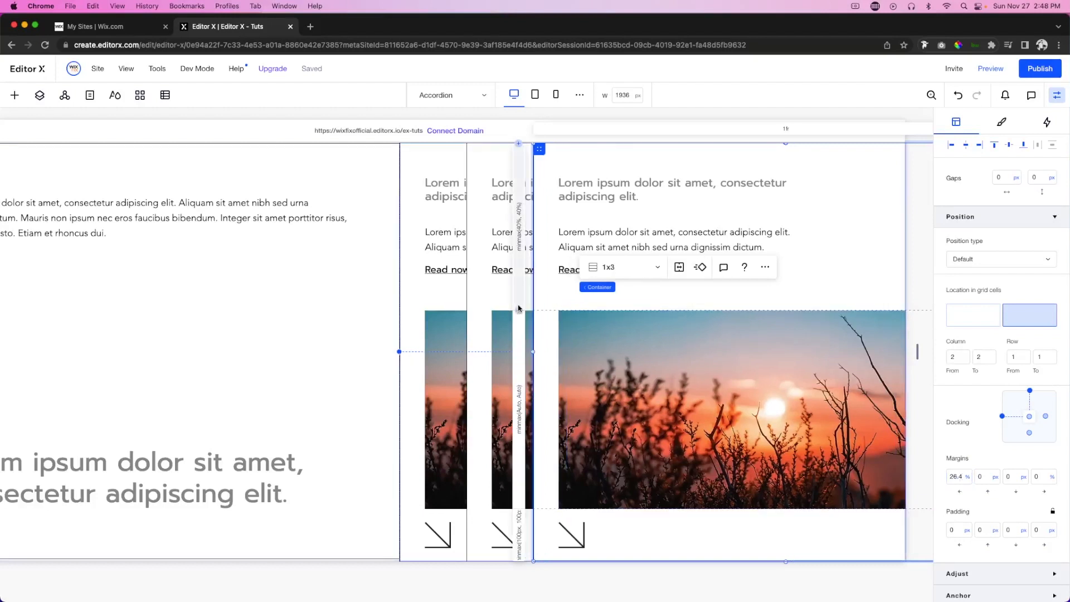
# Step: Set the frontmost container's X translate to 60.5% and check the result in the site preview
pyautogui.hscroll(2, 518, 306)
pyautogui.hscroll(-3, 518, 306)
pyautogui.scroll(-1, 973, 572)
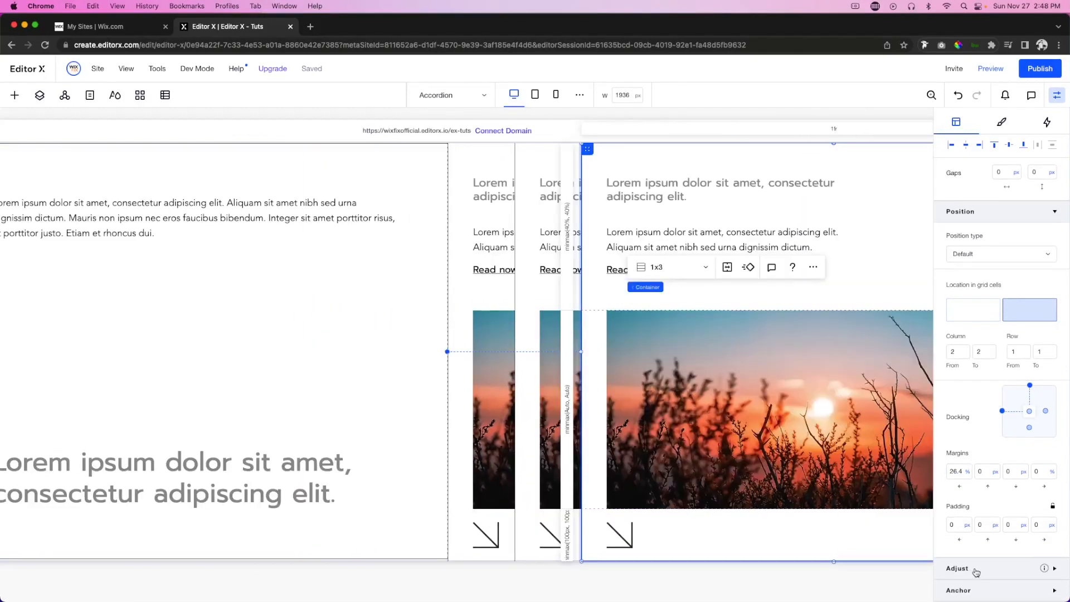
pyautogui.click(972, 572)
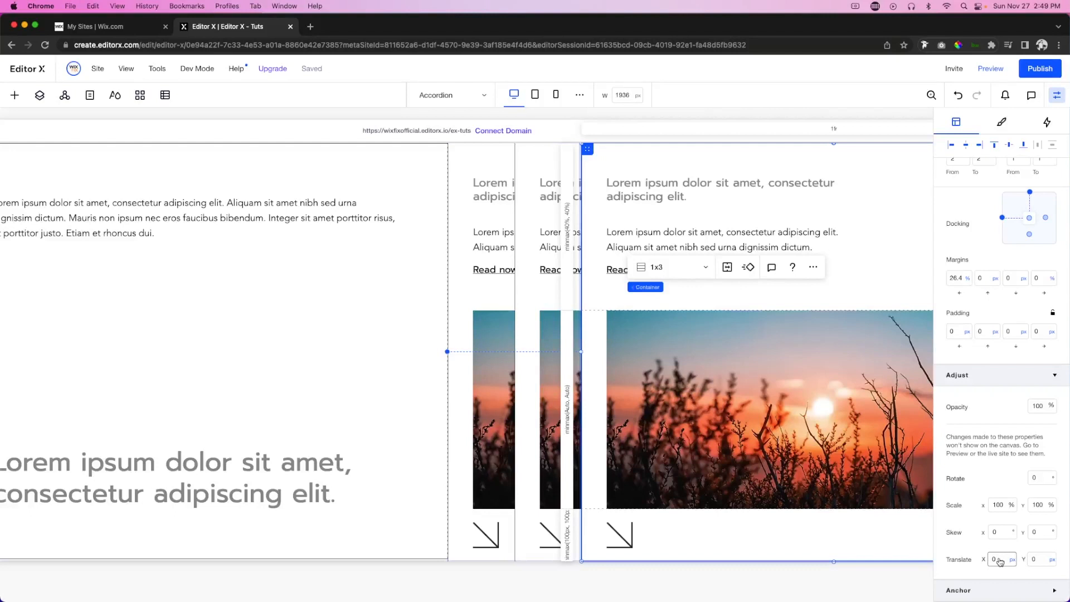
pyautogui.click(1001, 559)
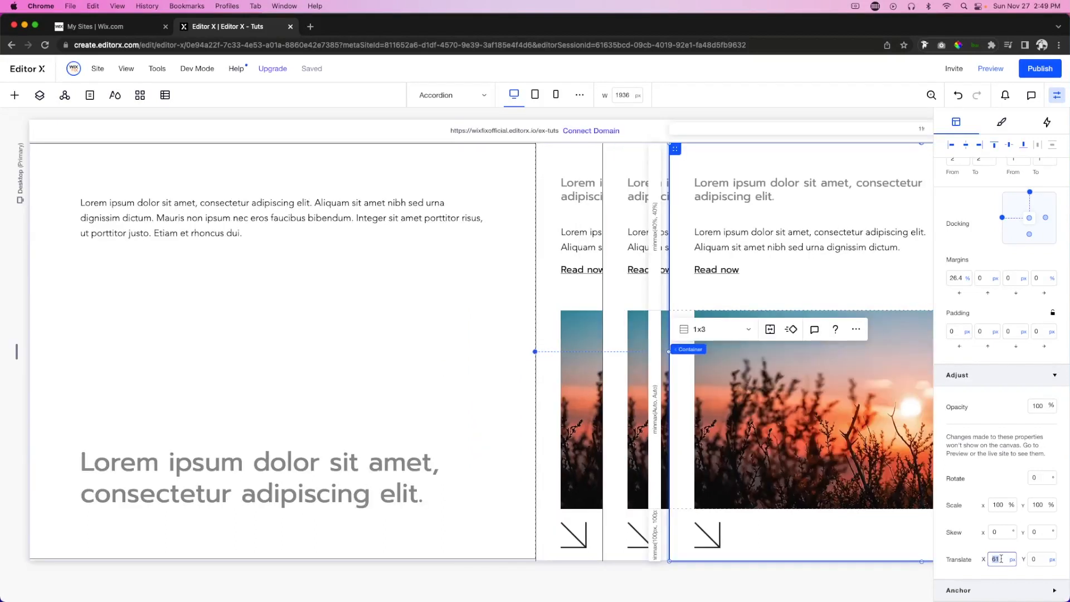
pyautogui.write('6')
pyautogui.press('Return')
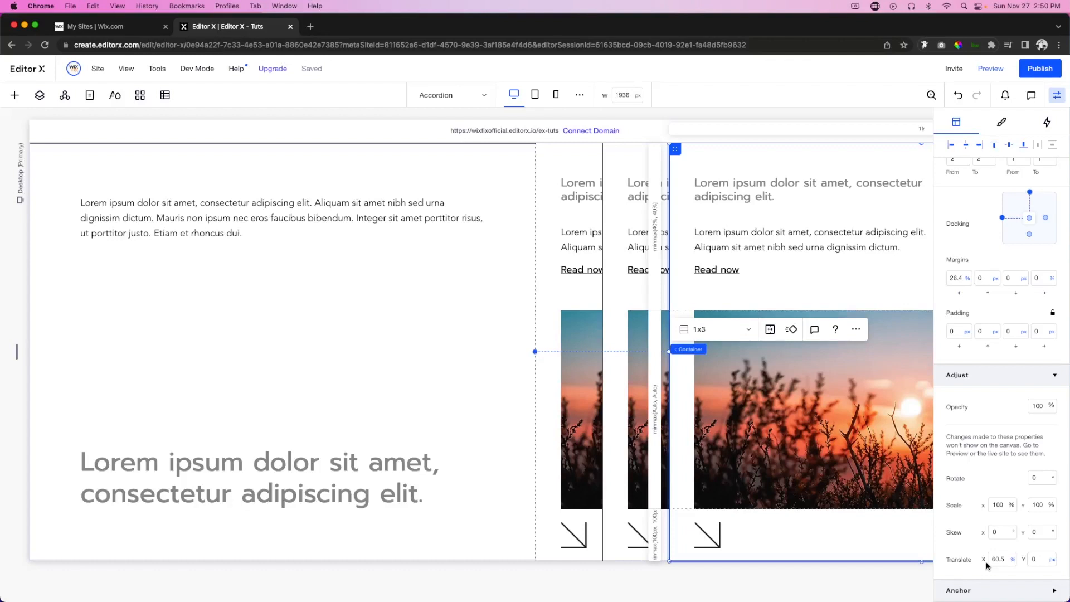
pyautogui.click(989, 69)
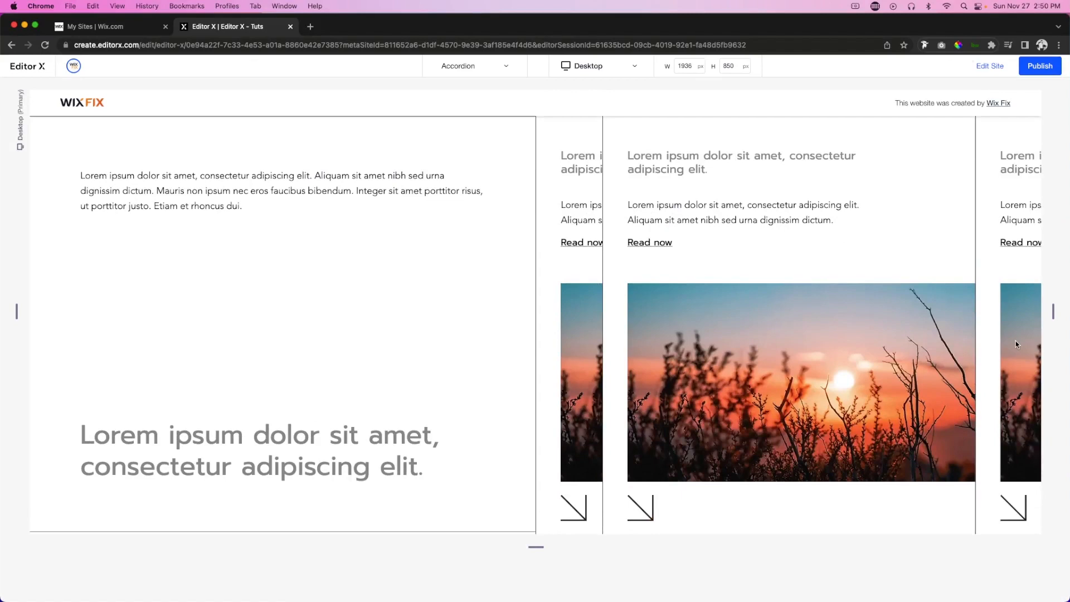
pyautogui.click(986, 68)
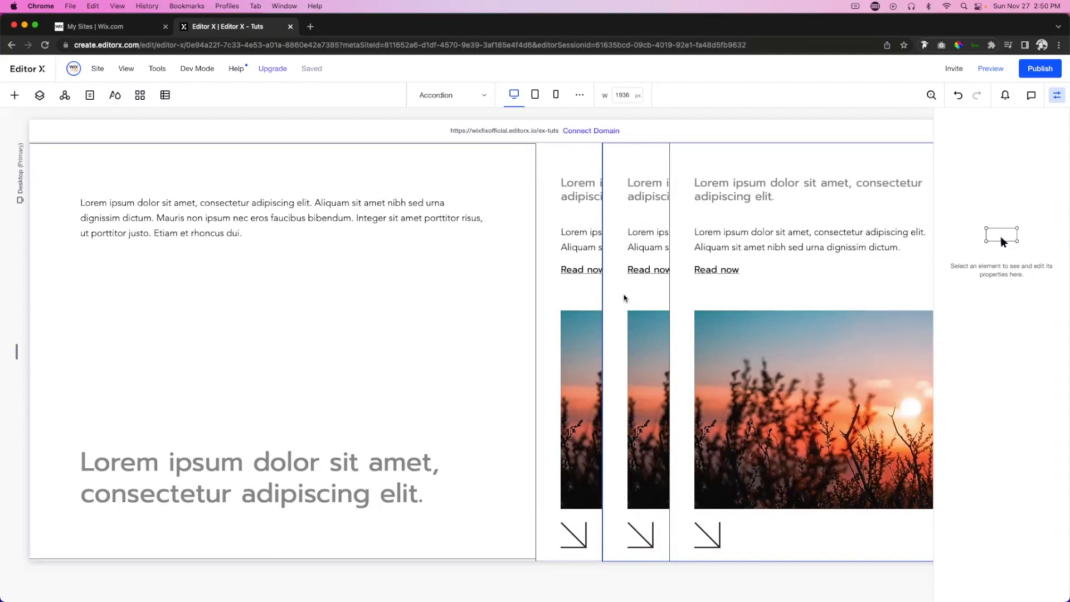
# Step: Apply the same 60.5% X translate to the middle container and check the panels in the site preview
pyautogui.click(622, 297)
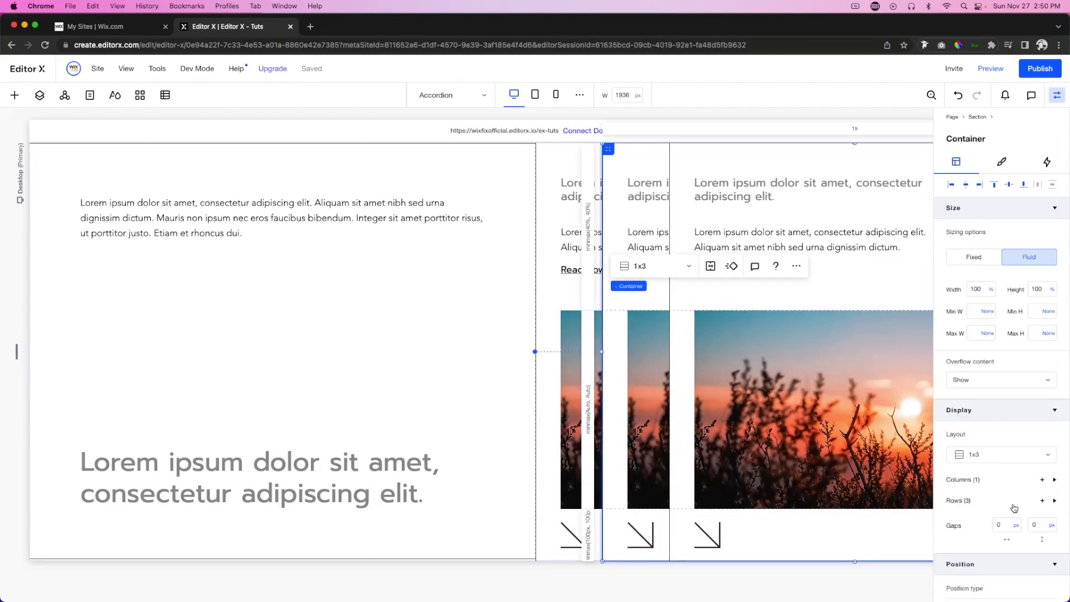
pyautogui.scroll(-8, 1011, 510)
pyautogui.click(998, 558)
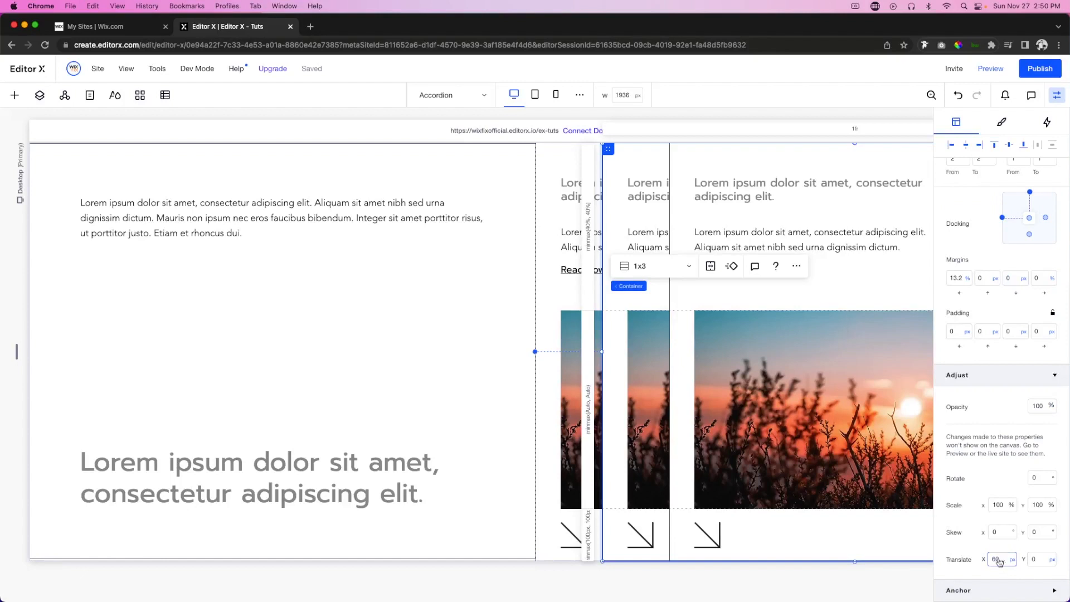
pyautogui.press('Return')
pyautogui.click(990, 68)
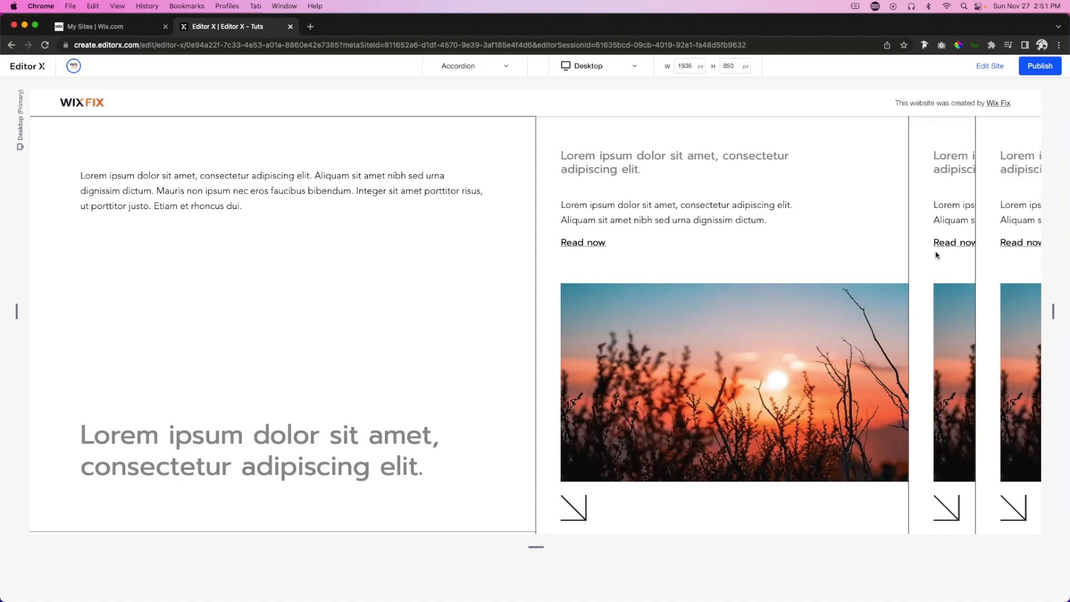
pyautogui.click(990, 66)
# Step: Replace the middle container's image with the red building from Media from Wix, and the frontmost container's image with the desert dunes from Unsplash
pyautogui.click(644, 343)
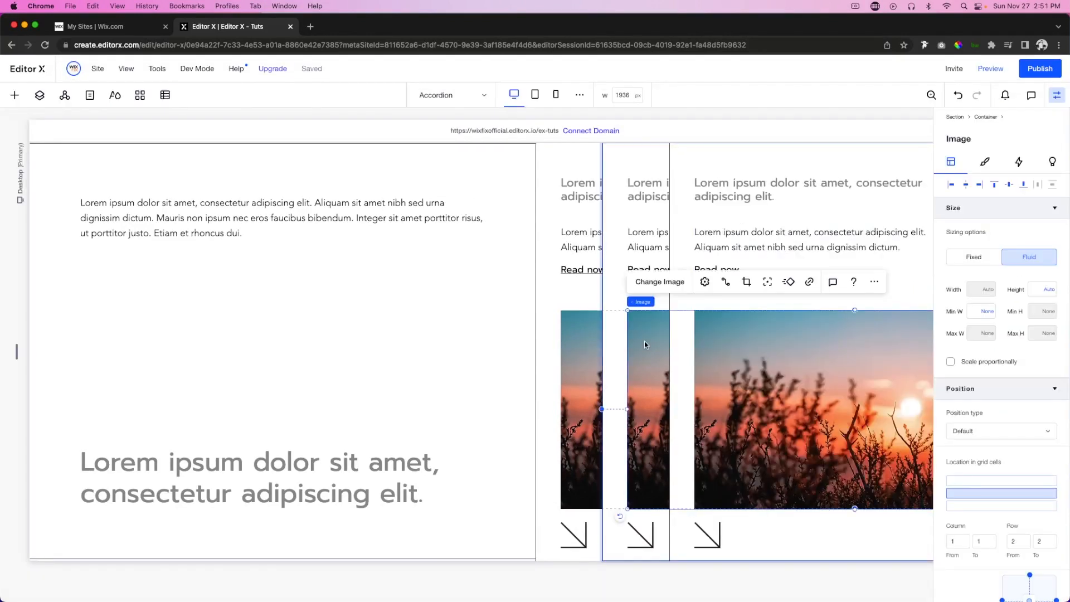
pyautogui.click(647, 282)
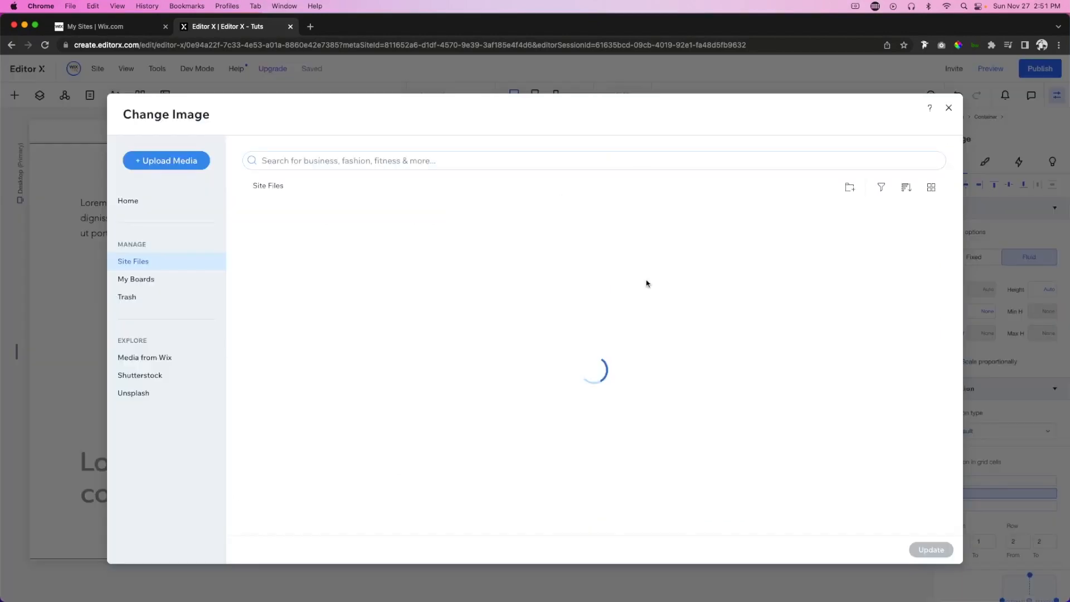
pyautogui.click(165, 357)
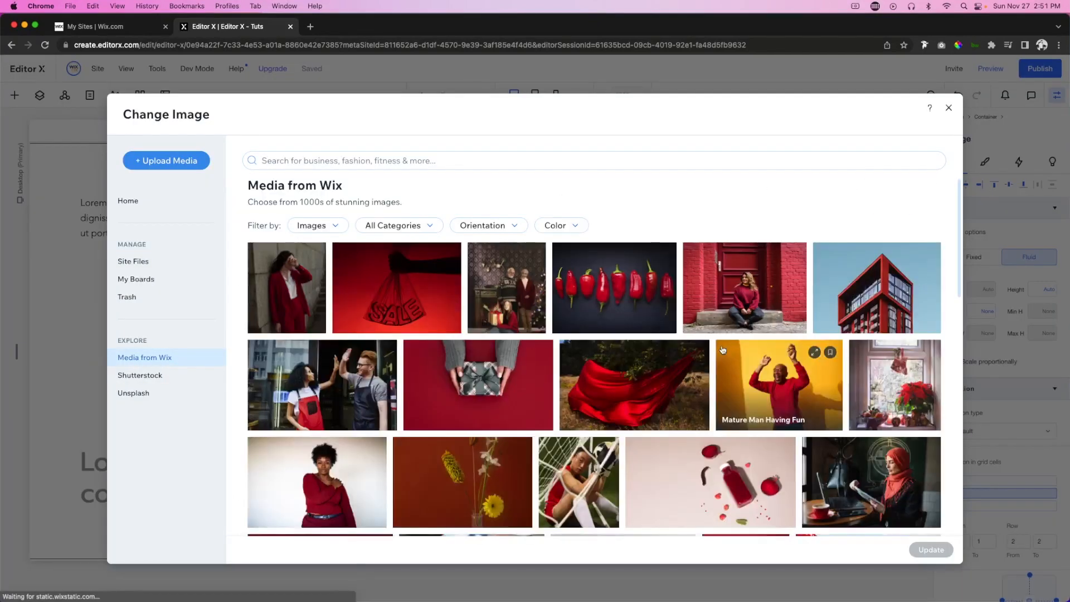
pyautogui.doubleClick(883, 291)
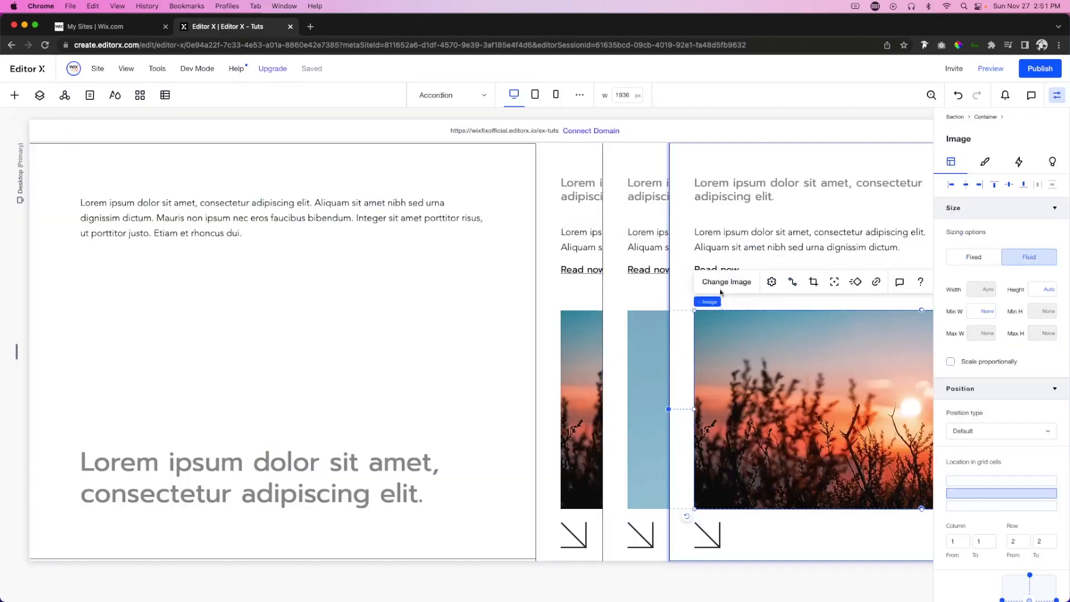
pyautogui.click(706, 285)
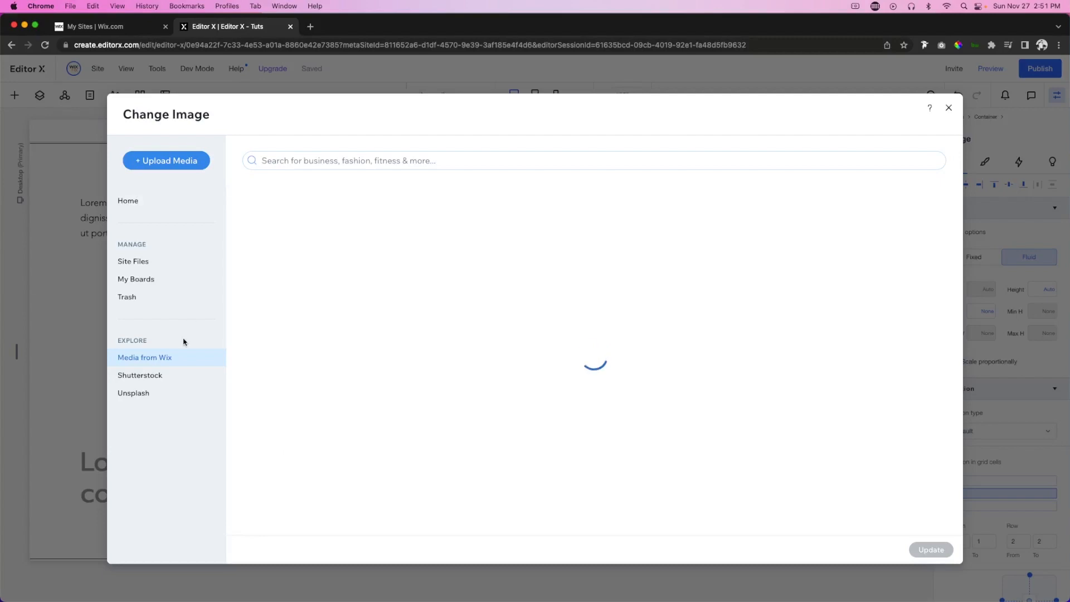
pyautogui.click(138, 396)
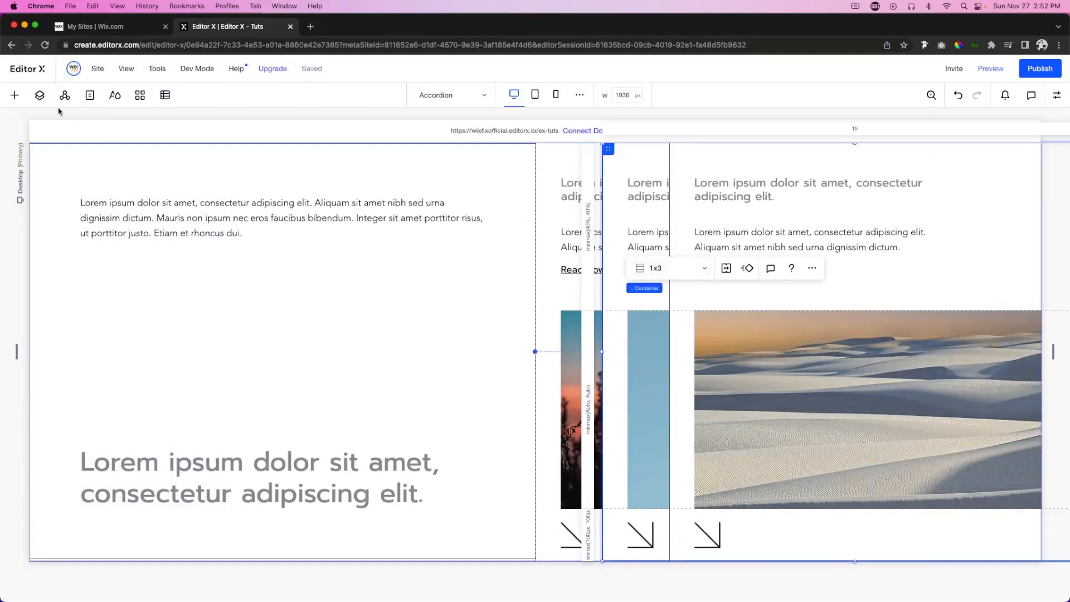
# Step: Rename the rearmost container layer of the section as Container 1
pyautogui.click(40, 95)
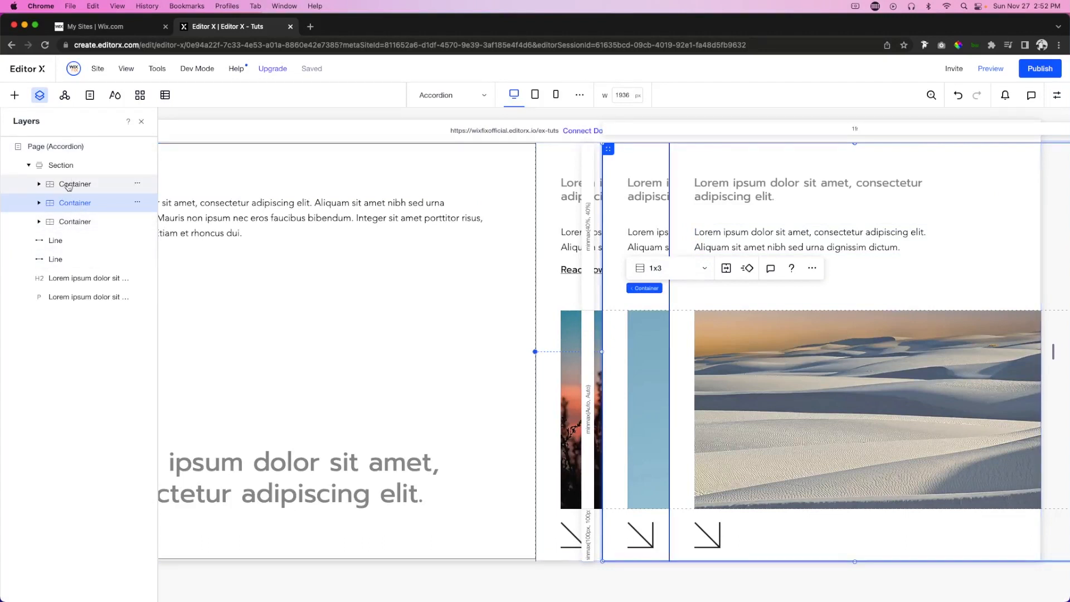
pyautogui.click(76, 223)
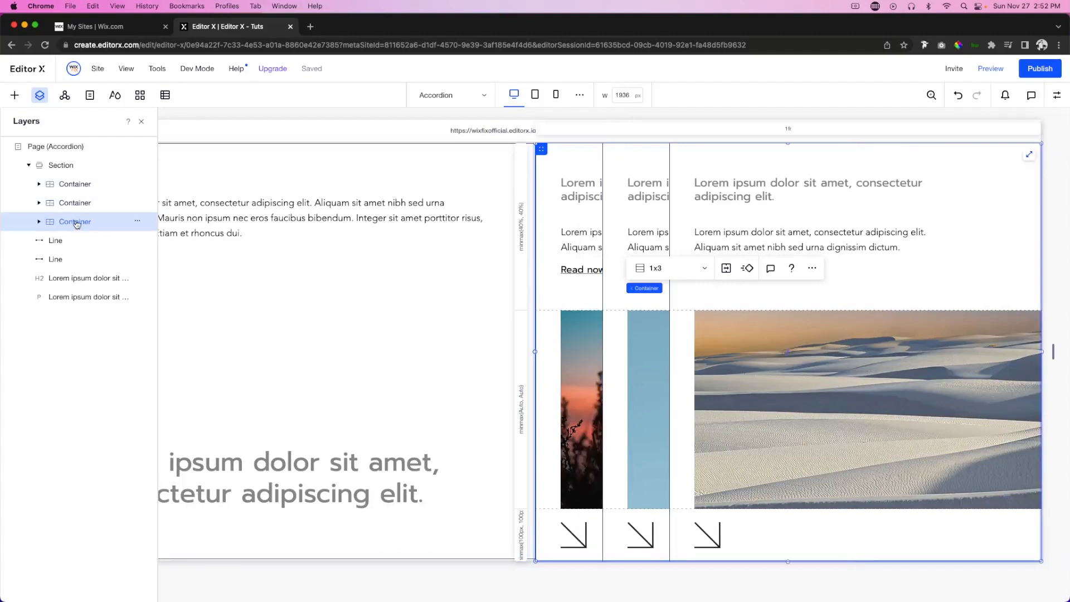
pyautogui.doubleClick(75, 221)
pyautogui.write('1')
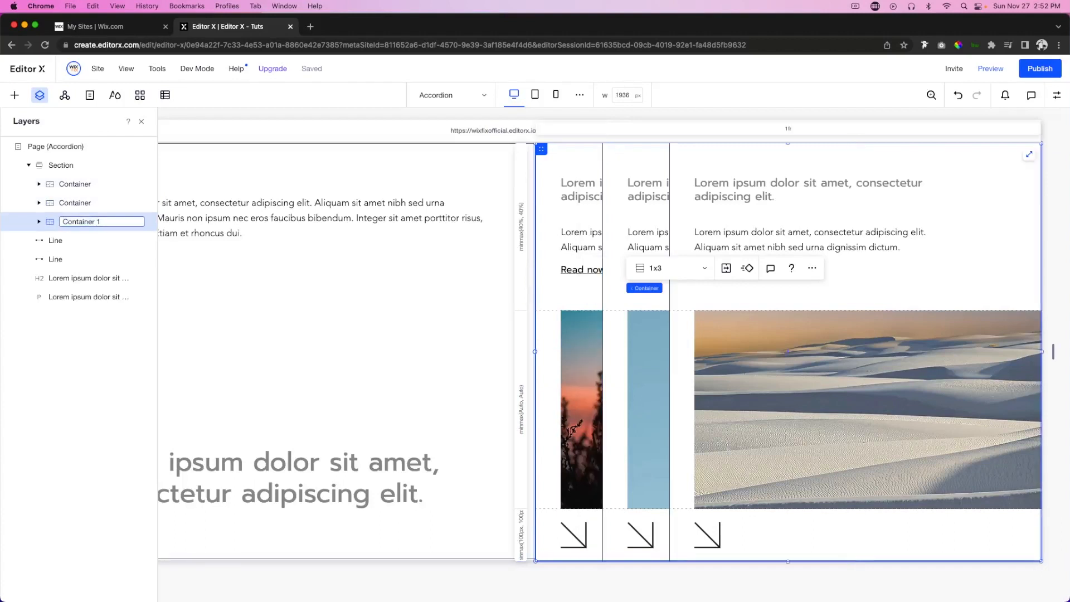
# Step: Rename the middle container layer as Container 2
pyautogui.click(75, 204)
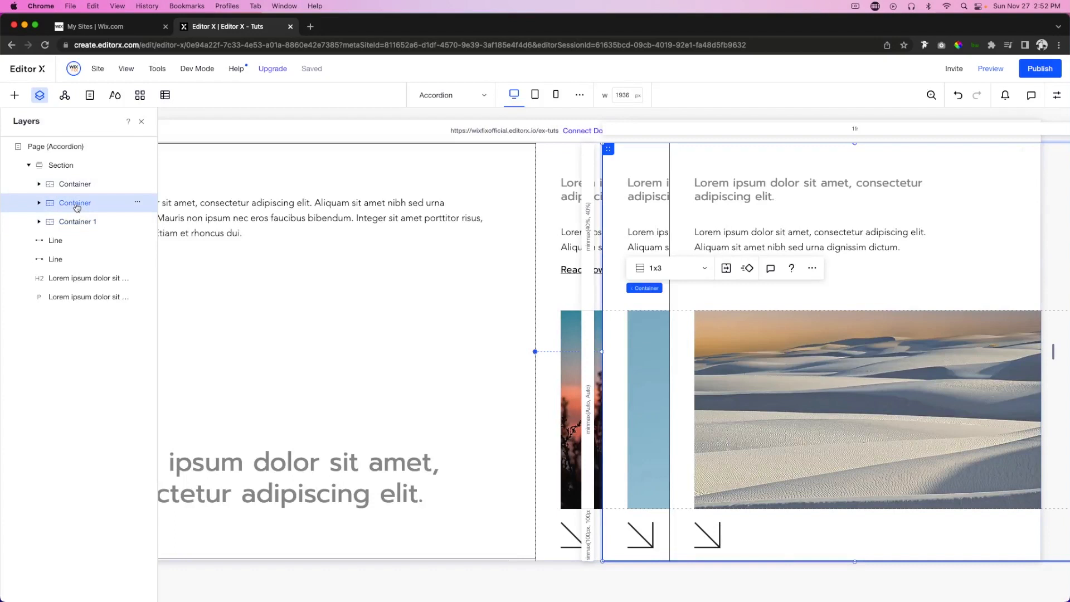
pyautogui.doubleClick(75, 204)
pyautogui.press('Right')
pyautogui.write('2')
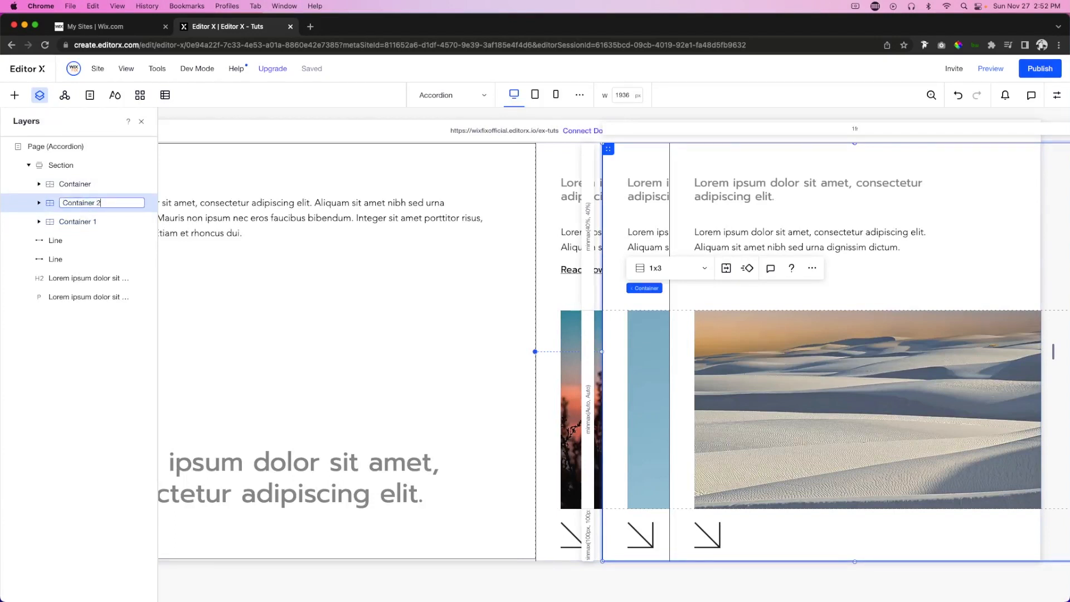
pyautogui.press('Return')
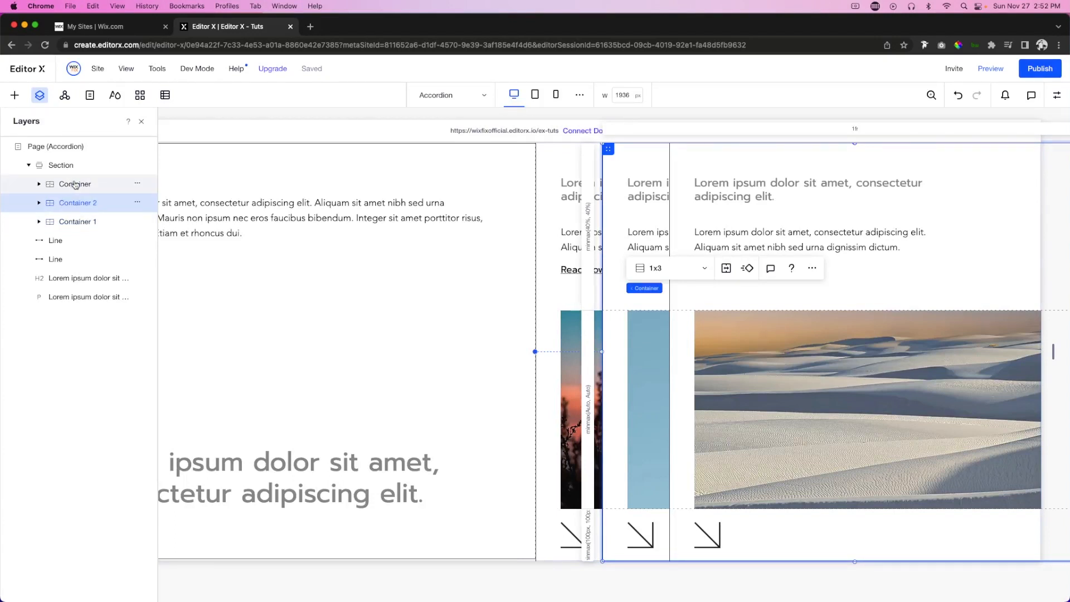
# Step: Rename the frontmost container layer as Container 3
pyautogui.click(74, 185)
pyautogui.doubleClick(76, 185)
pyautogui.press('Right')
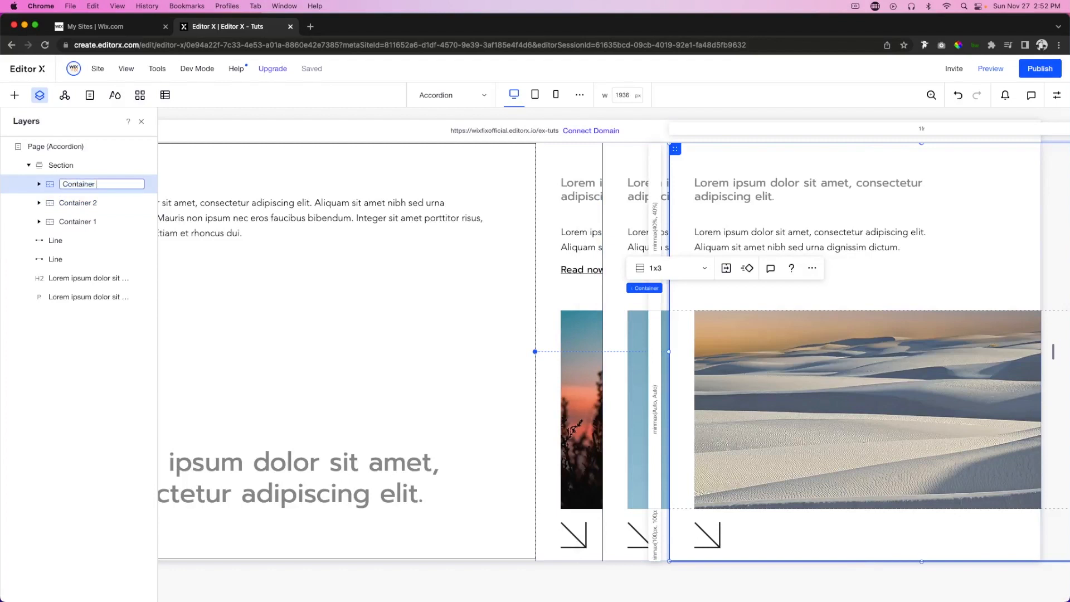
pyautogui.press('Return')
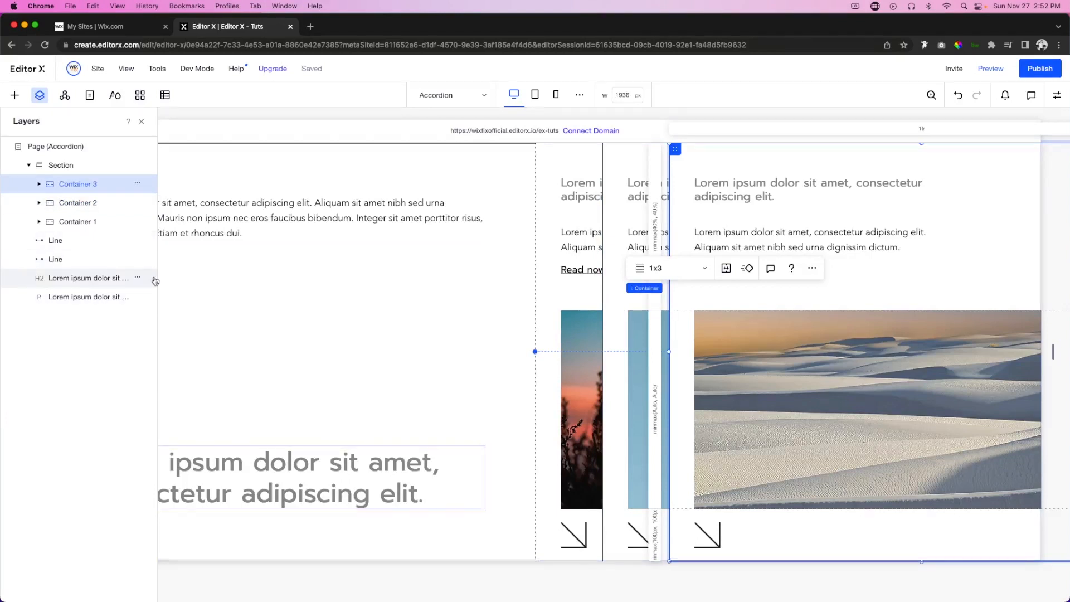
# Step: Add a custom effect named Reveal 2 to Container 2 and start designing it
pyautogui.click(612, 294)
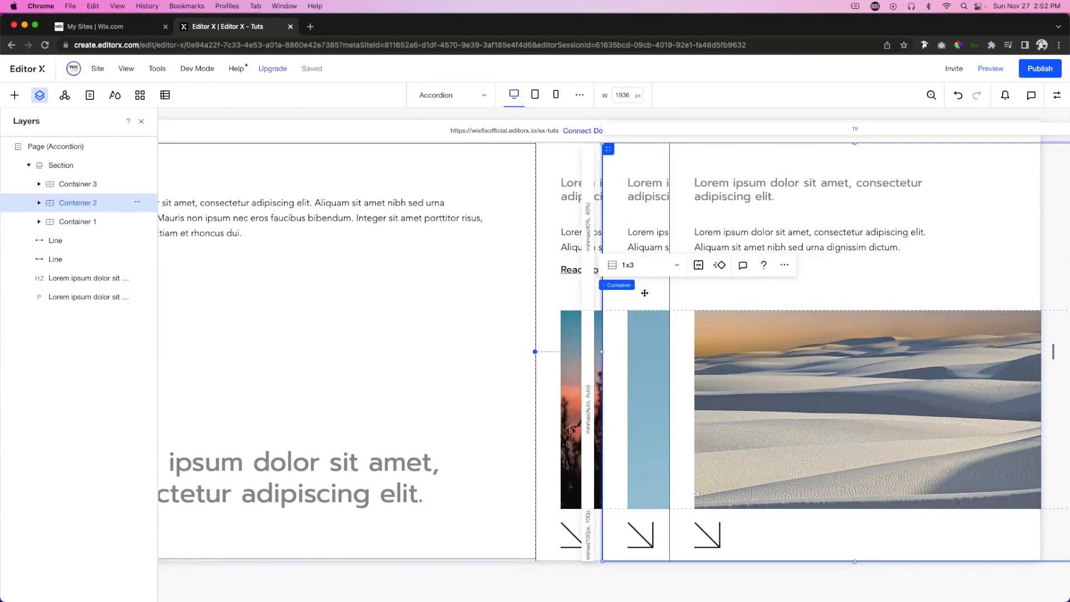
pyautogui.click(1057, 96)
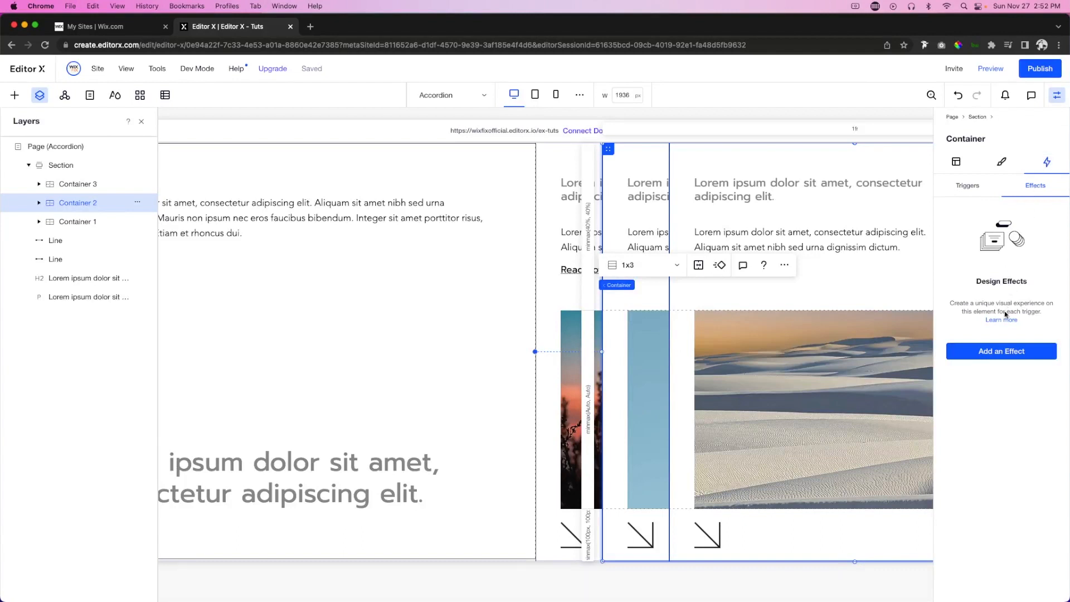
pyautogui.click(992, 351)
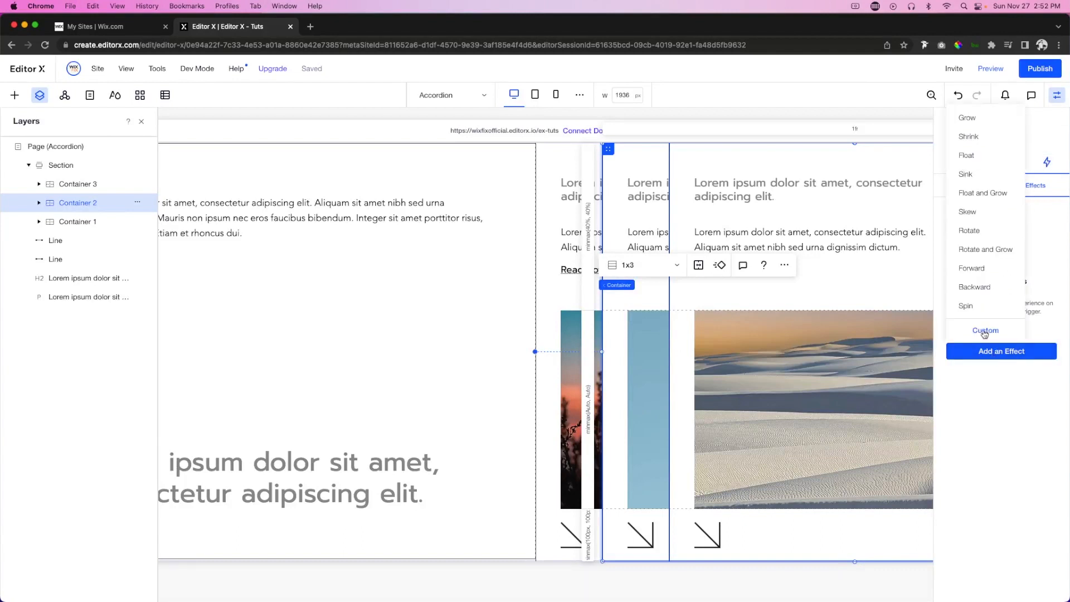
pyautogui.click(985, 331)
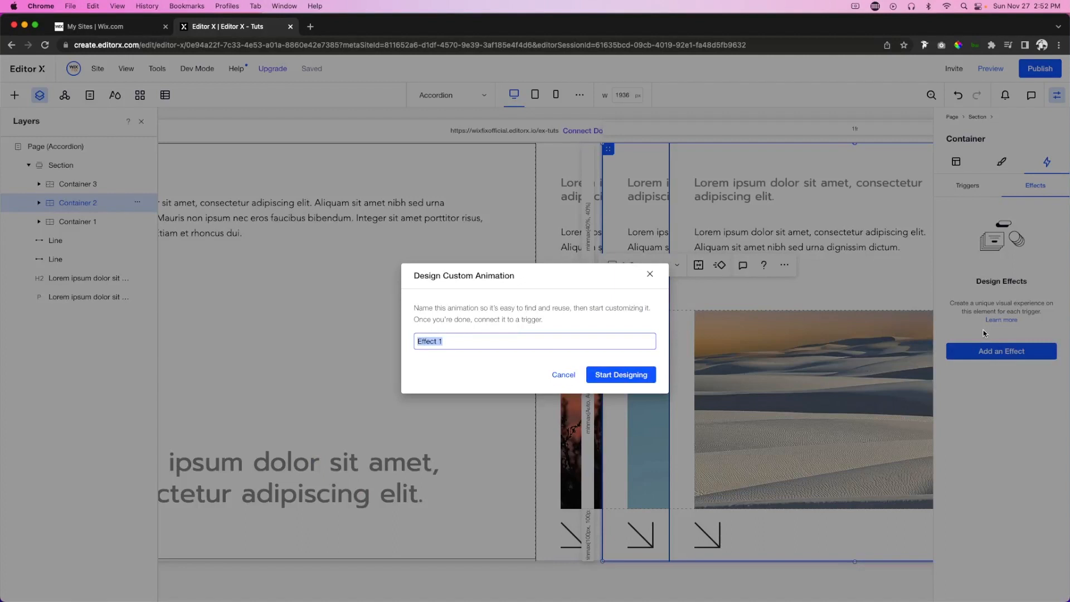
pyautogui.write('Reveal 2')
pyautogui.click(604, 379)
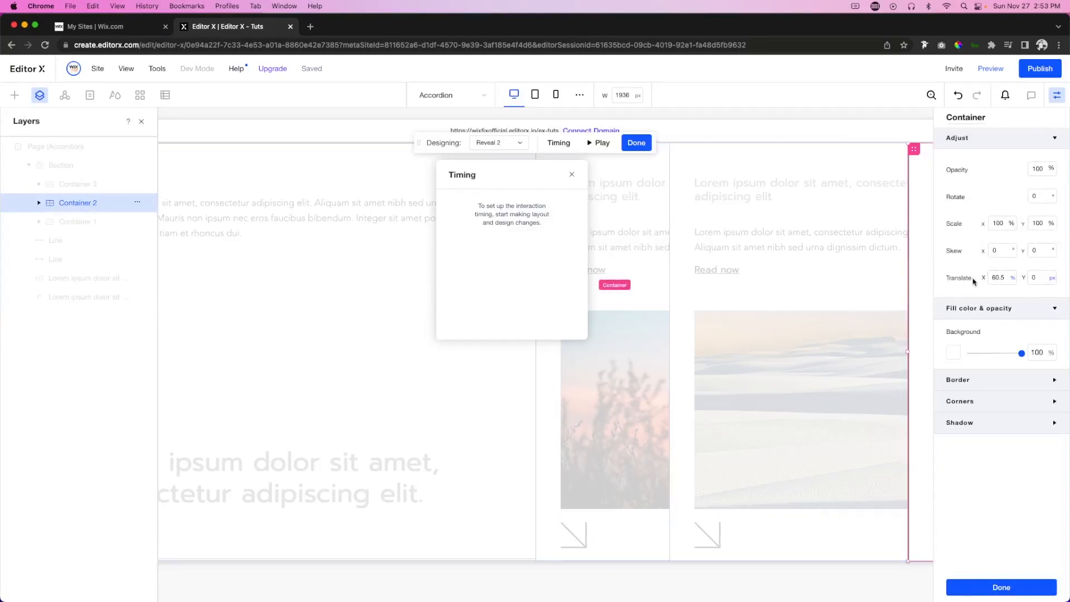
# Step: Compare the effect with the initial state, then set Reveal 2's X translate to 0% and finish the design
pyautogui.click(517, 144)
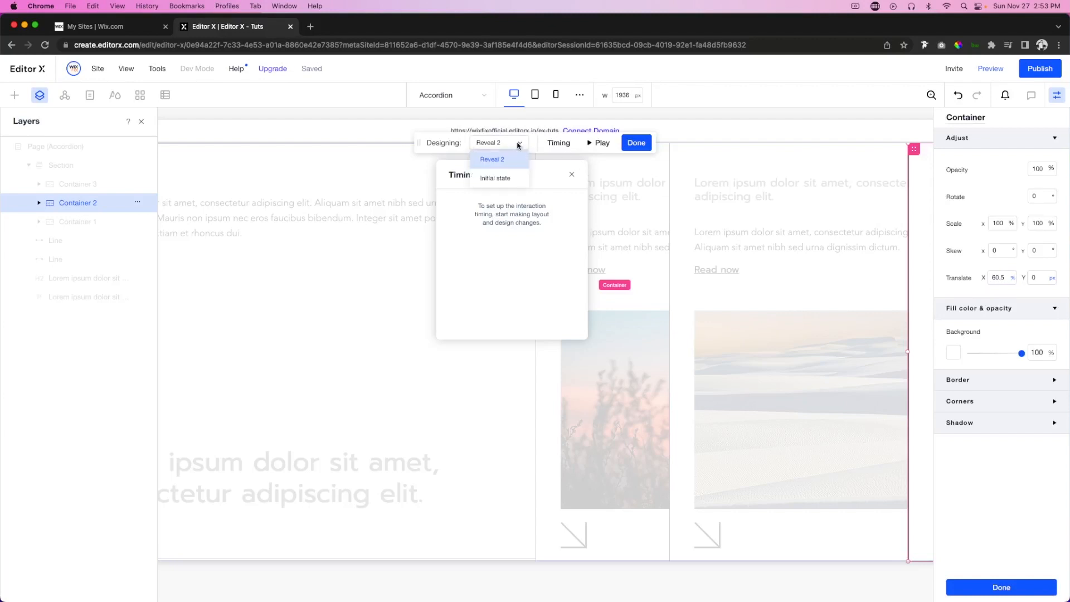
pyautogui.click(496, 179)
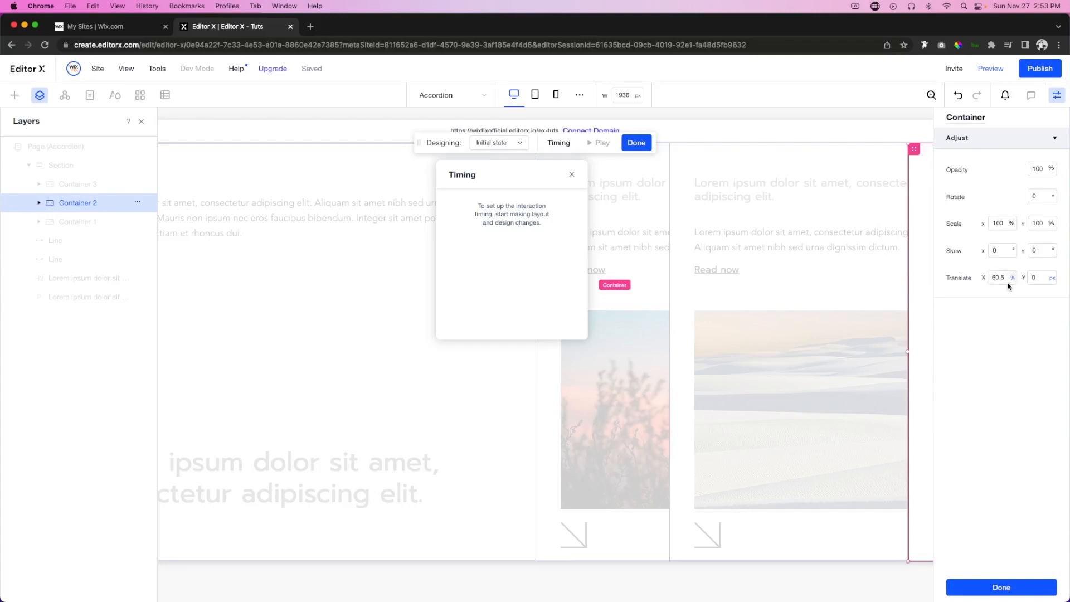
pyautogui.click(496, 144)
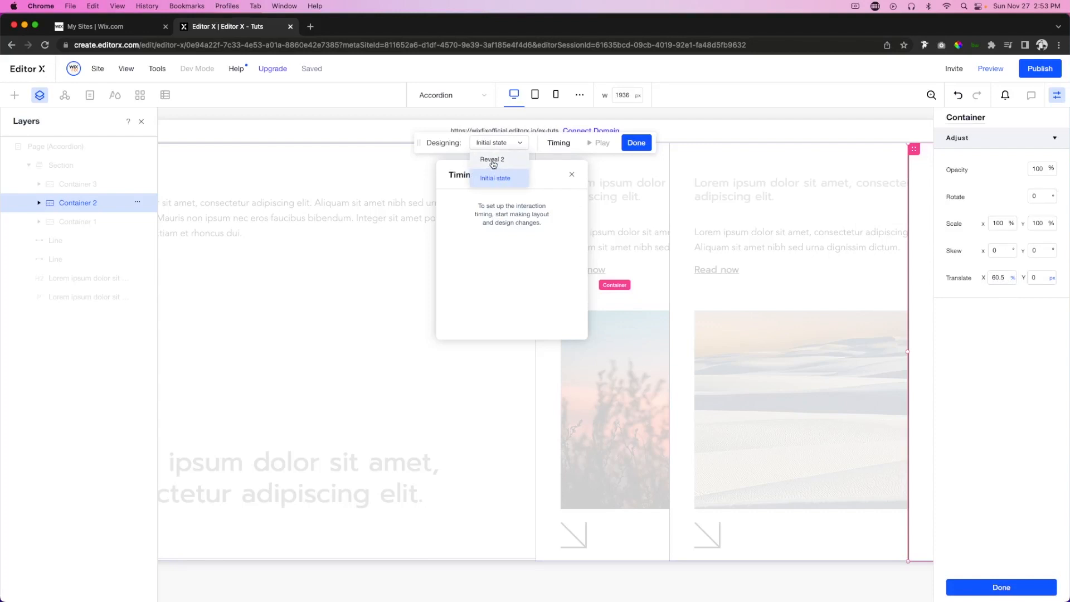
pyautogui.click(493, 160)
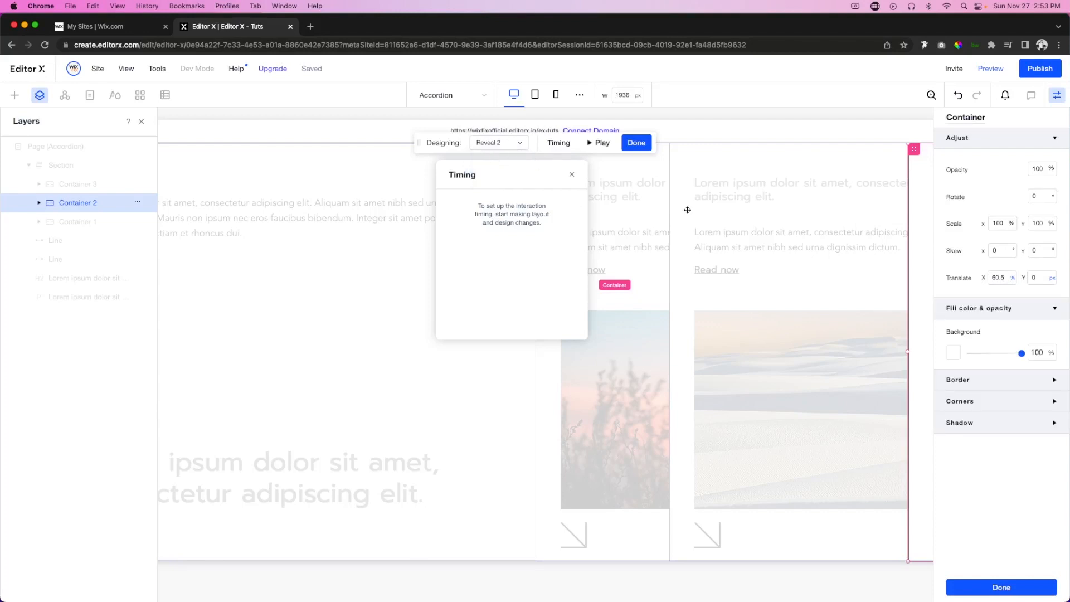
pyautogui.click(1005, 278)
pyautogui.write('0')
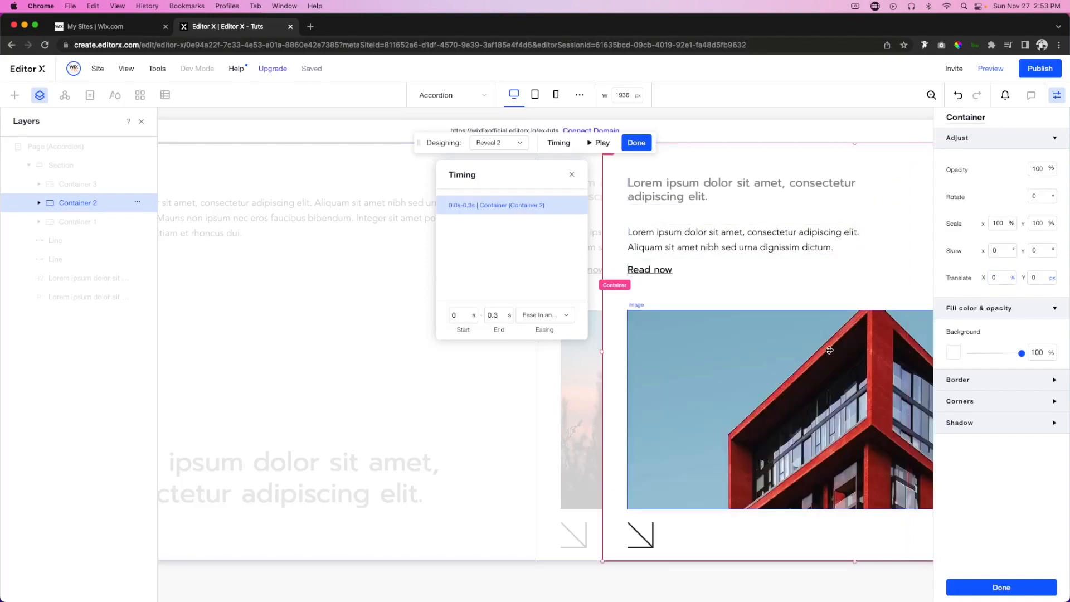
pyautogui.click(1002, 587)
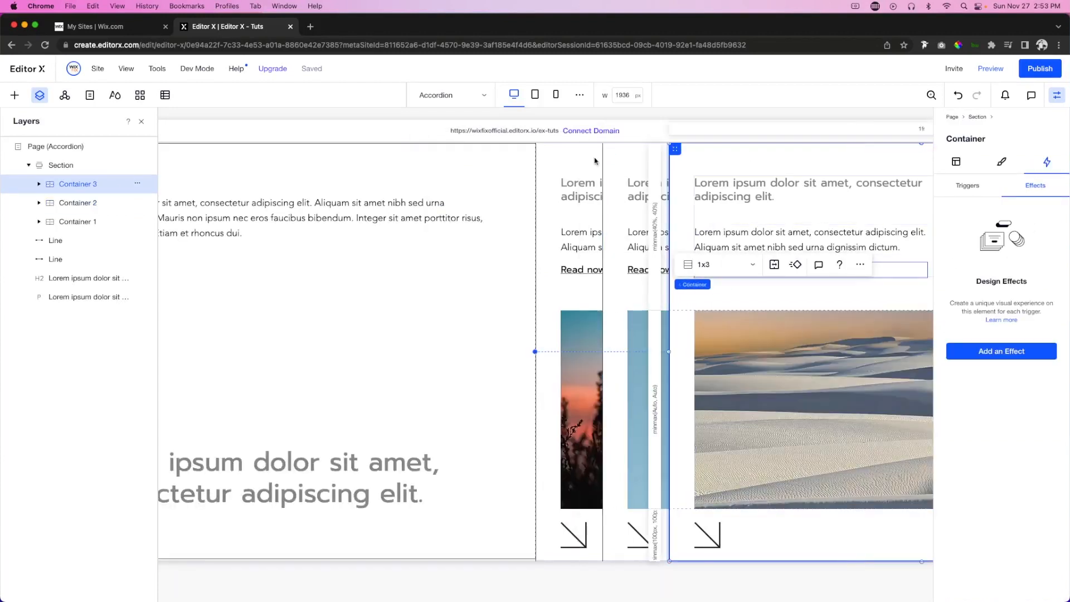
# Step: Add a custom effect named Reveal 3 to Container 3 with its X translate set to 0%
pyautogui.click(1006, 352)
pyautogui.click(984, 330)
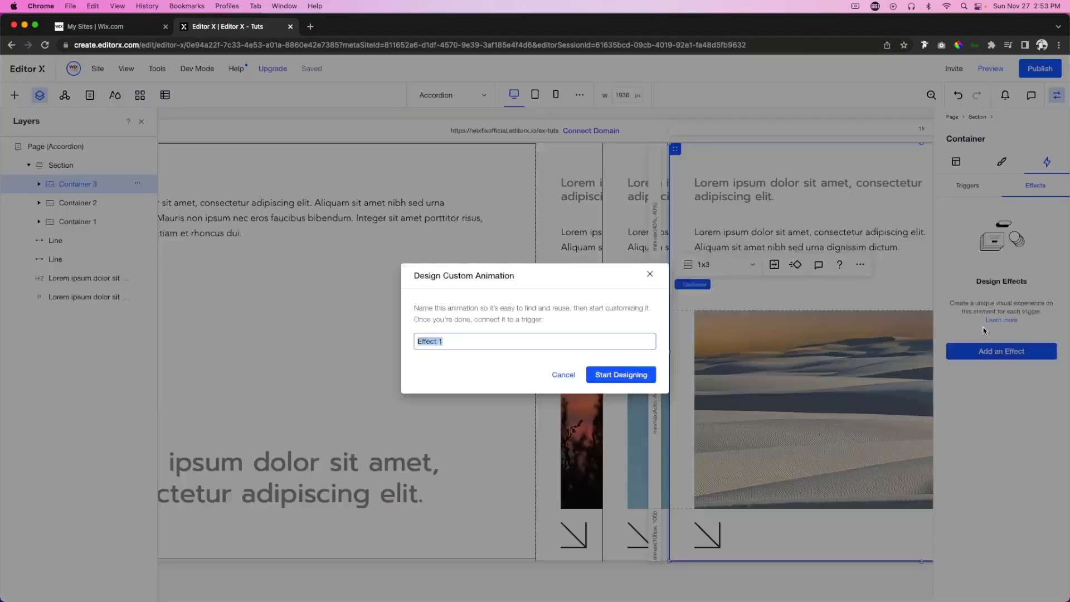
pyautogui.write('Reveal 3')
pyautogui.click(625, 376)
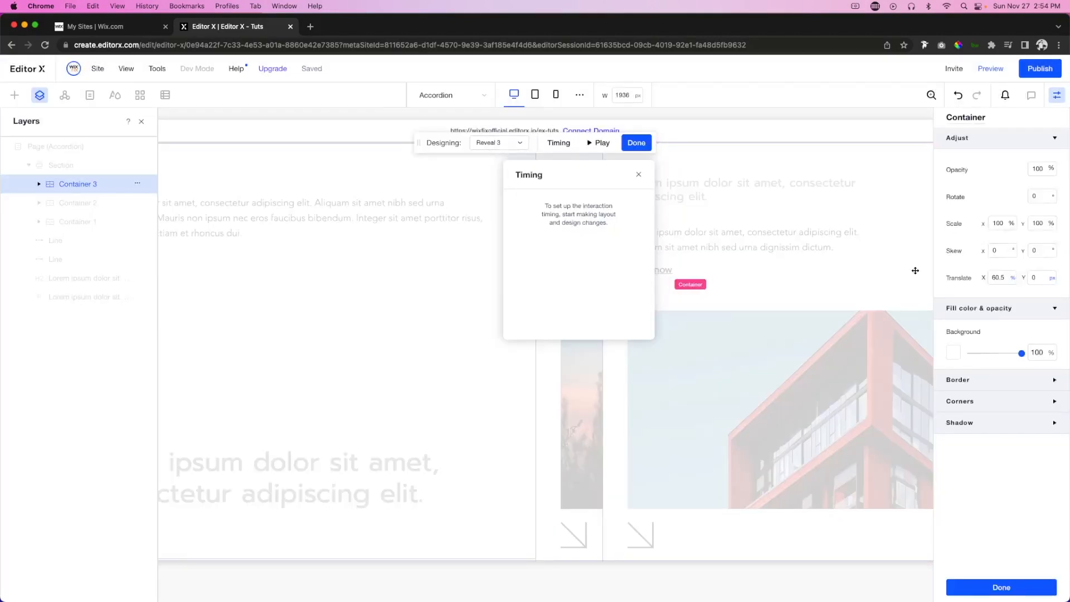
pyautogui.click(1003, 276)
pyautogui.write('0')
pyautogui.press('Return')
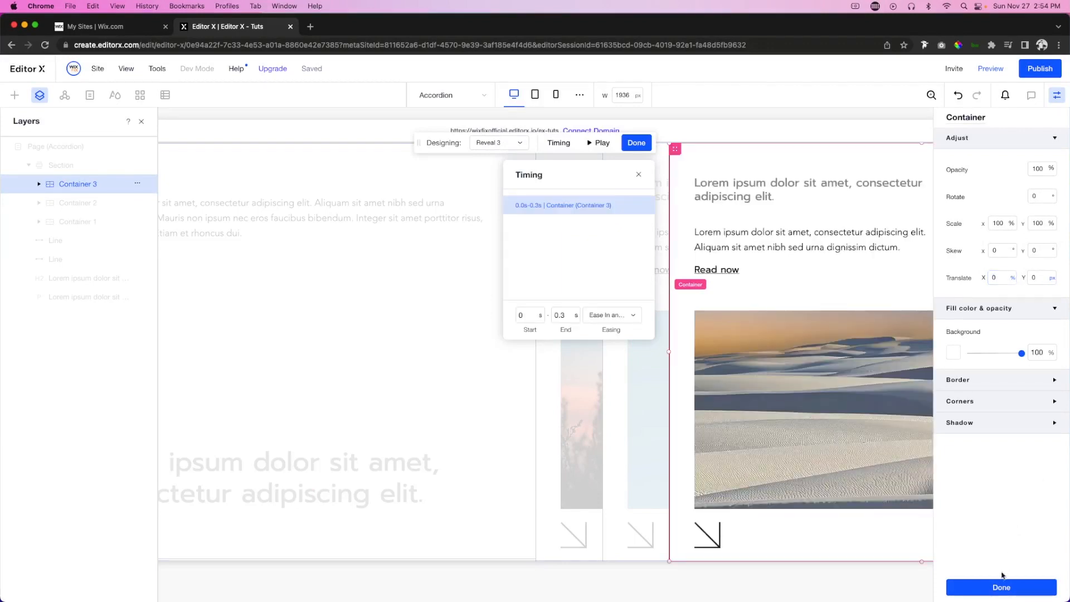
pyautogui.click(1001, 587)
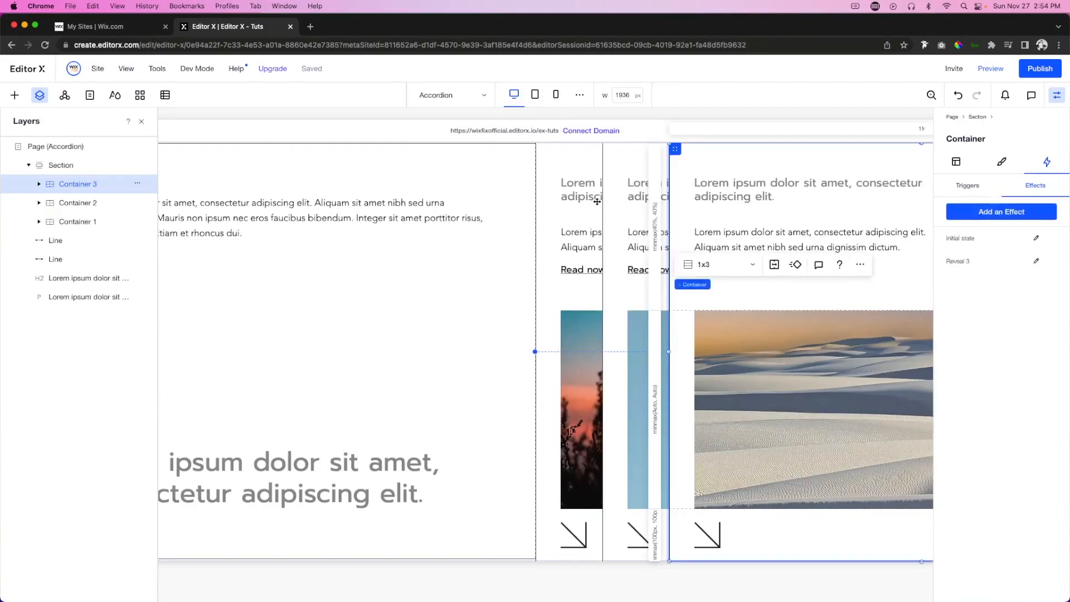
pyautogui.click(985, 71)
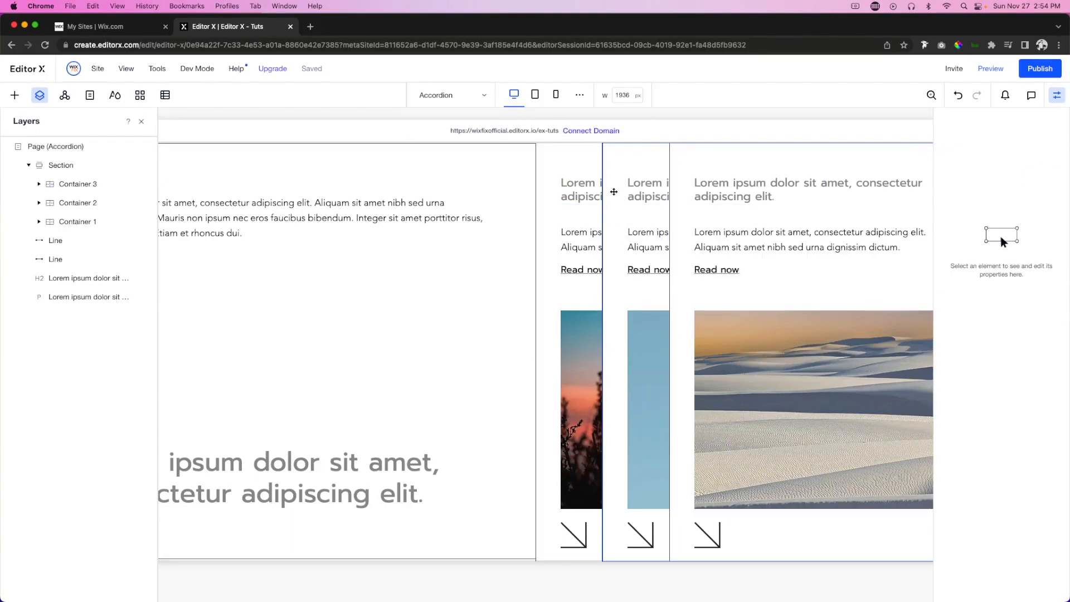
# Step: Give Container 2 a Hover trigger that applies the Reveal 2 effect to itself
pyautogui.click(613, 192)
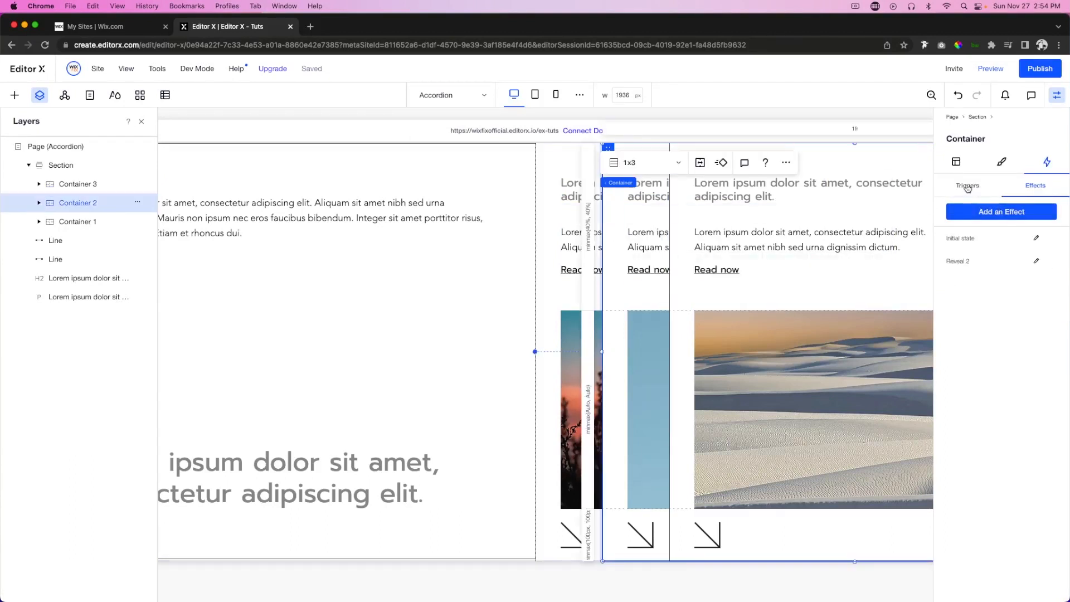
pyautogui.click(967, 187)
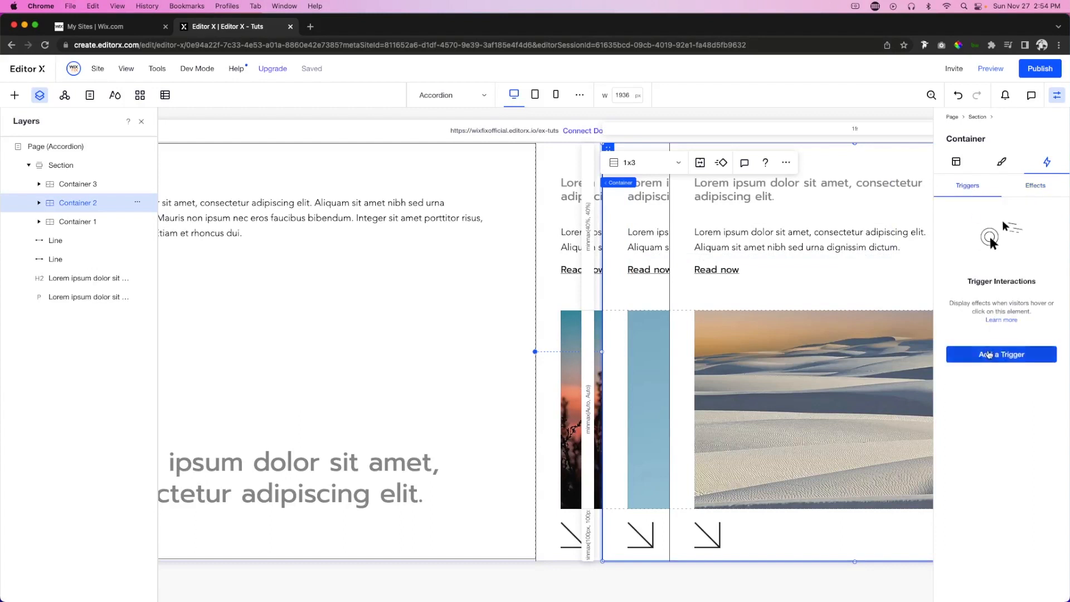
pyautogui.click(989, 354)
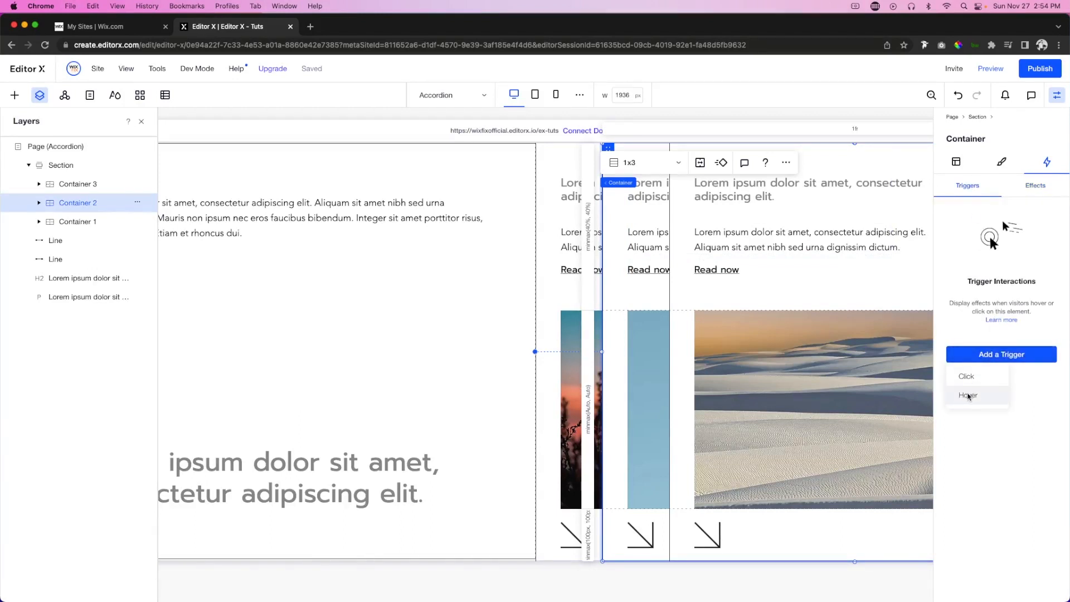
pyautogui.click(968, 395)
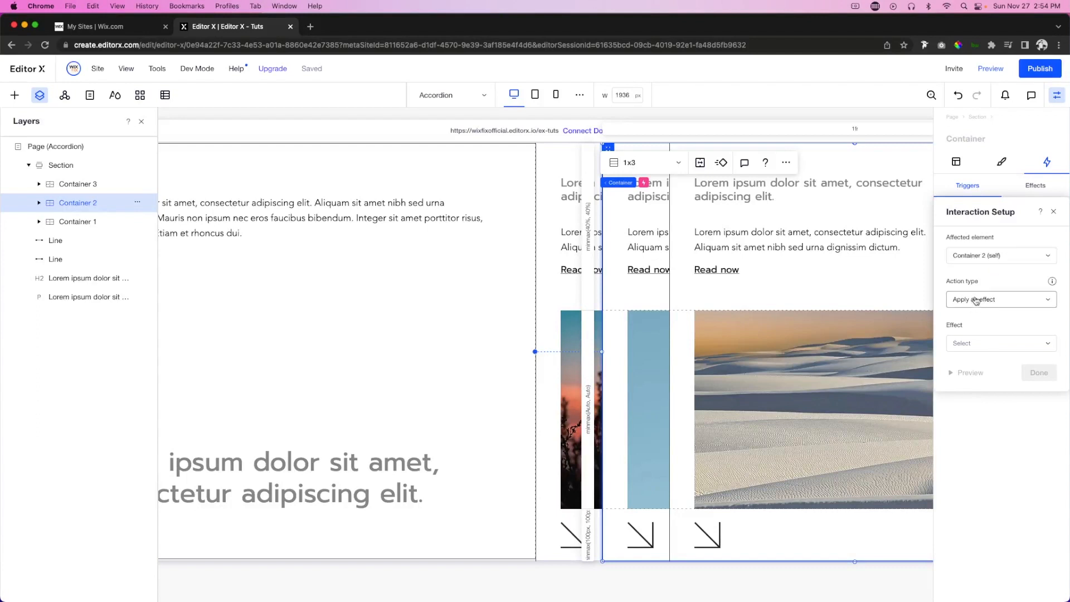
pyautogui.click(971, 348)
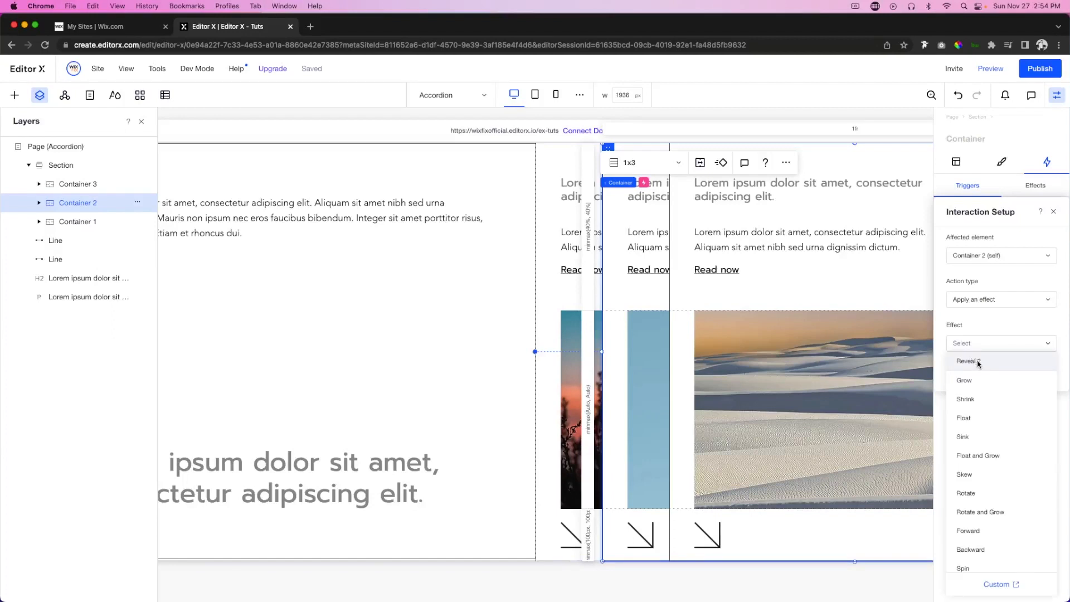
pyautogui.click(978, 362)
pyautogui.click(1038, 373)
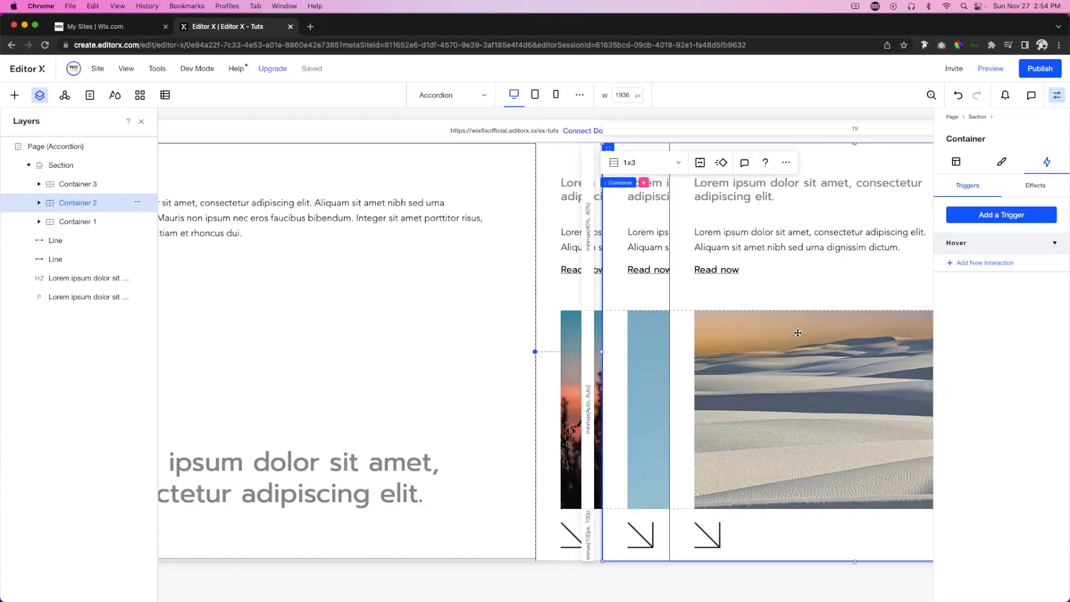
# Step: Give Container 3 a Hover trigger that applies the Reveal 3 effect to itself
pyautogui.click(688, 294)
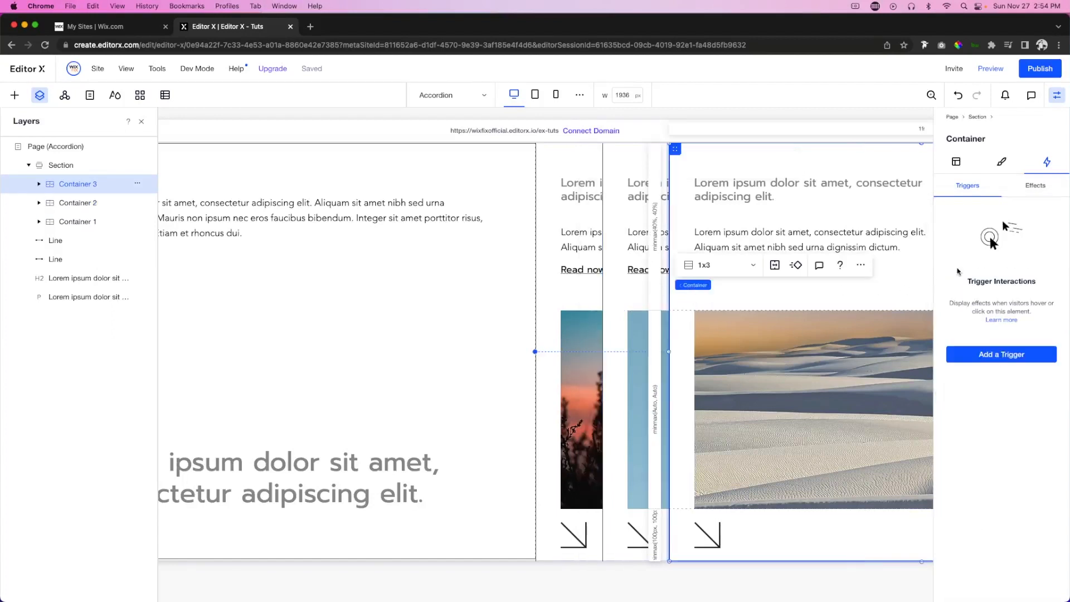
pyautogui.click(986, 355)
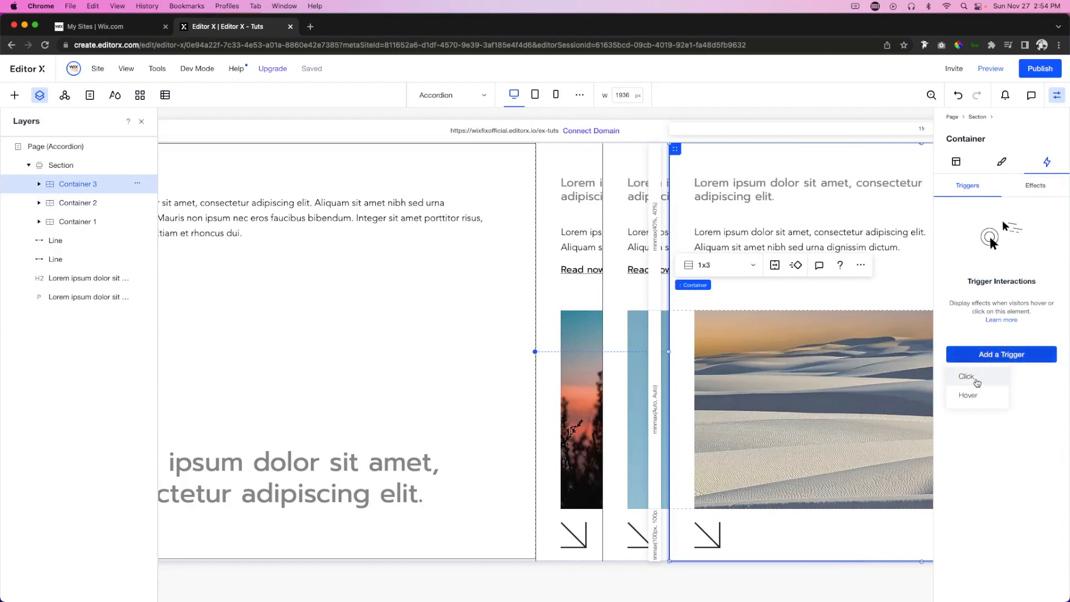
pyautogui.click(969, 395)
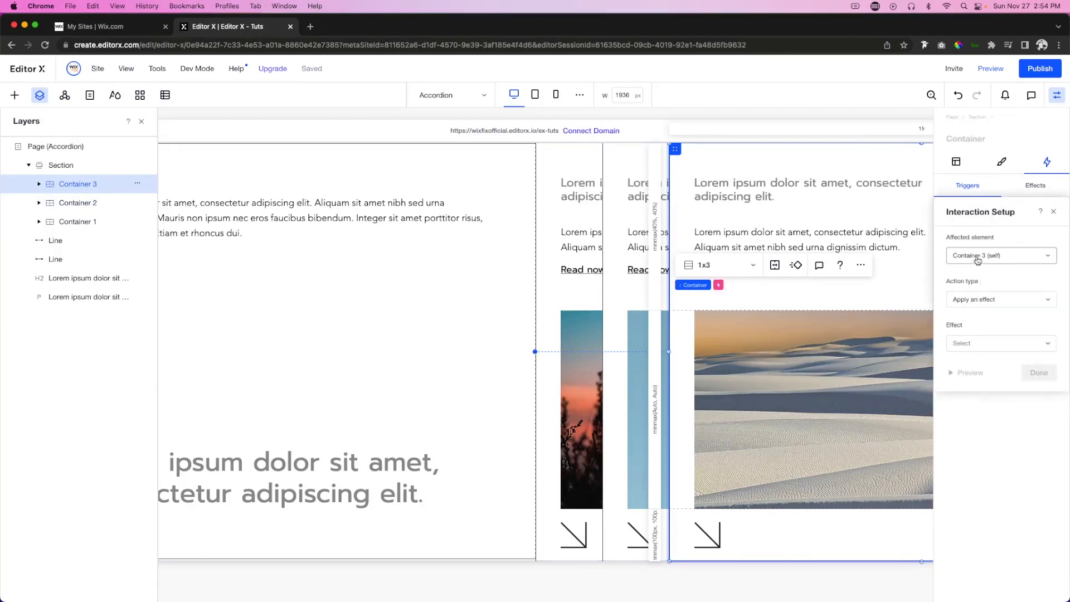
pyautogui.click(970, 346)
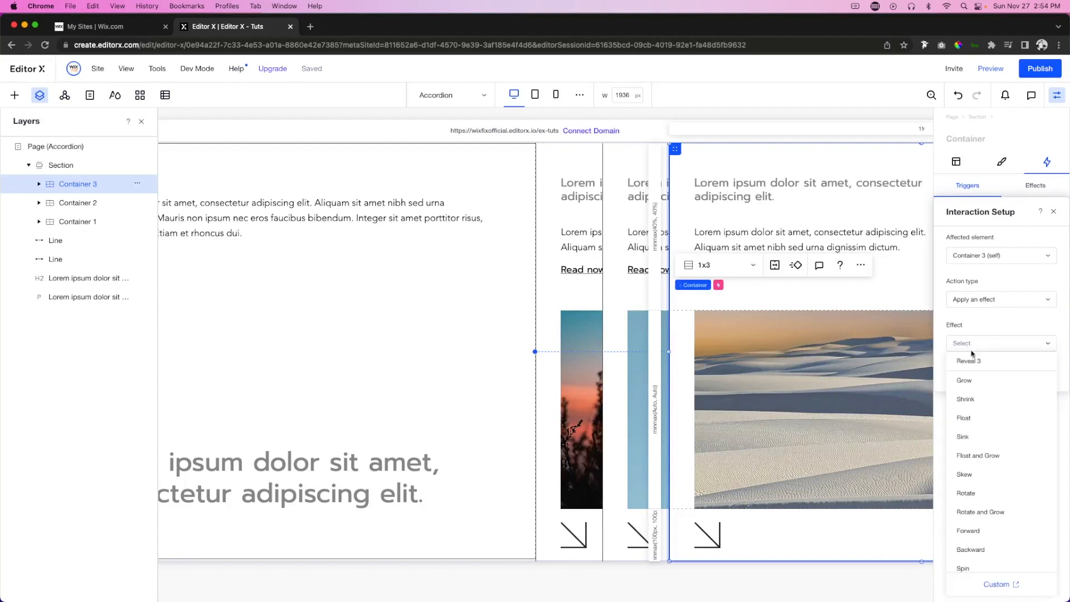
pyautogui.click(977, 365)
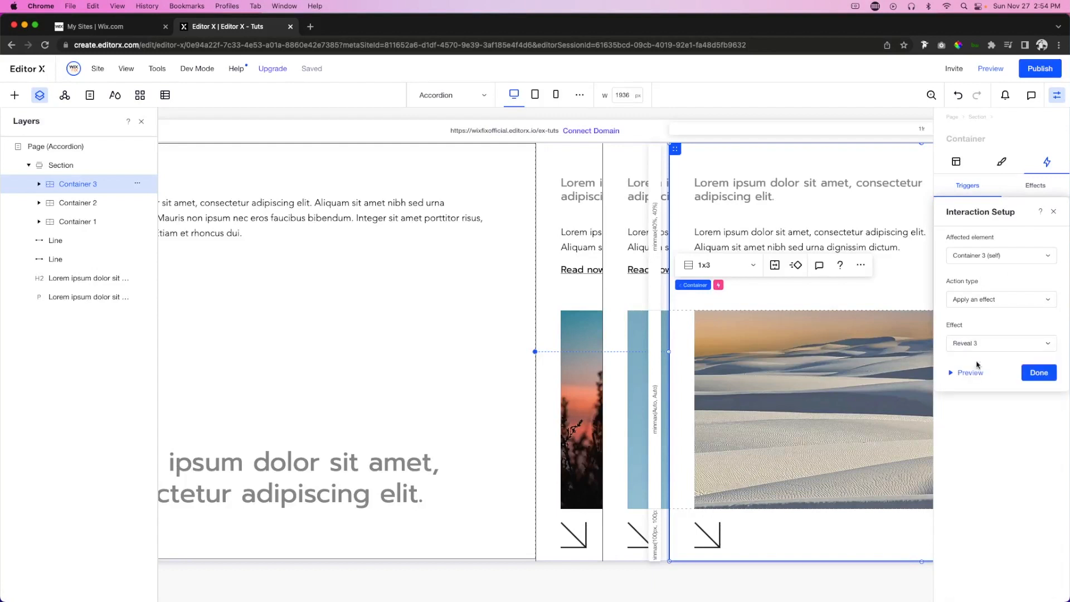
pyautogui.click(1038, 373)
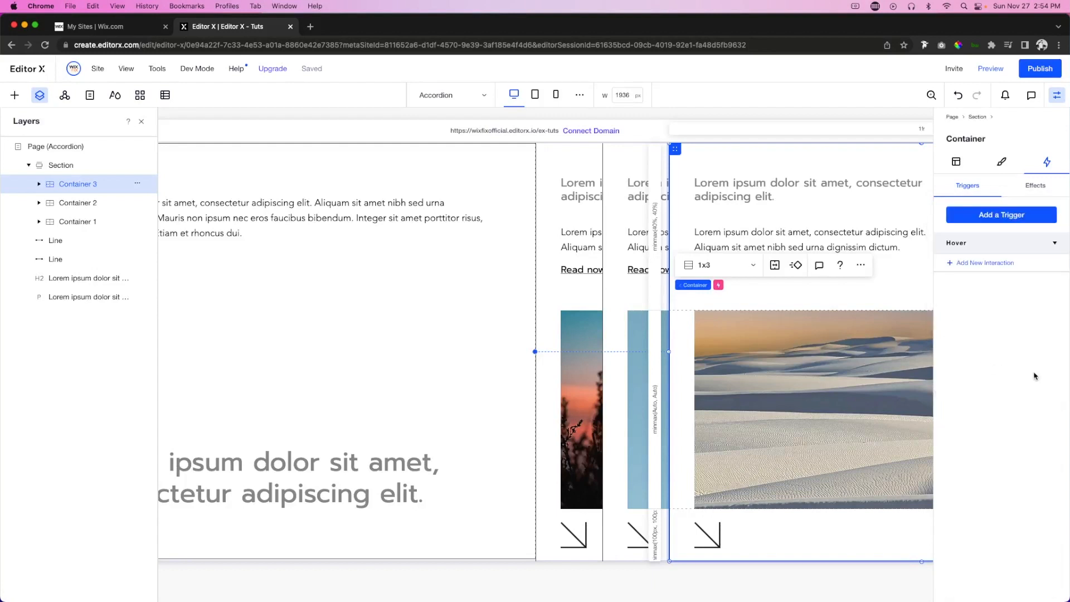
# Step: Preview the page to test the reveal effects of Container 2 and Container 3, then return to editing
pyautogui.click(990, 69)
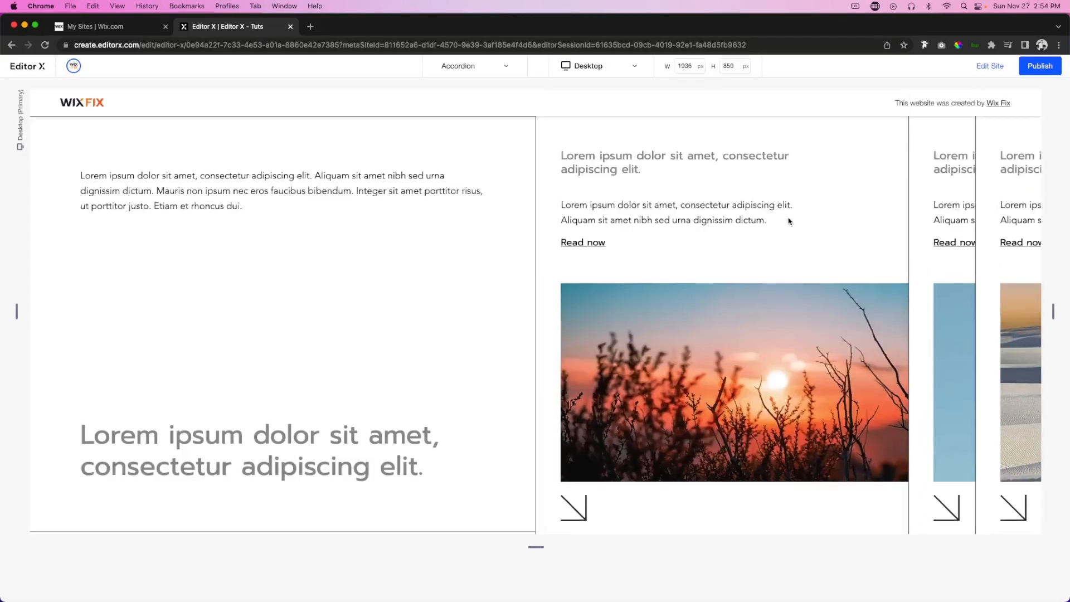
pyautogui.moveTo(918, 200)
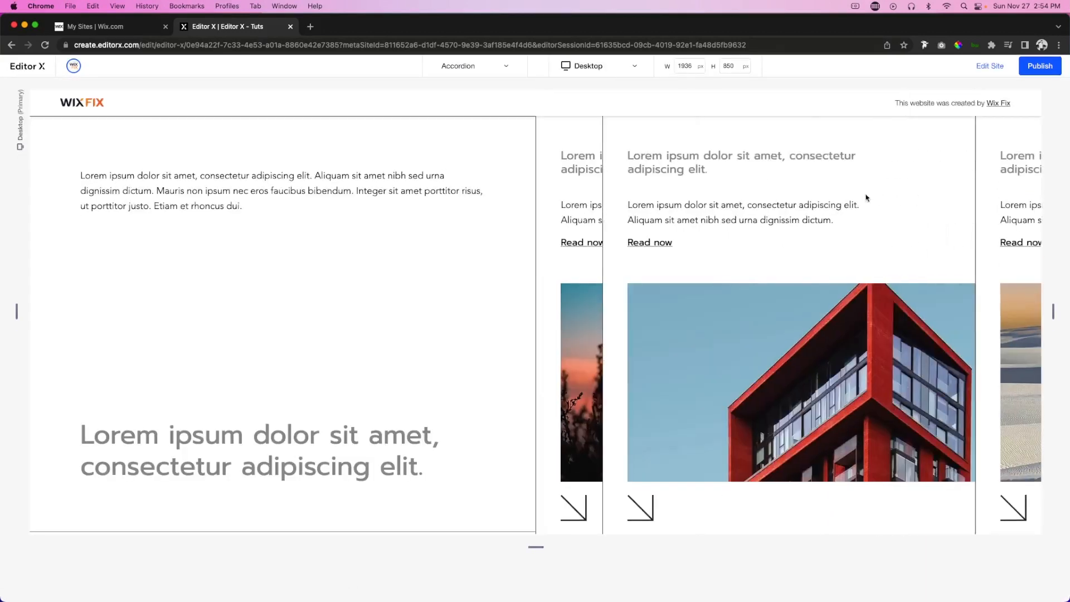
pyautogui.moveTo(995, 208)
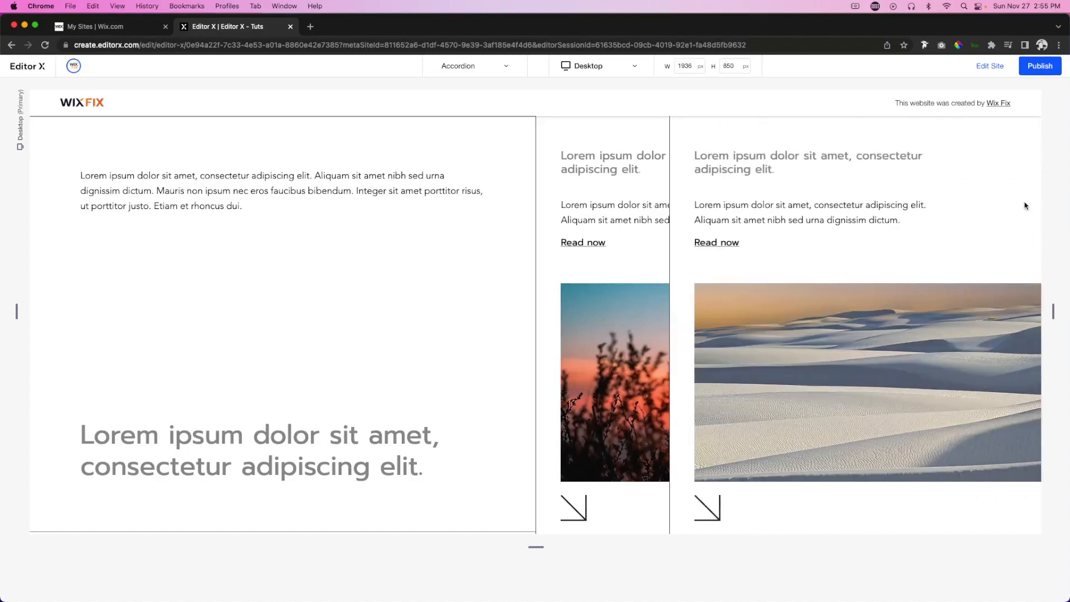
pyautogui.click(984, 65)
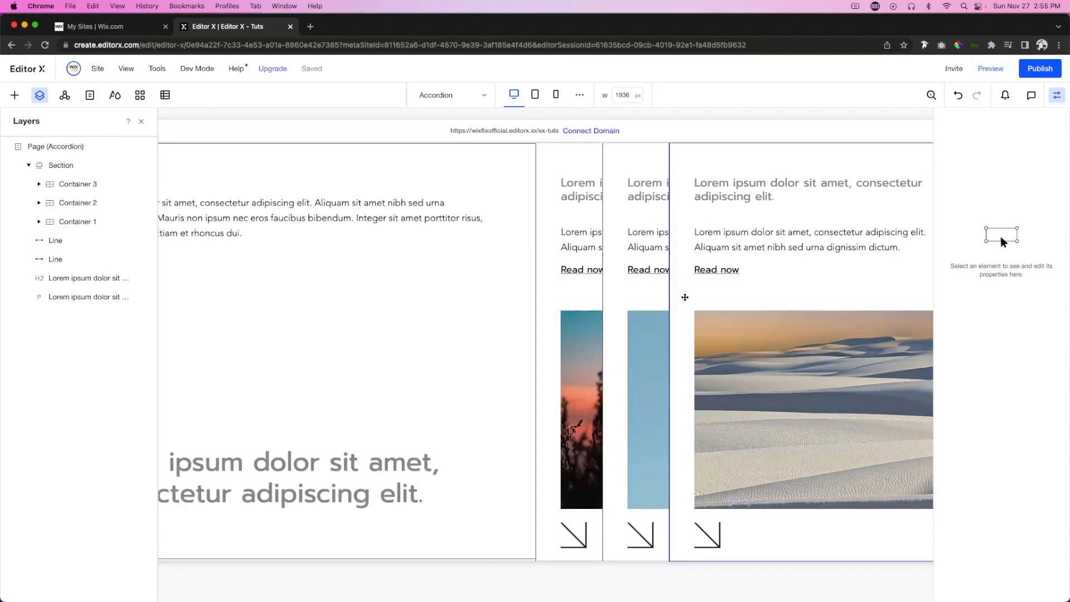
# Step: Add a second interaction to Container 3's Hover trigger that applies the Reveal 2 effect to Container 2
pyautogui.click(687, 297)
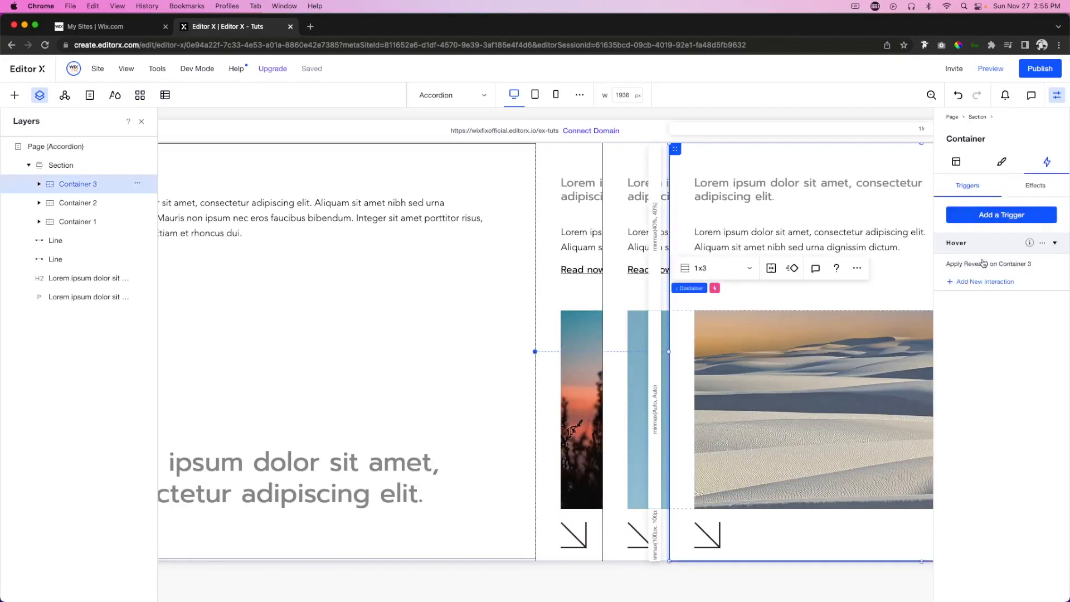
pyautogui.click(980, 283)
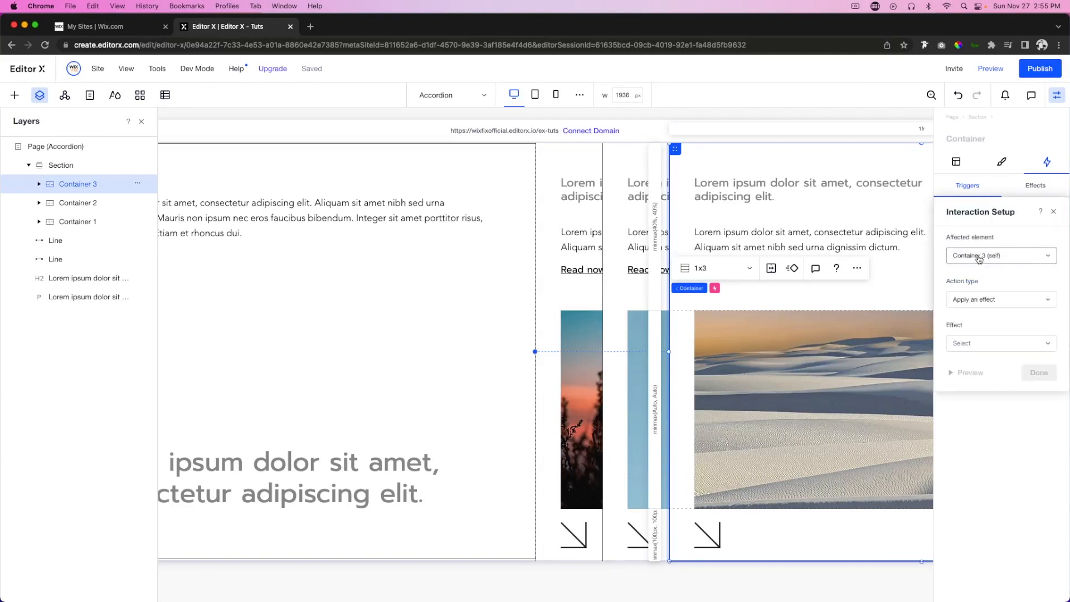
pyautogui.click(979, 259)
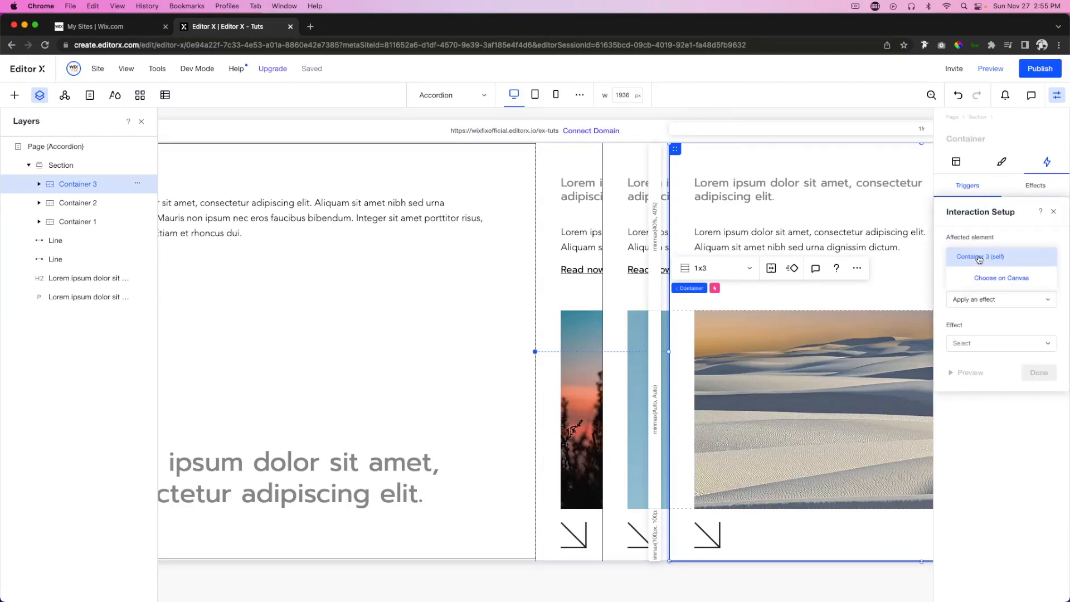
pyautogui.click(996, 279)
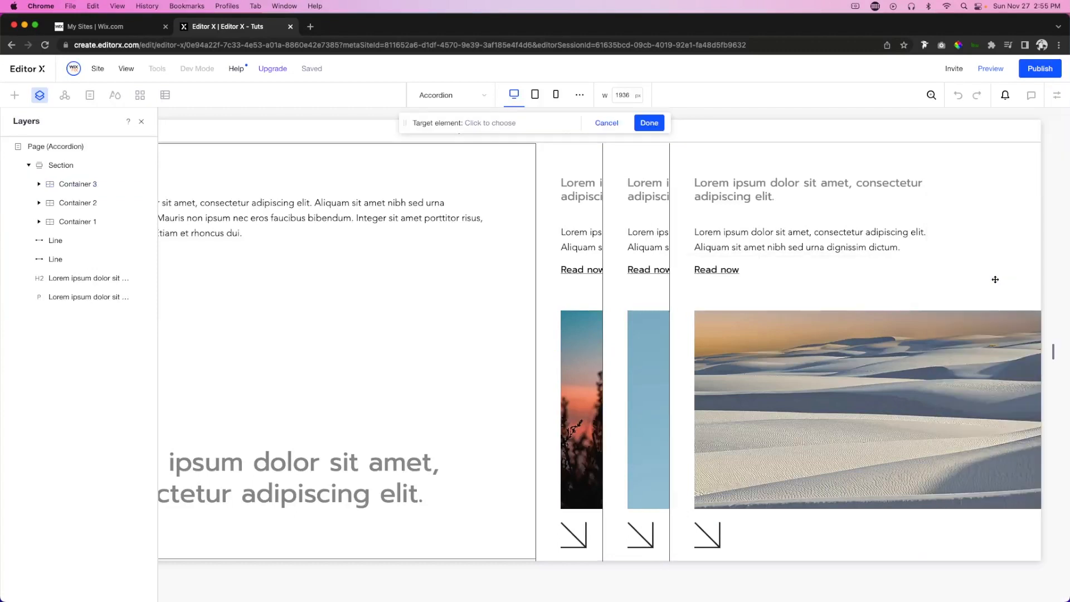
pyautogui.click(613, 234)
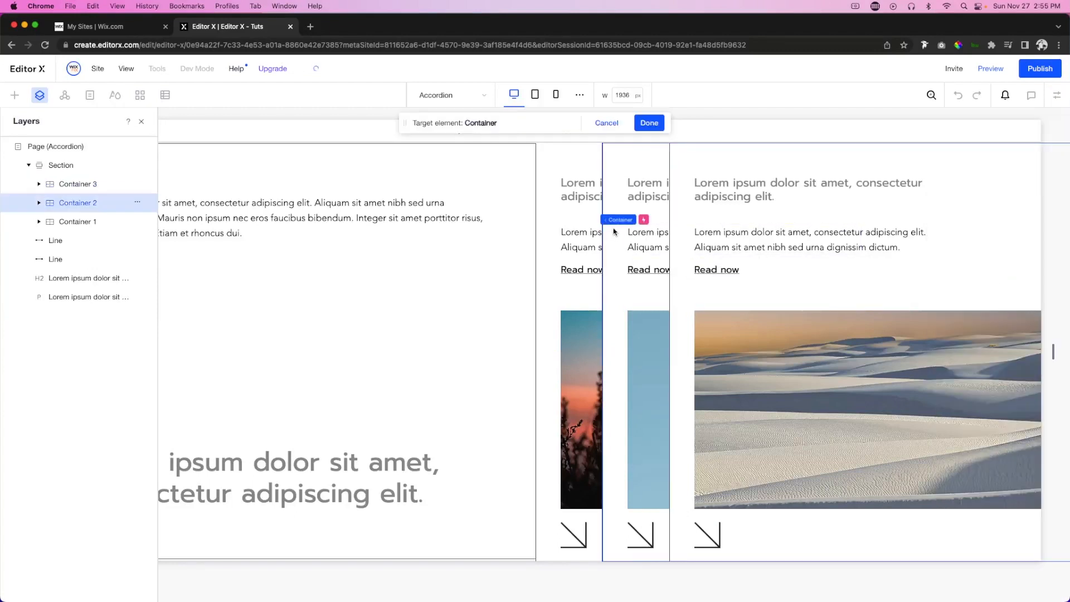
pyautogui.click(649, 122)
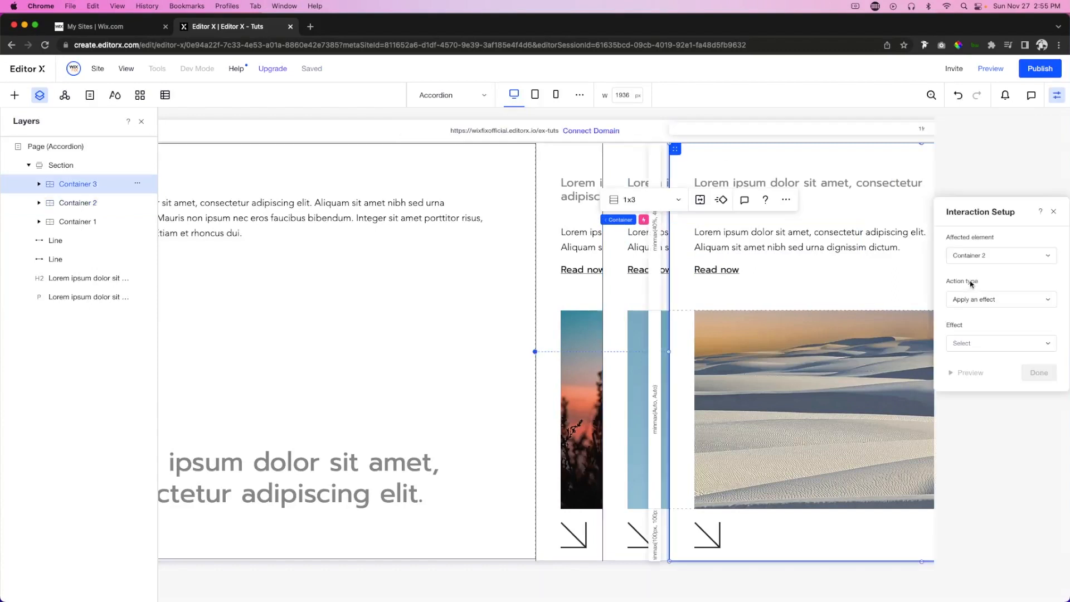
pyautogui.click(959, 341)
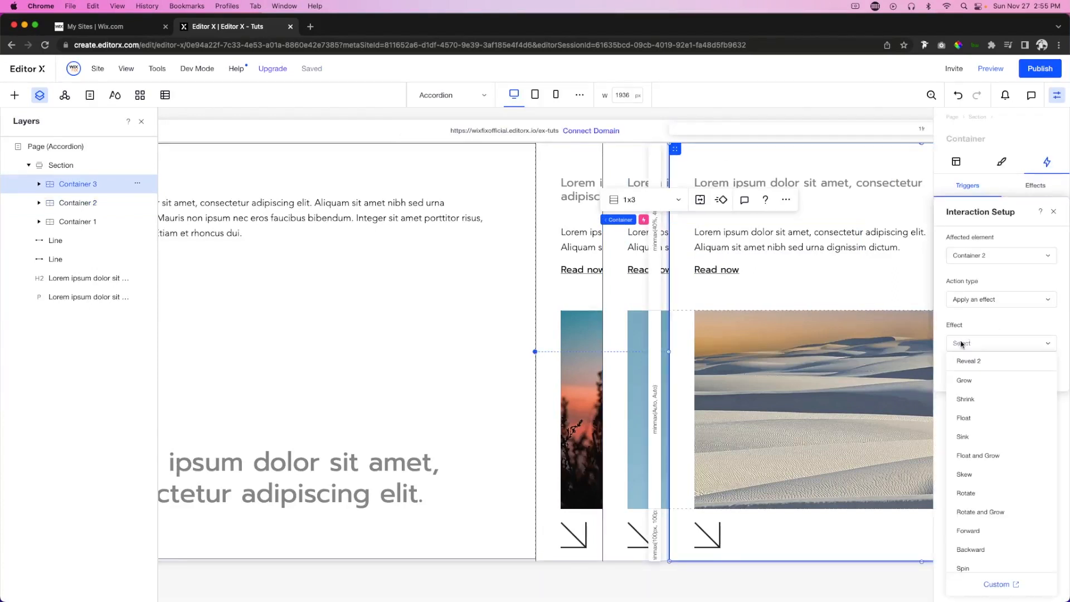
pyautogui.click(981, 363)
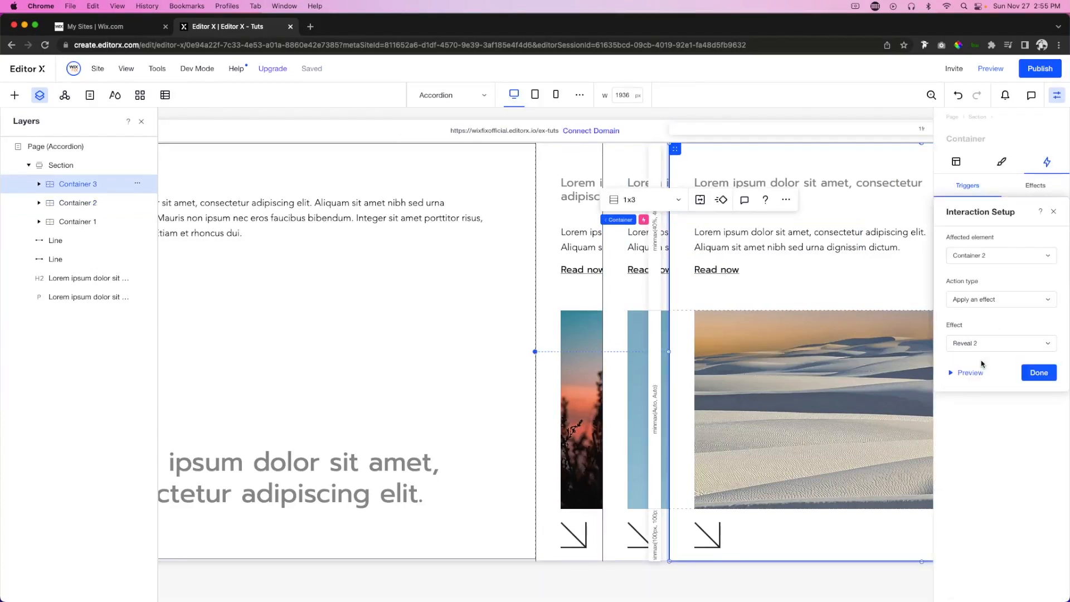
pyautogui.click(1039, 372)
# Step: Preview the page to test hovering over Container 2 and Container 3, then return to editing
pyautogui.click(993, 70)
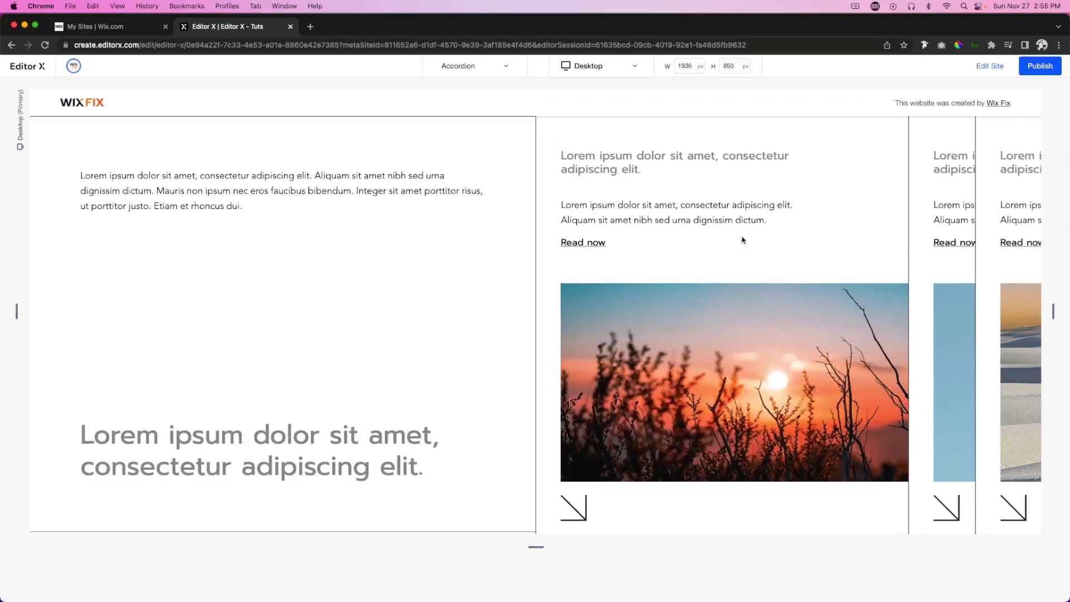
pyautogui.moveTo(941, 217)
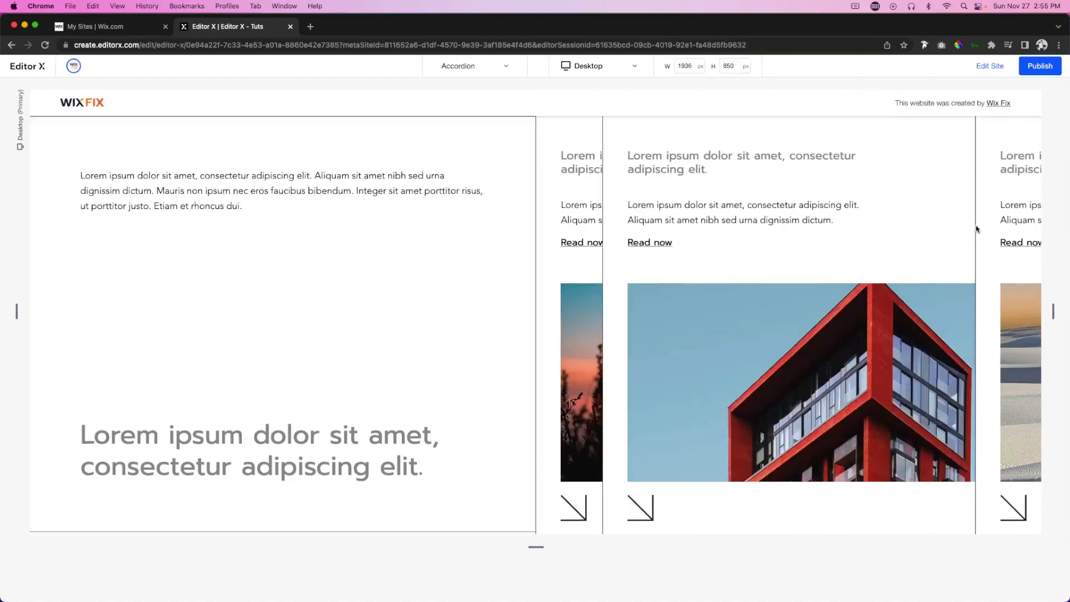
pyautogui.moveTo(1003, 229)
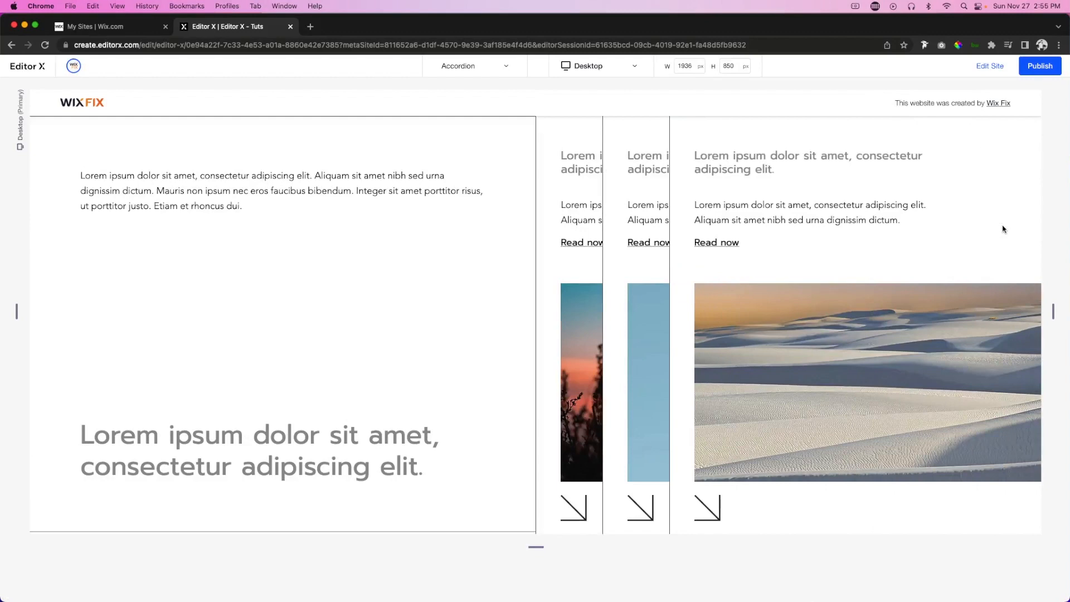
pyautogui.click(993, 67)
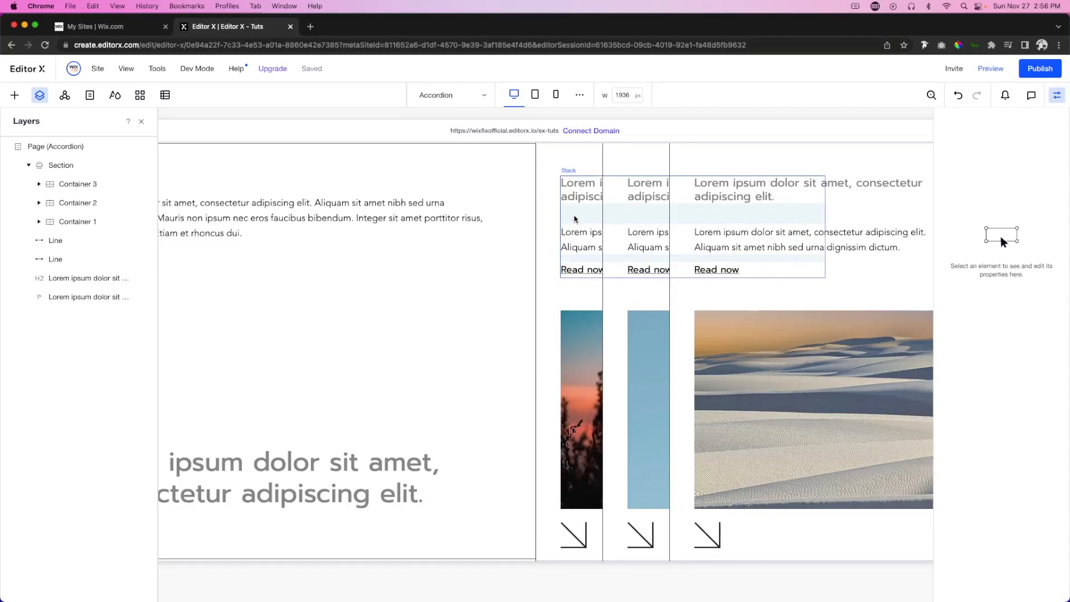
# Step: Add a custom effect named stack 3 to the text stack in Container 3
pyautogui.click(727, 218)
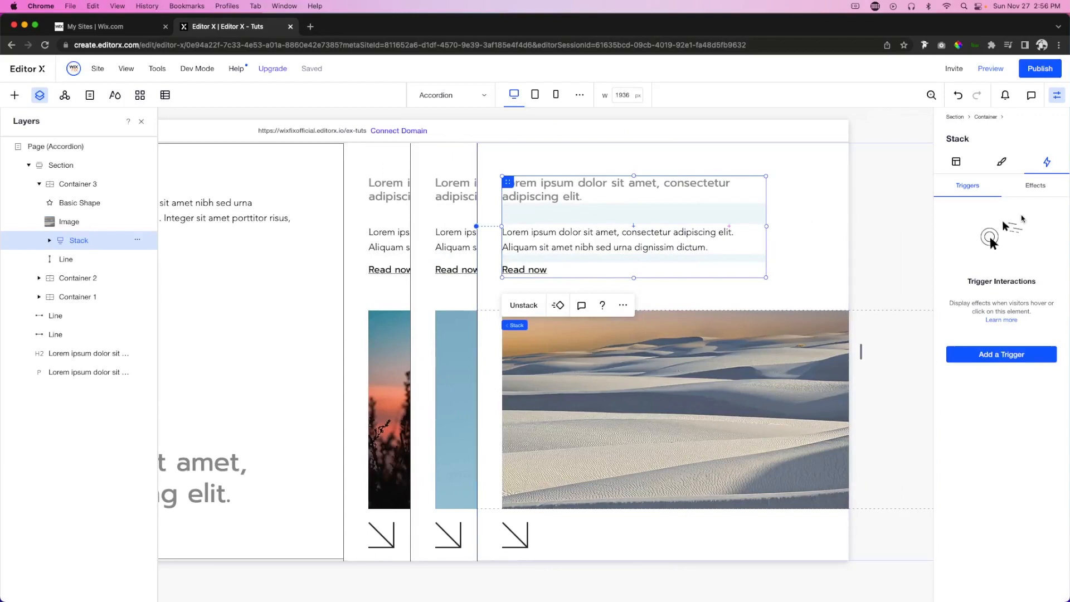
pyautogui.click(1031, 185)
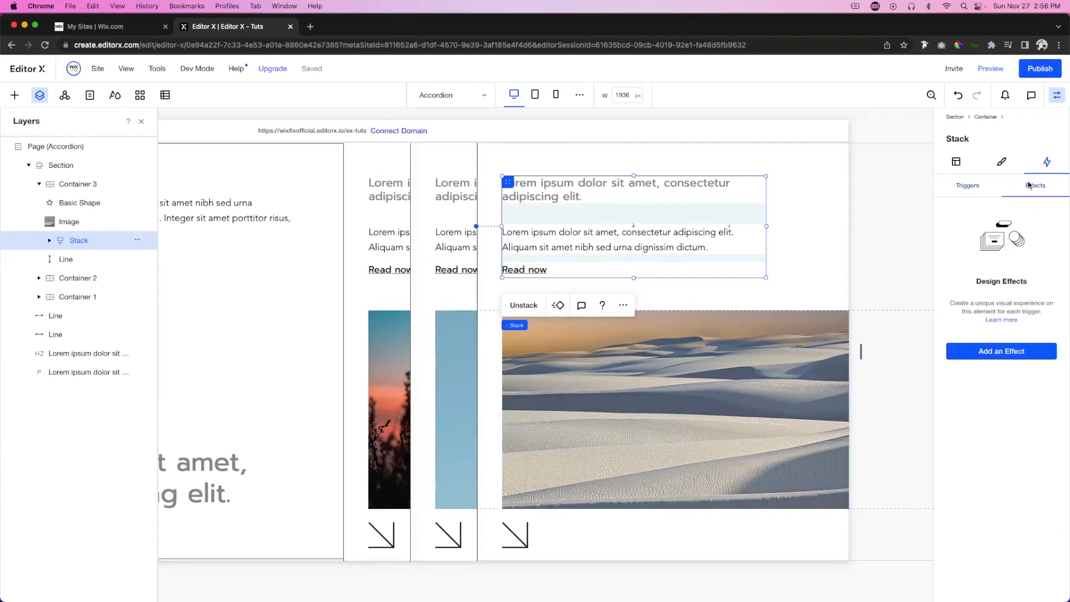
pyautogui.click(1006, 346)
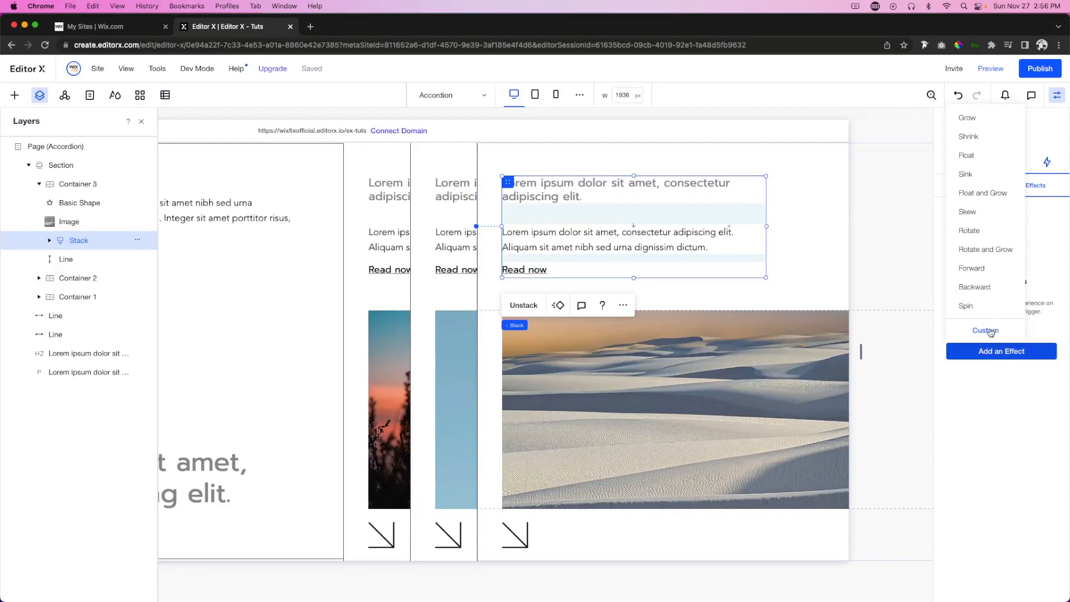
pyautogui.click(985, 330)
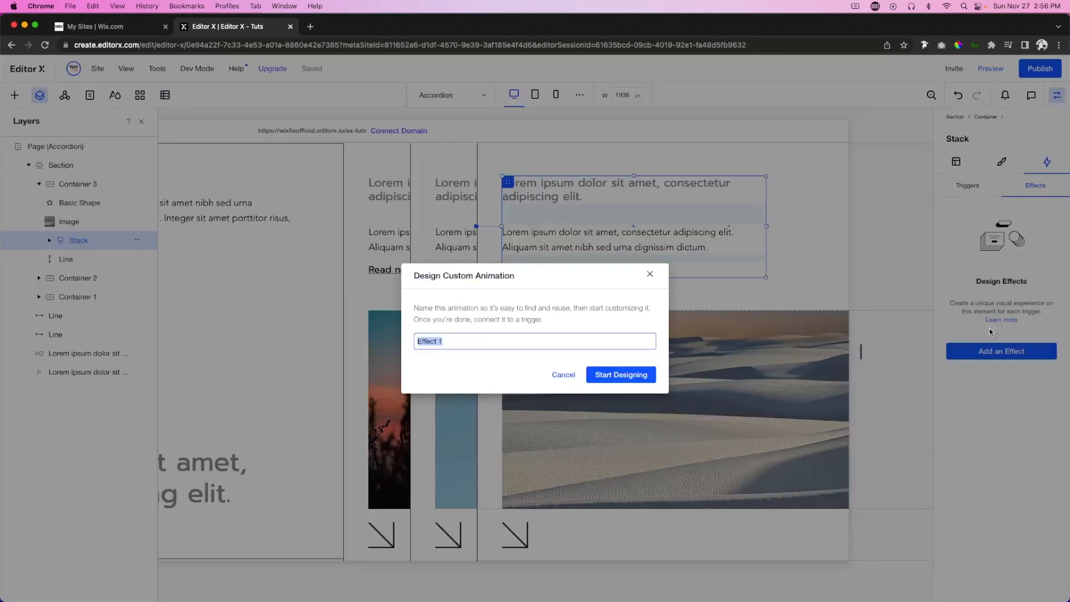
pyautogui.write('stack 3')
pyautogui.click(617, 376)
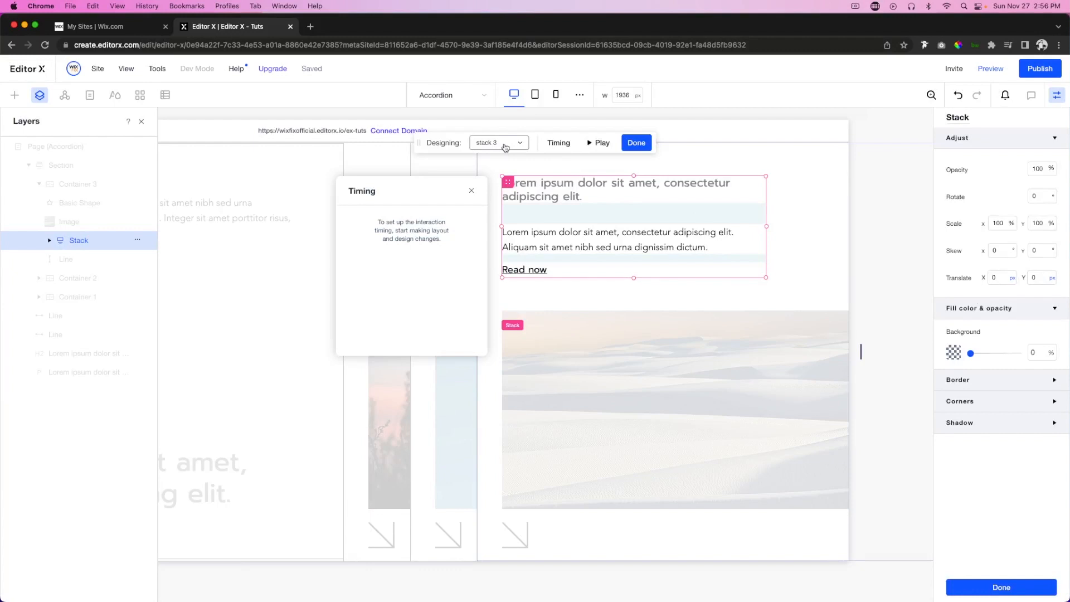
# Step: Set the initial state of Container 3's stack to an X translate of 100% and an opacity of 0%
pyautogui.click(506, 147)
pyautogui.click(495, 179)
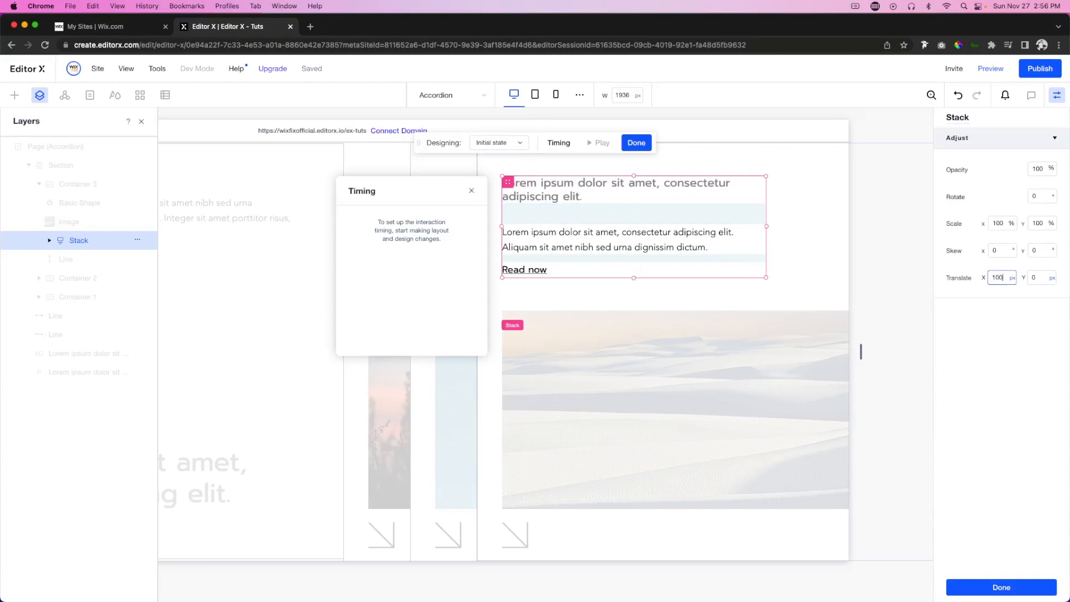
pyautogui.press('Return')
pyautogui.click(1035, 167)
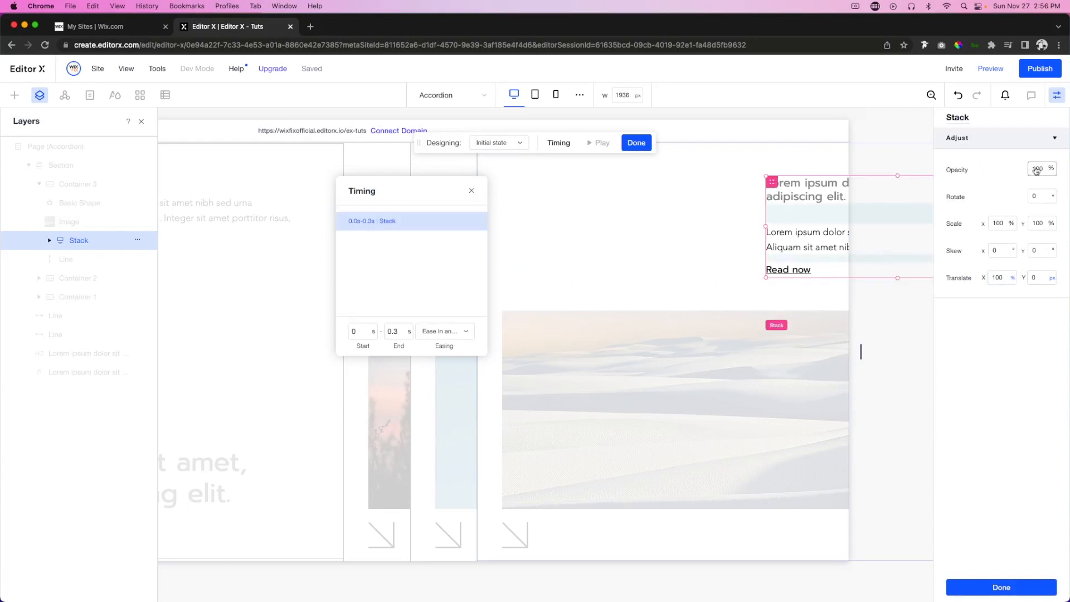
pyautogui.write('0')
pyautogui.press('Return')
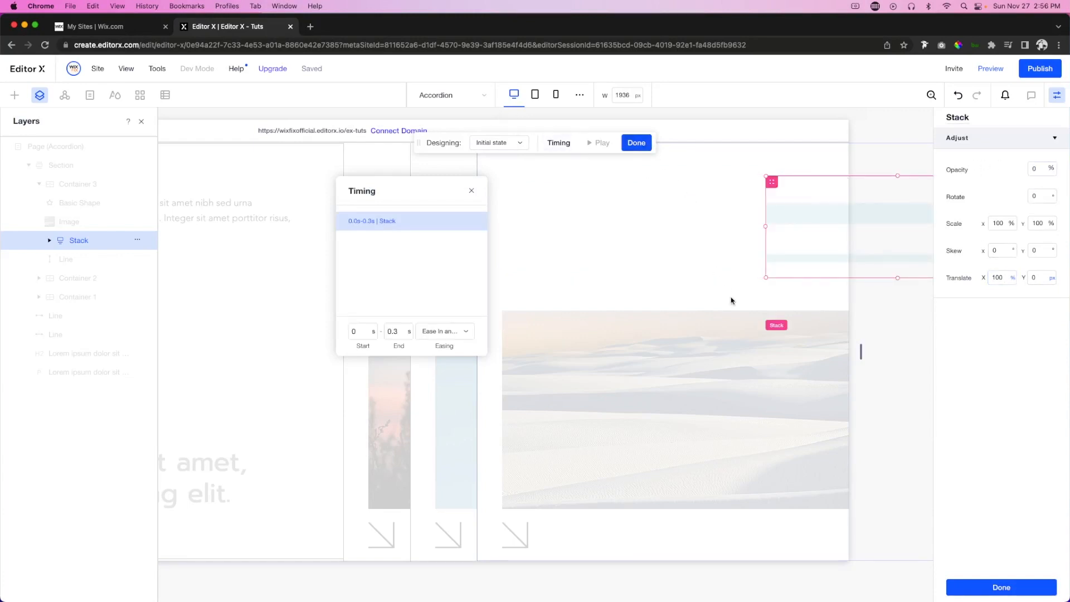
pyautogui.click(633, 143)
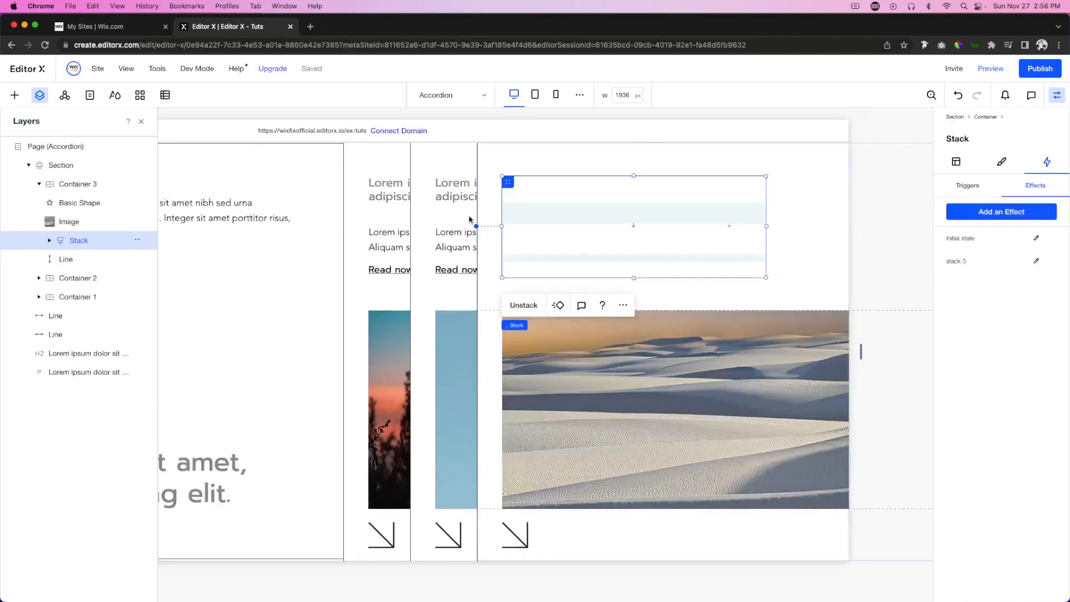
# Step: Add a custom effect named stack 2 to the text stack in Container 2
pyautogui.click(450, 214)
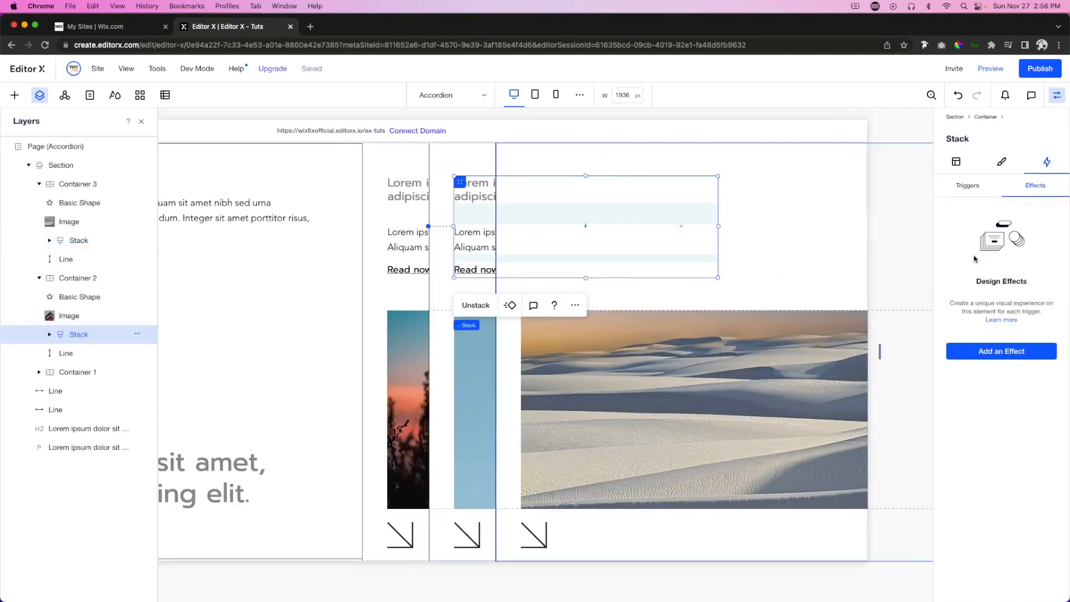
pyautogui.click(995, 353)
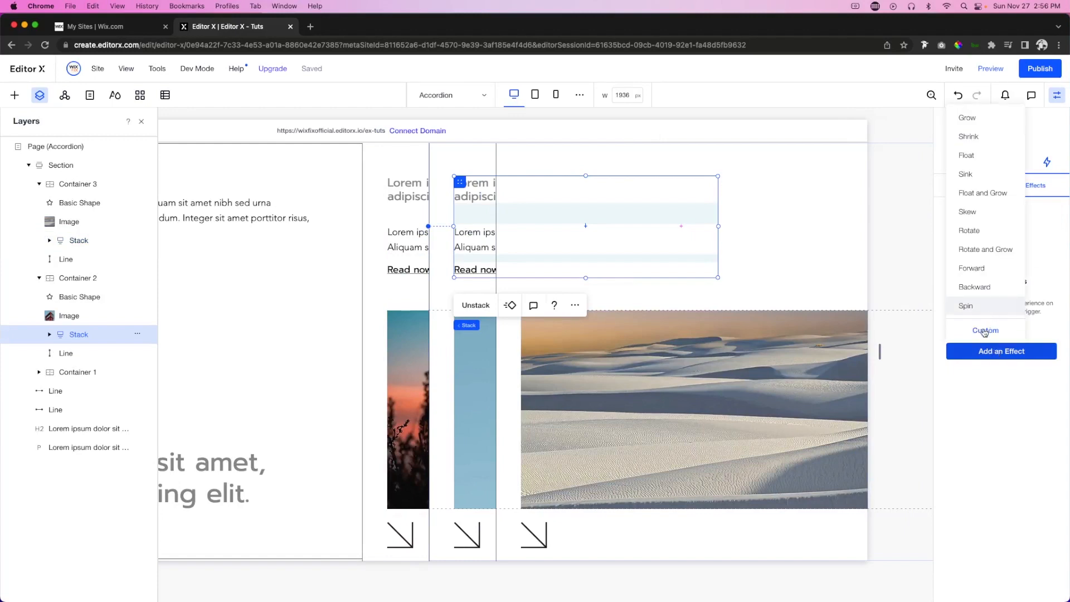
pyautogui.click(986, 331)
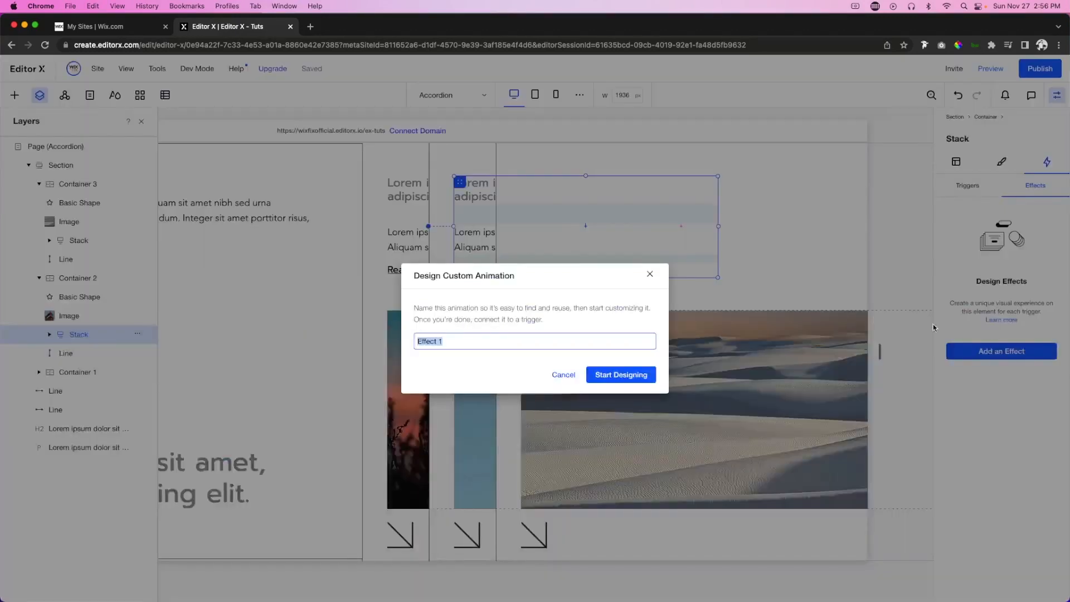
pyautogui.write('stack 2')
pyautogui.click(613, 373)
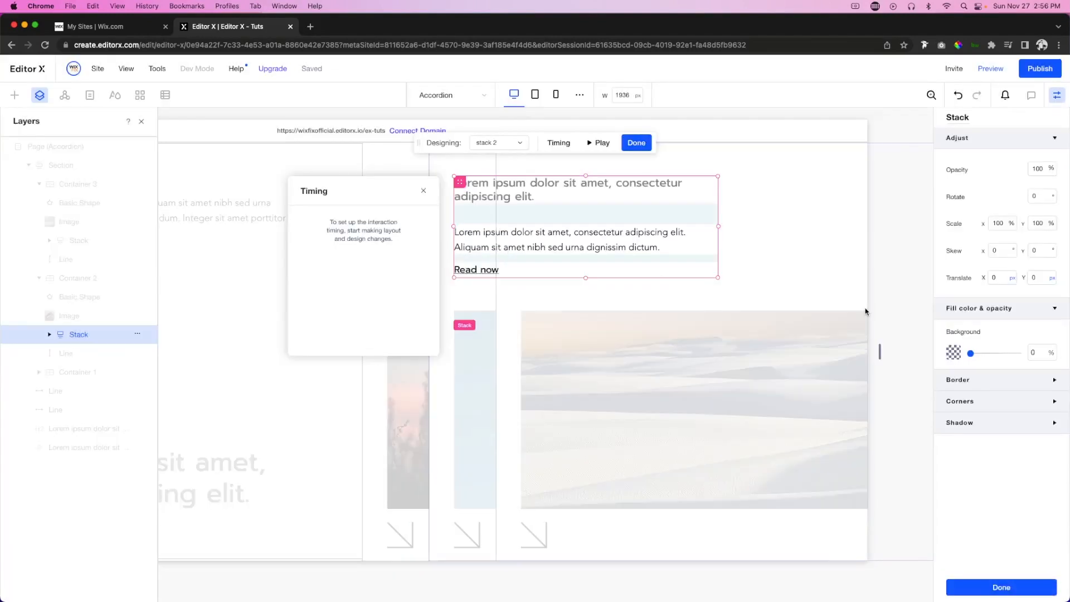
# Step: Set the initial state of Container 2's stack to an X translate of 100% and an opacity of 0%
pyautogui.click(493, 144)
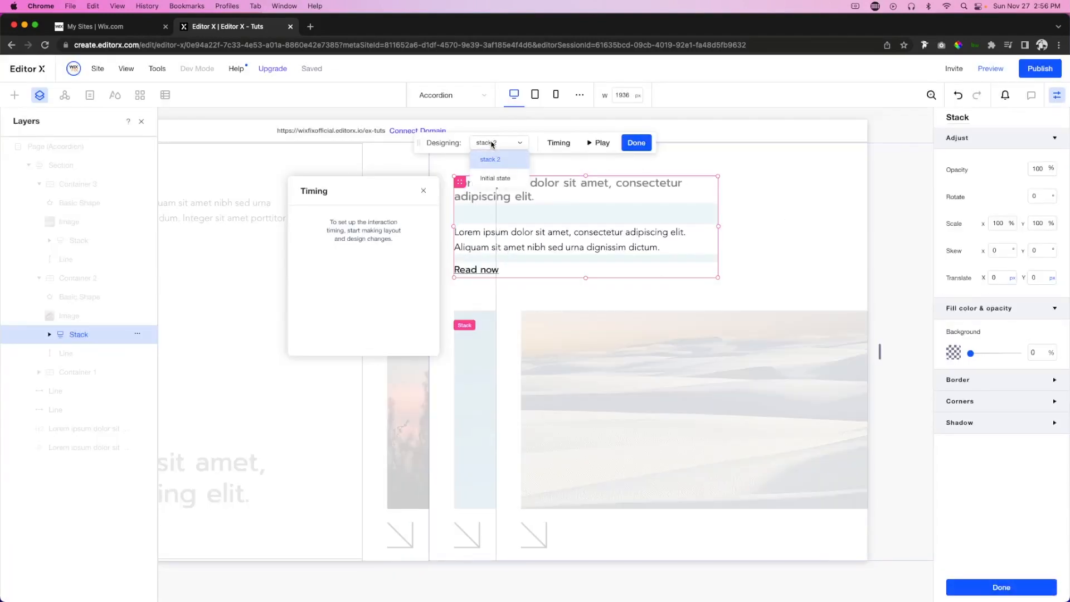
pyautogui.click(495, 178)
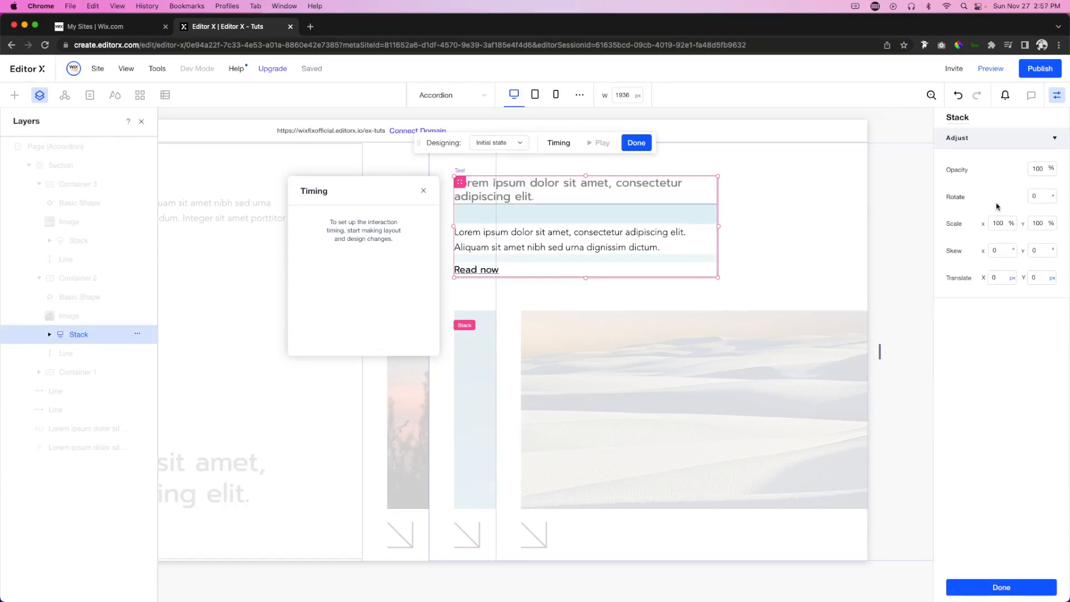
pyautogui.click(999, 276)
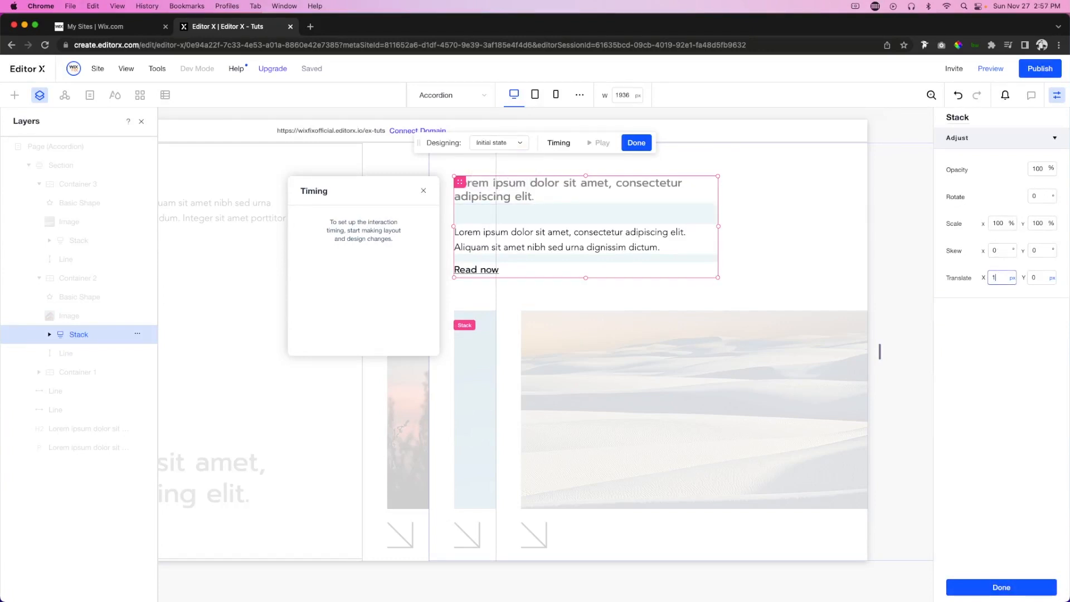
pyautogui.write('100%')
pyautogui.press('Return')
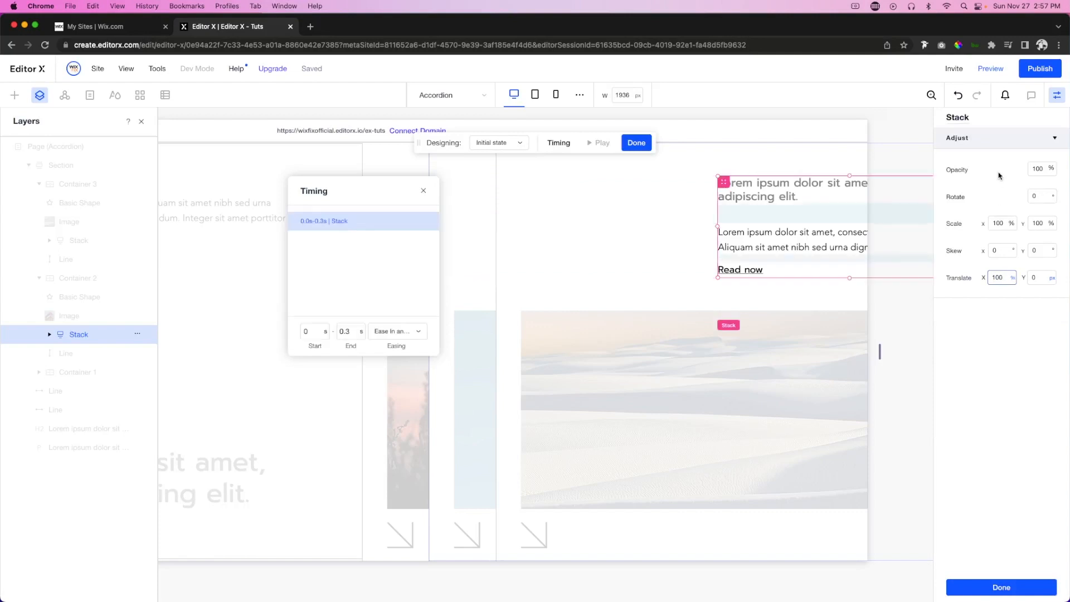
pyautogui.click(1039, 169)
pyautogui.write('0')
pyautogui.press('Return')
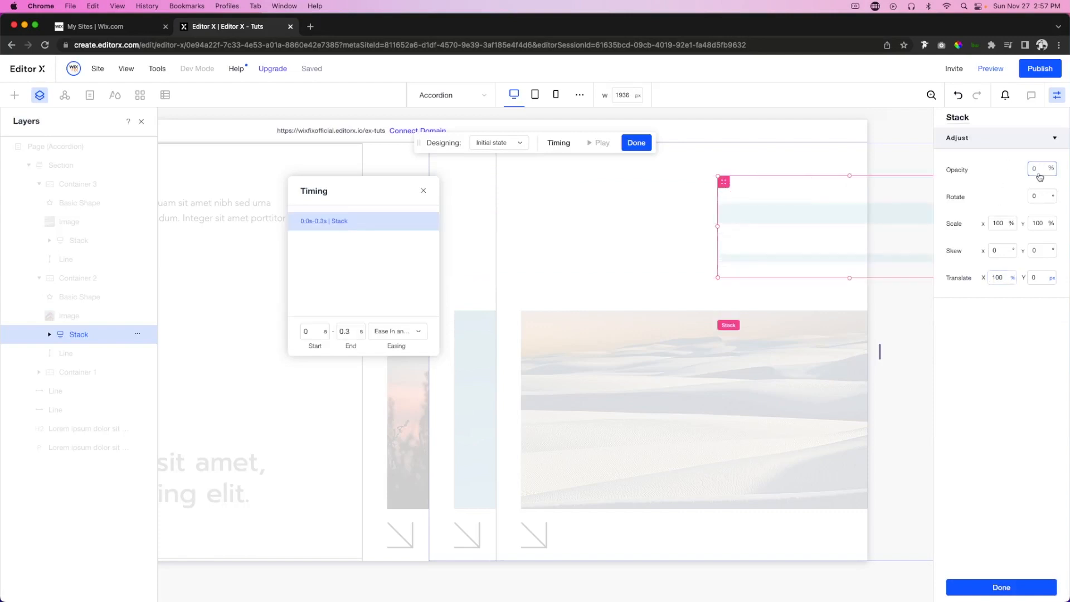
pyautogui.click(1001, 587)
# Step: Add a hover interaction to Container 3 that applies the stack 3 effect to its text stack, and preview the page
pyautogui.click(593, 282)
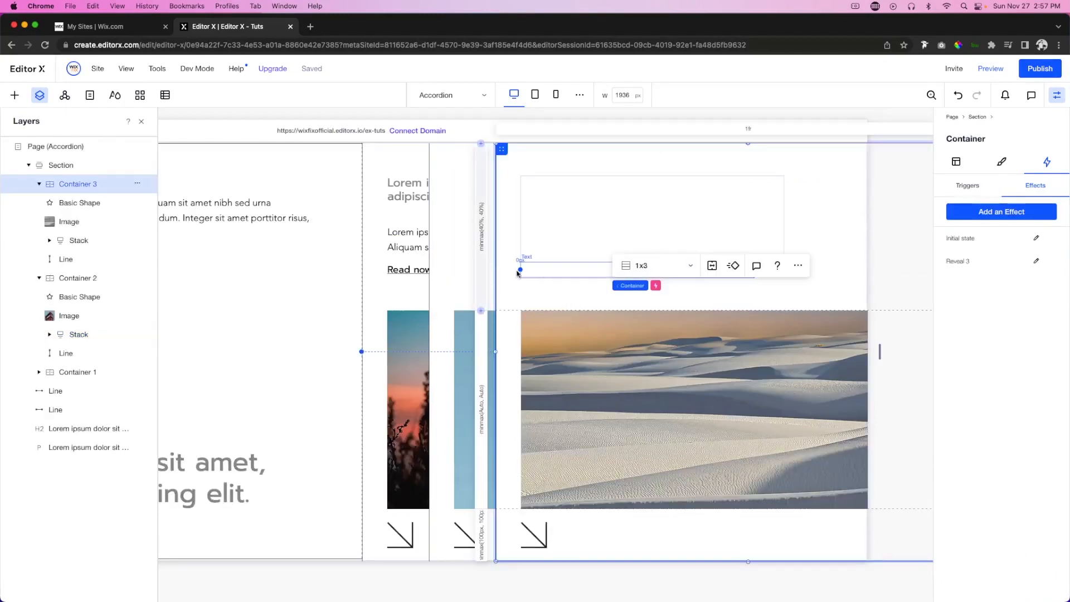
pyautogui.click(963, 189)
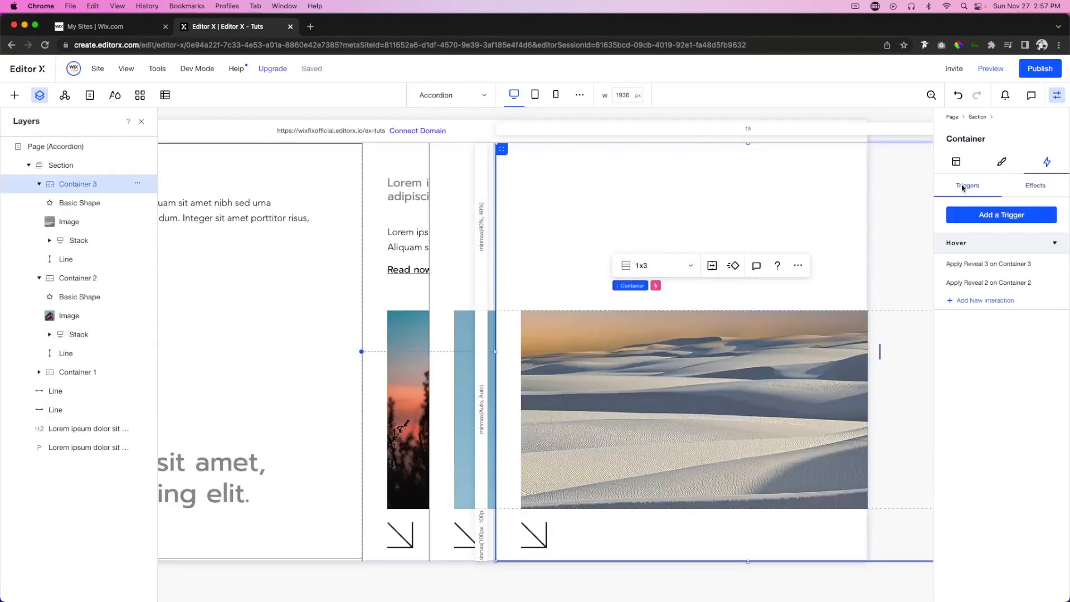
pyautogui.click(968, 302)
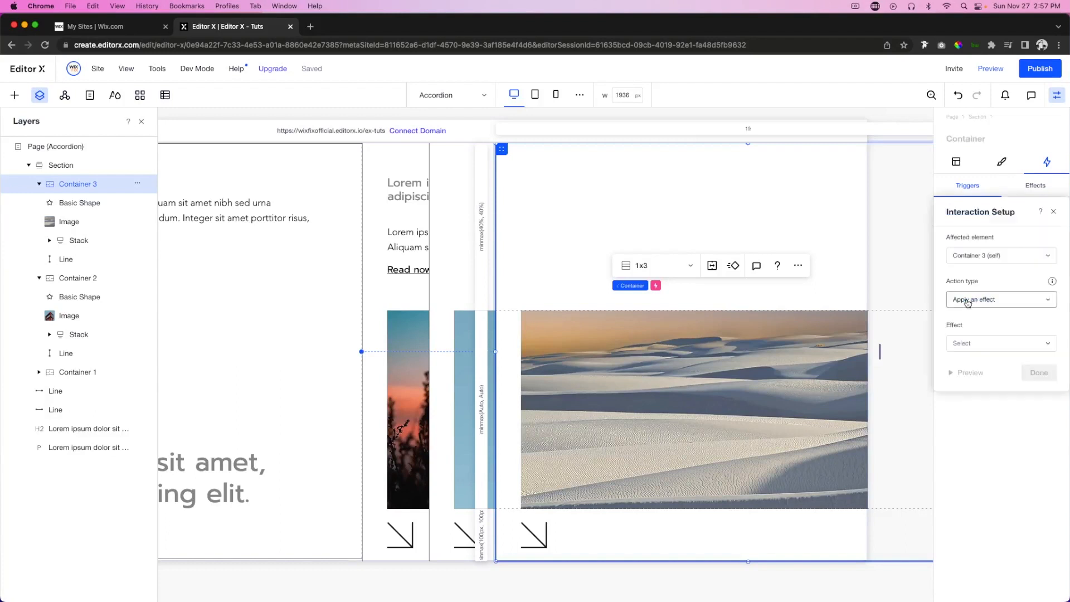
pyautogui.click(982, 259)
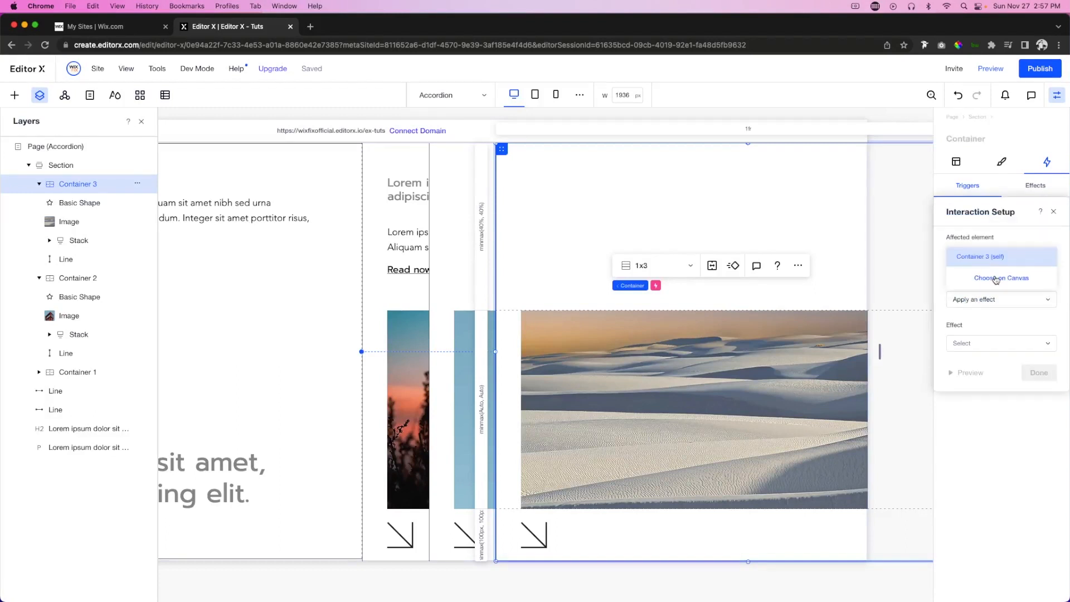
pyautogui.click(995, 278)
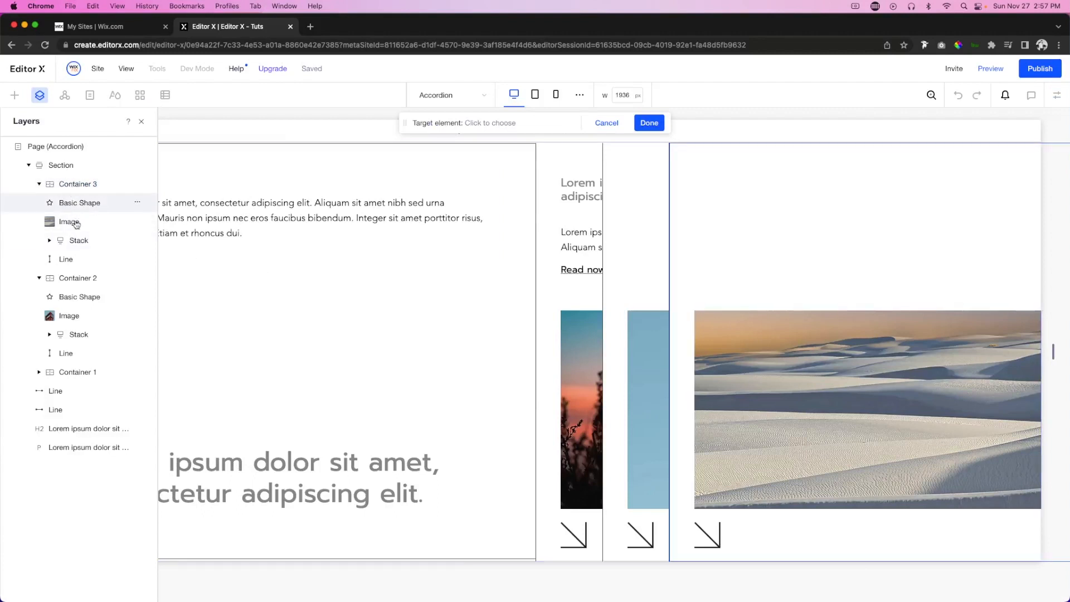
pyautogui.click(76, 242)
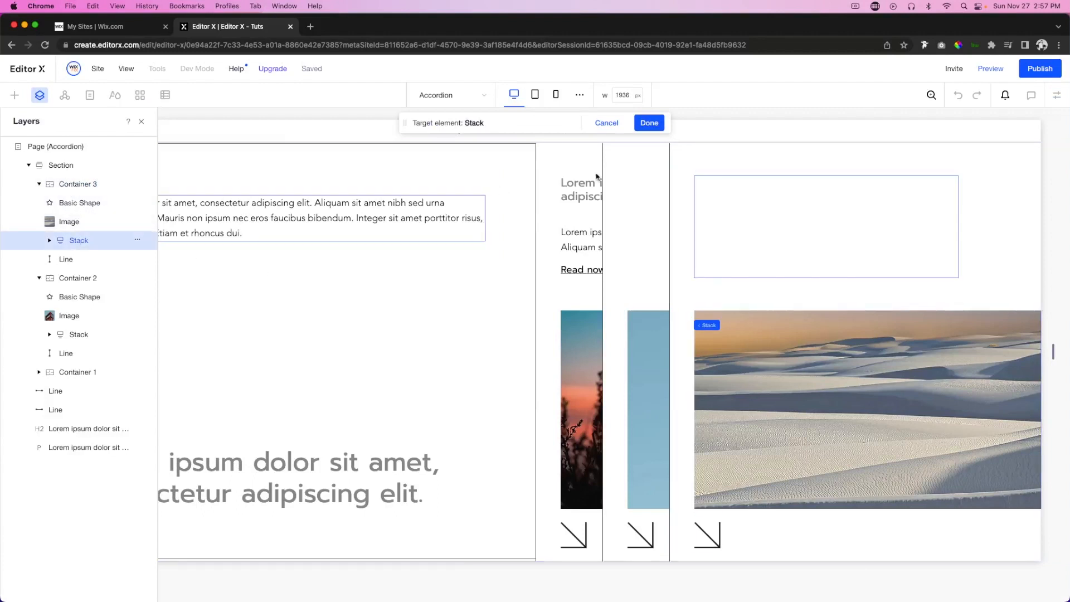
pyautogui.click(649, 123)
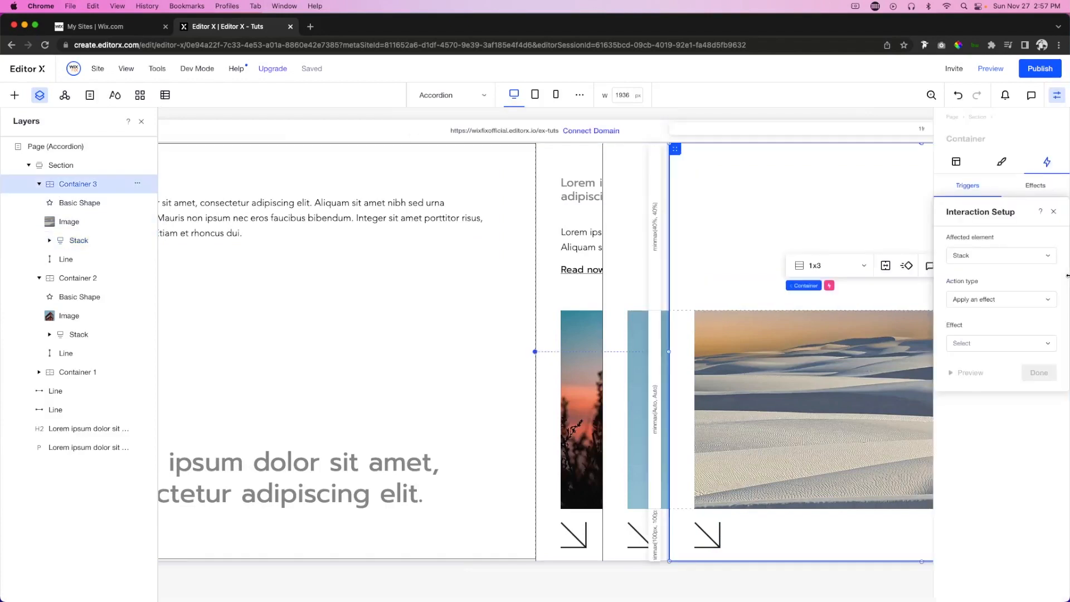
pyautogui.click(973, 344)
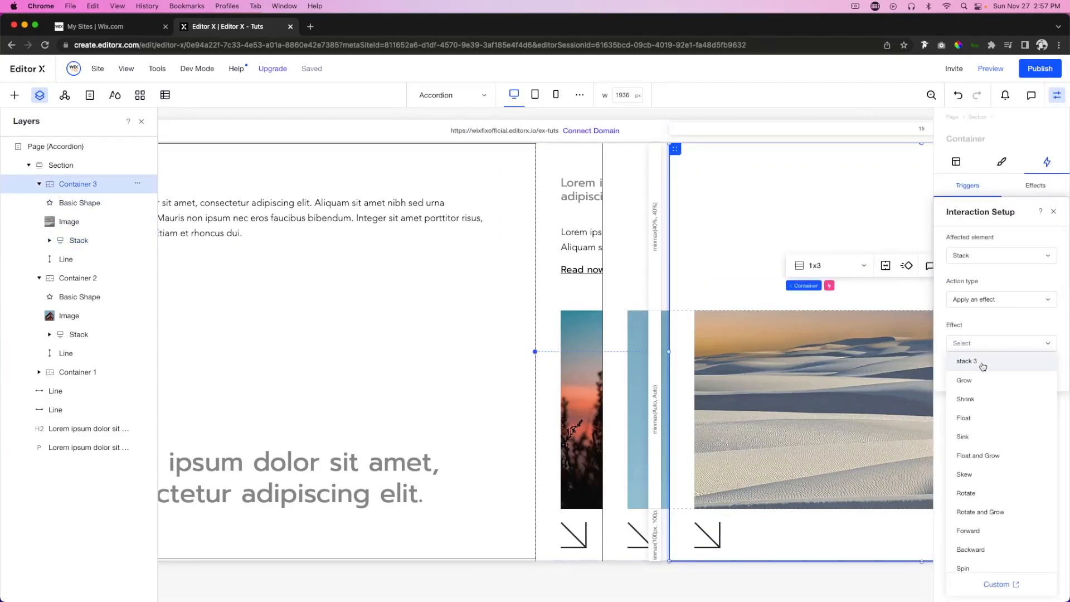
pyautogui.click(983, 362)
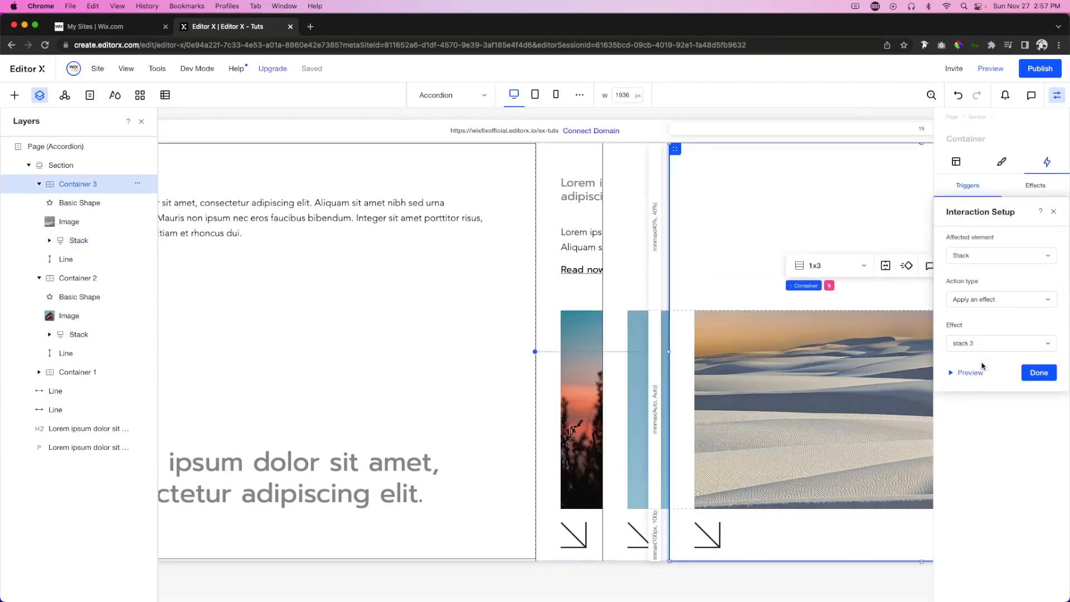
pyautogui.click(1040, 378)
pyautogui.click(997, 69)
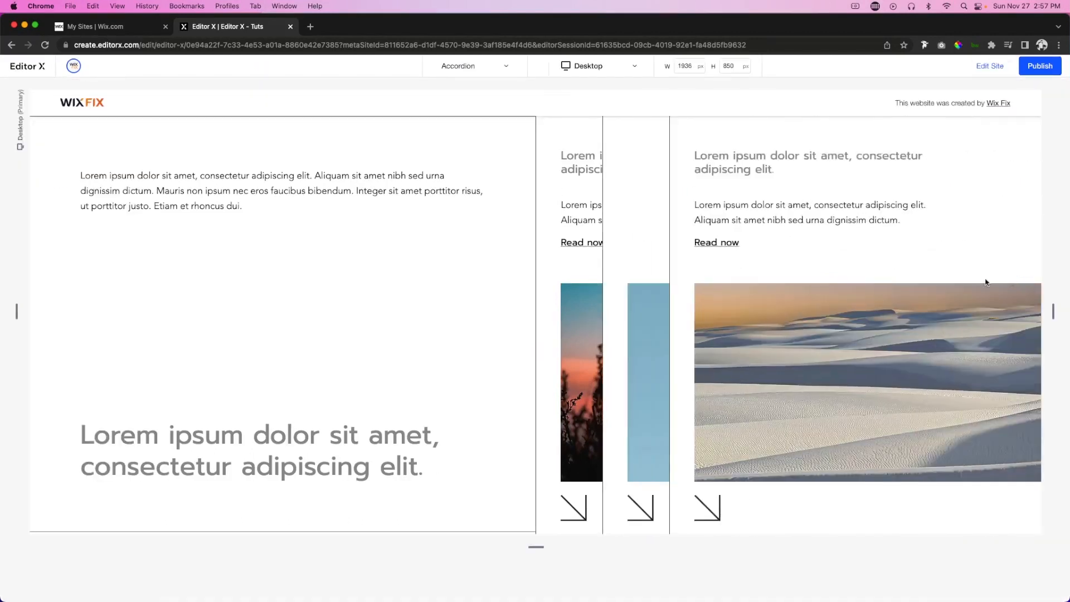
pyautogui.click(982, 67)
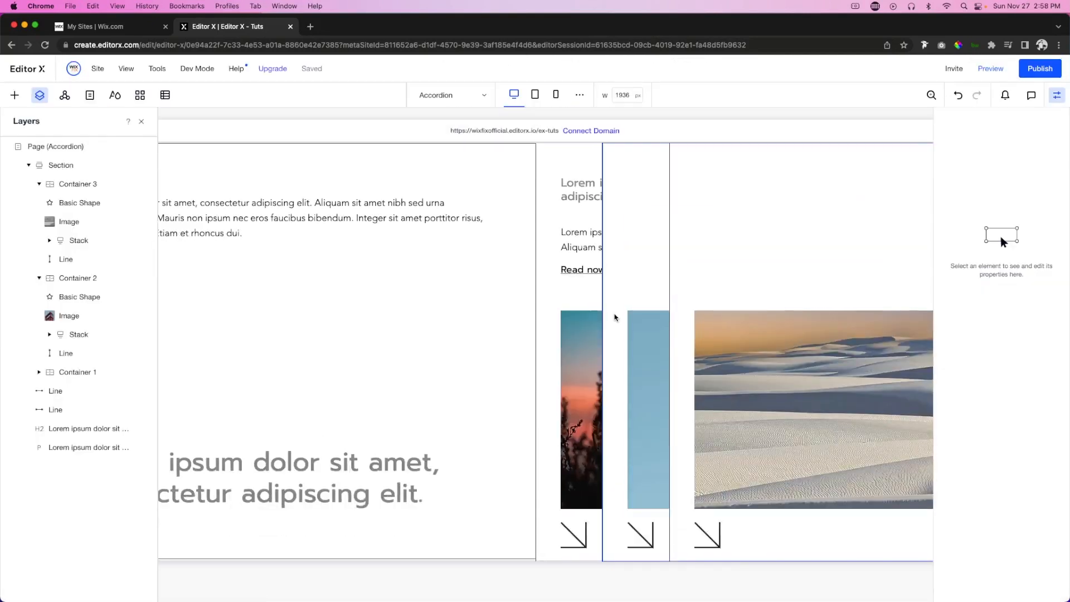
# Step: Add a hover interaction to Container 2 that applies the stack 2 effect to the text stack inside Container 2
pyautogui.click(615, 317)
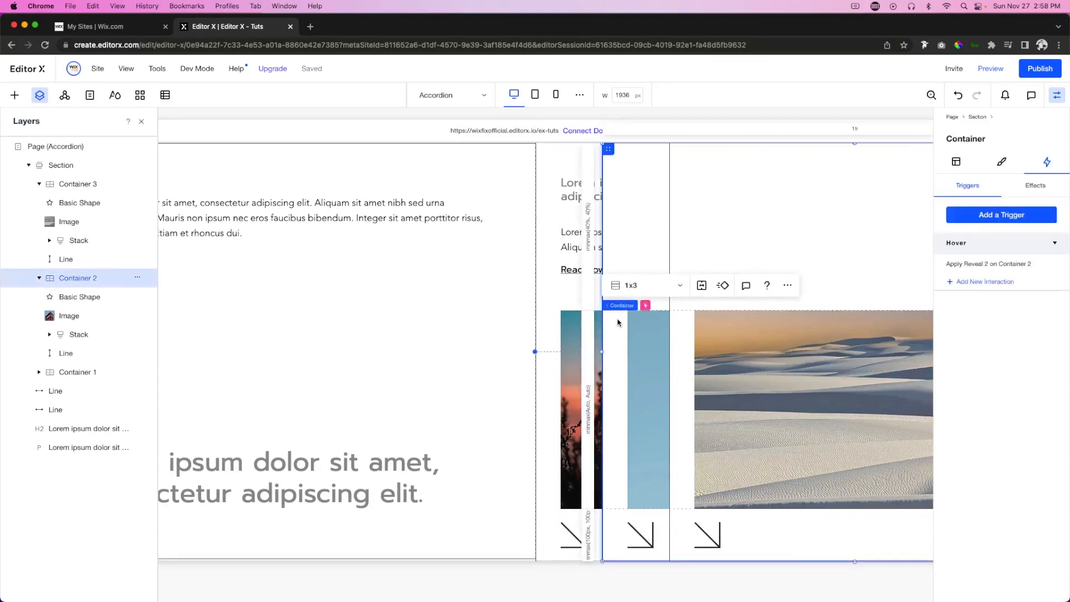
pyautogui.click(982, 283)
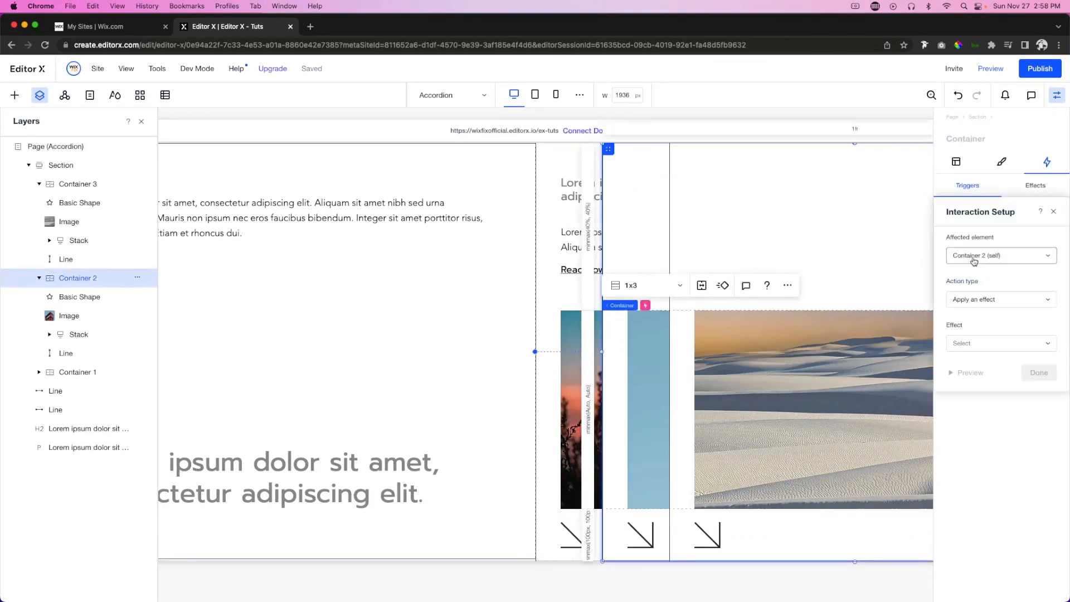
pyautogui.click(977, 260)
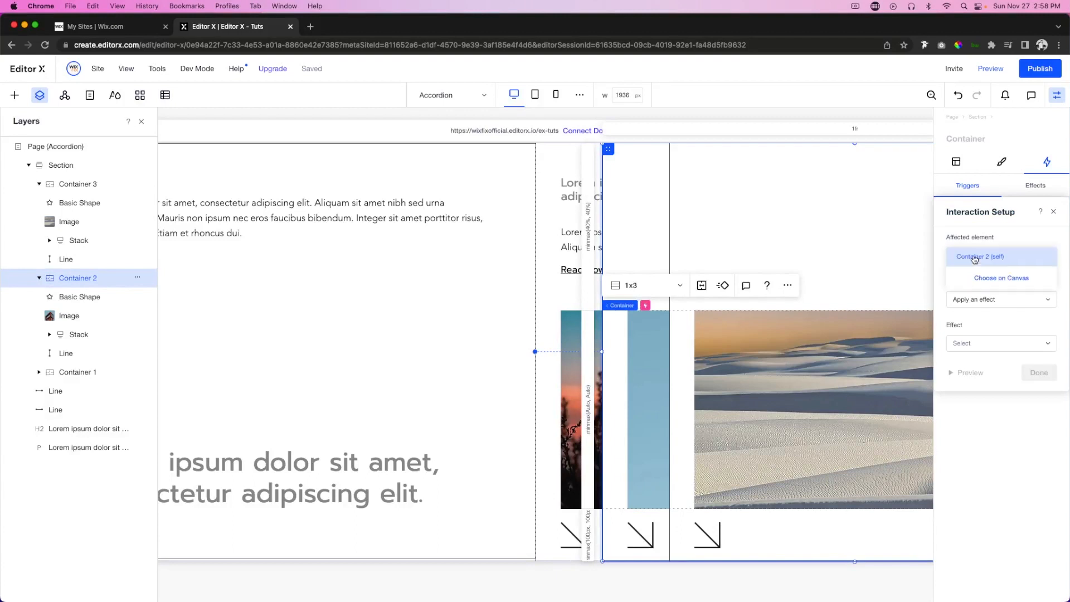
pyautogui.click(995, 280)
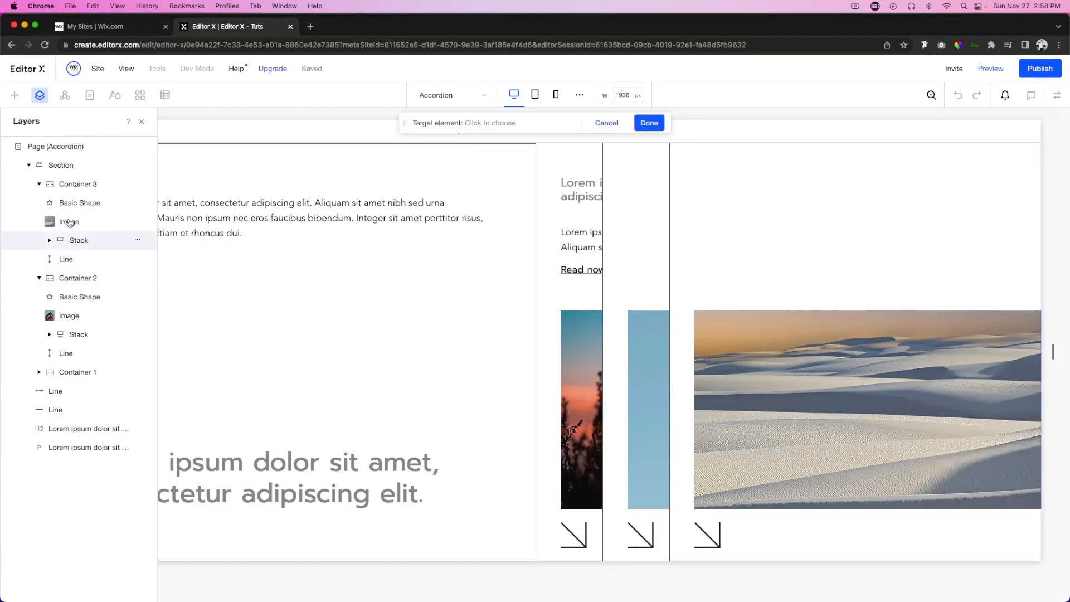
pyautogui.click(74, 336)
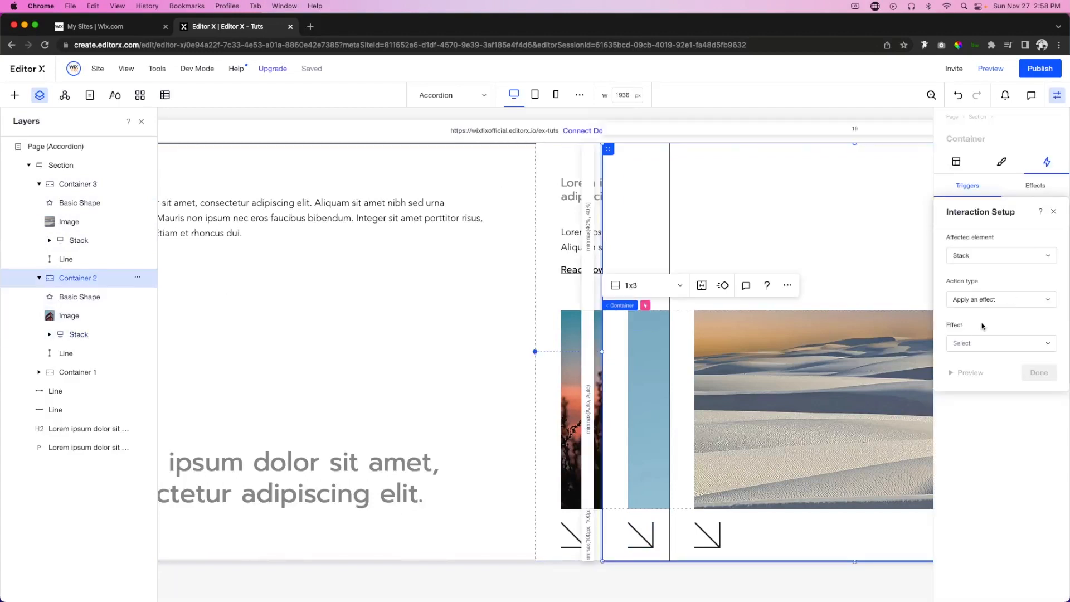
pyautogui.click(975, 339)
pyautogui.click(974, 359)
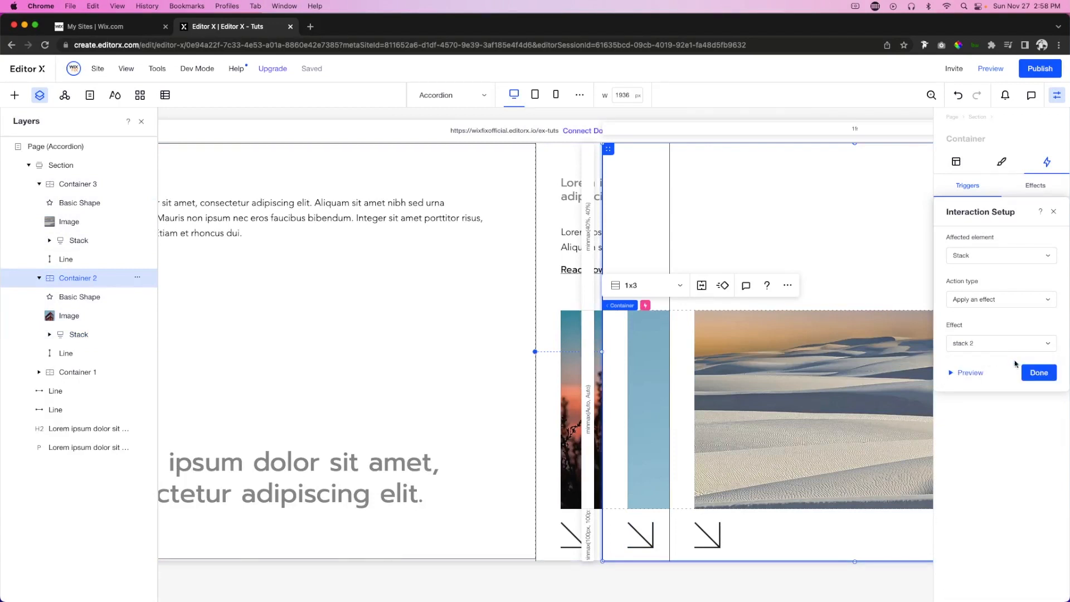
pyautogui.click(1038, 372)
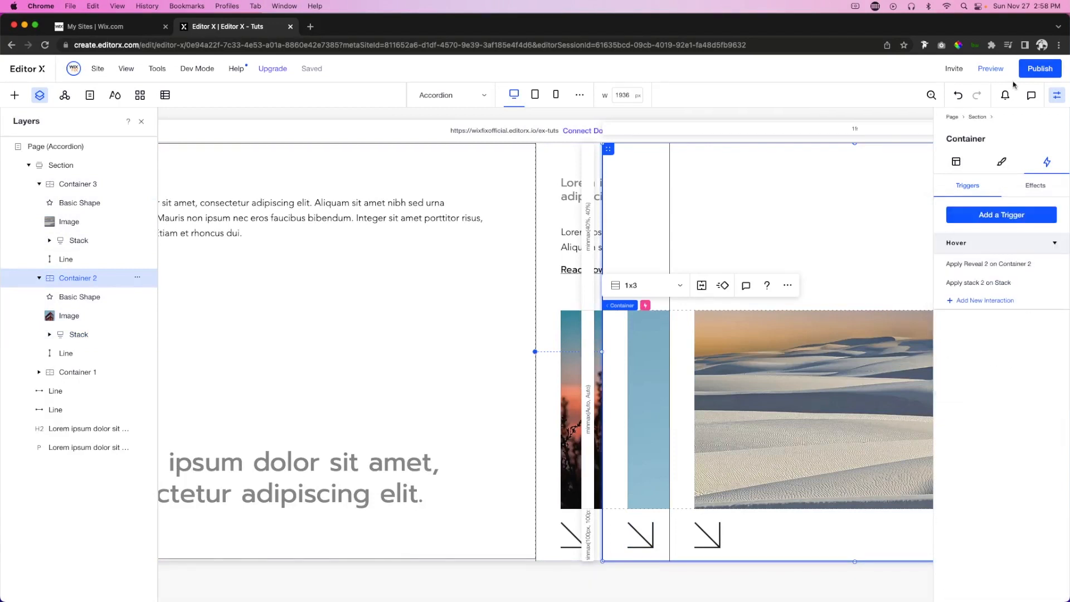
# Step: Preview the page and test the hover animations of Container 2 and Container 3
pyautogui.click(990, 68)
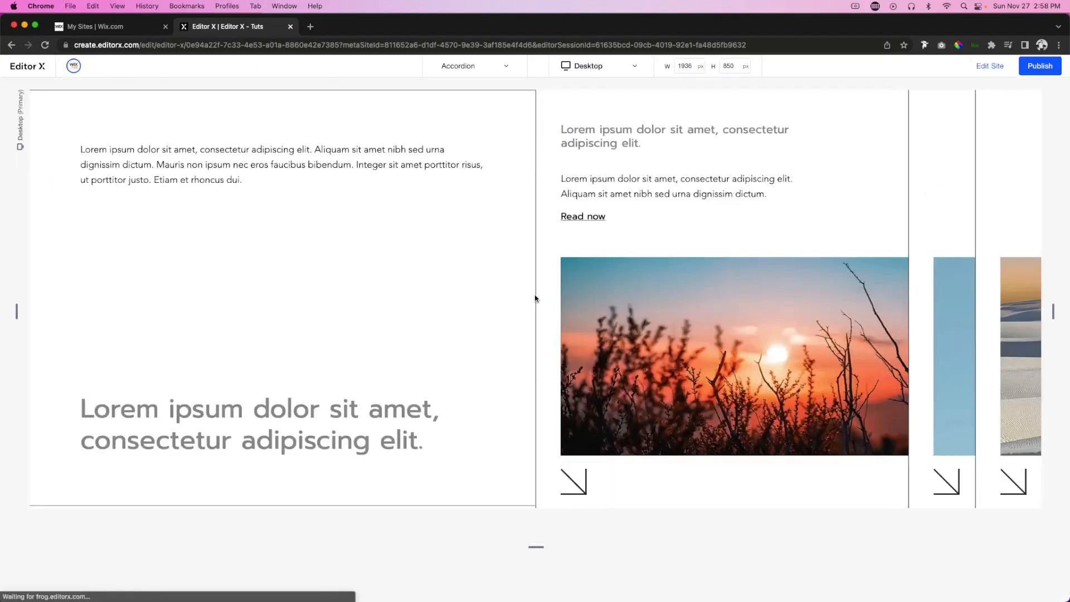
pyautogui.moveTo(947, 258)
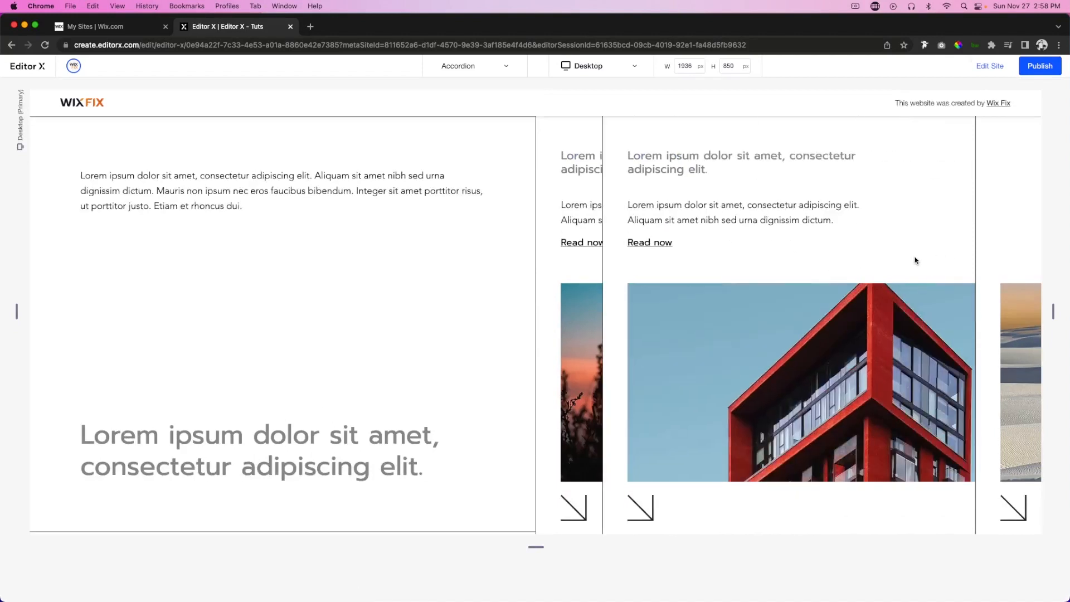
pyautogui.moveTo(979, 259)
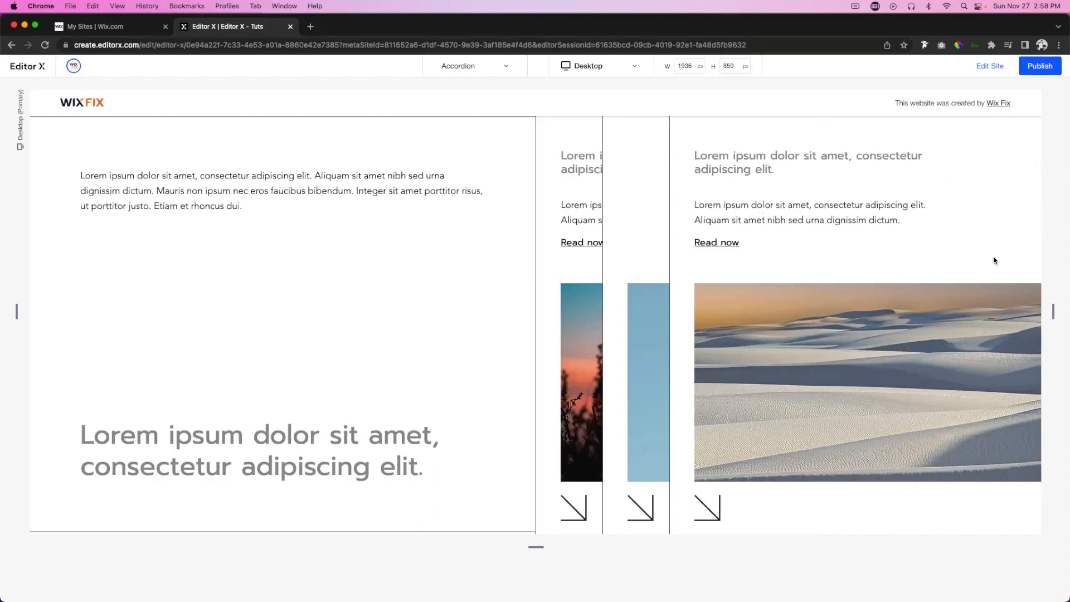
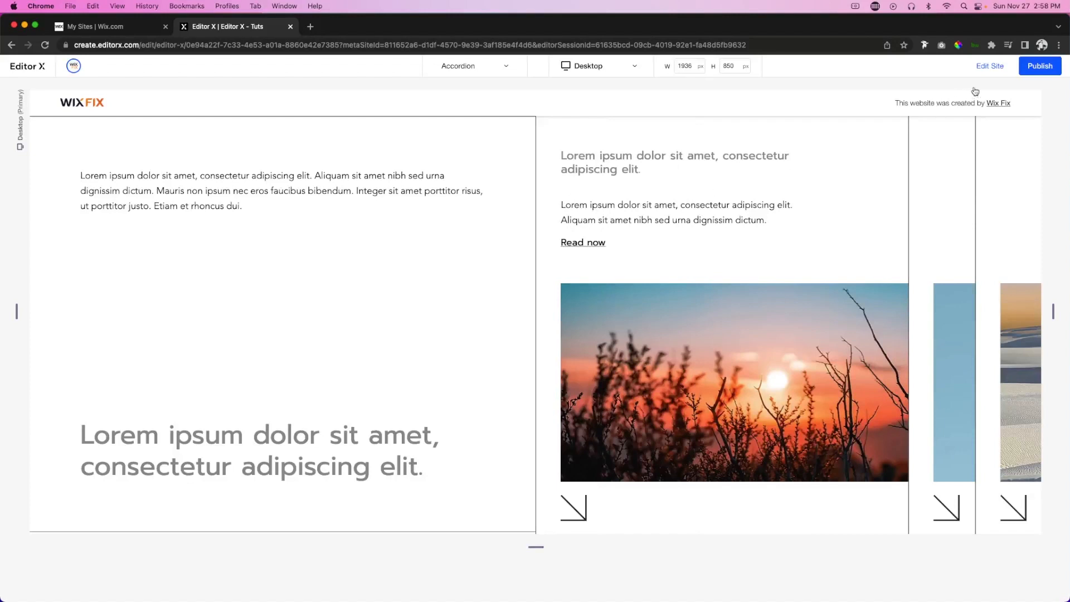
pyautogui.click(984, 68)
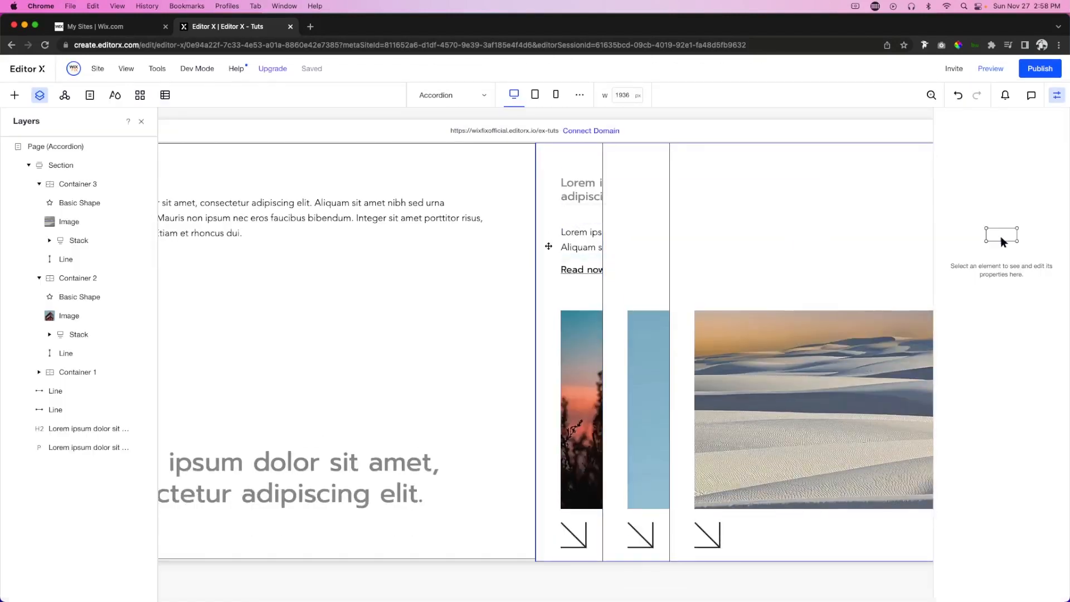
# Step: Add a custom effect named stack 1 to the text stack in Container 1
pyautogui.click(573, 216)
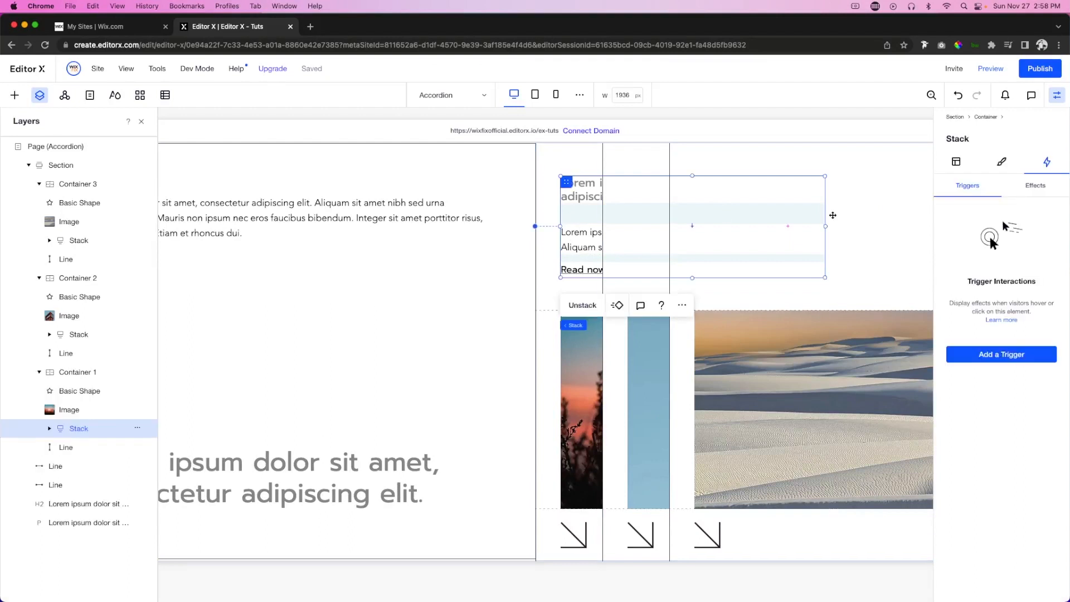
pyautogui.click(1036, 186)
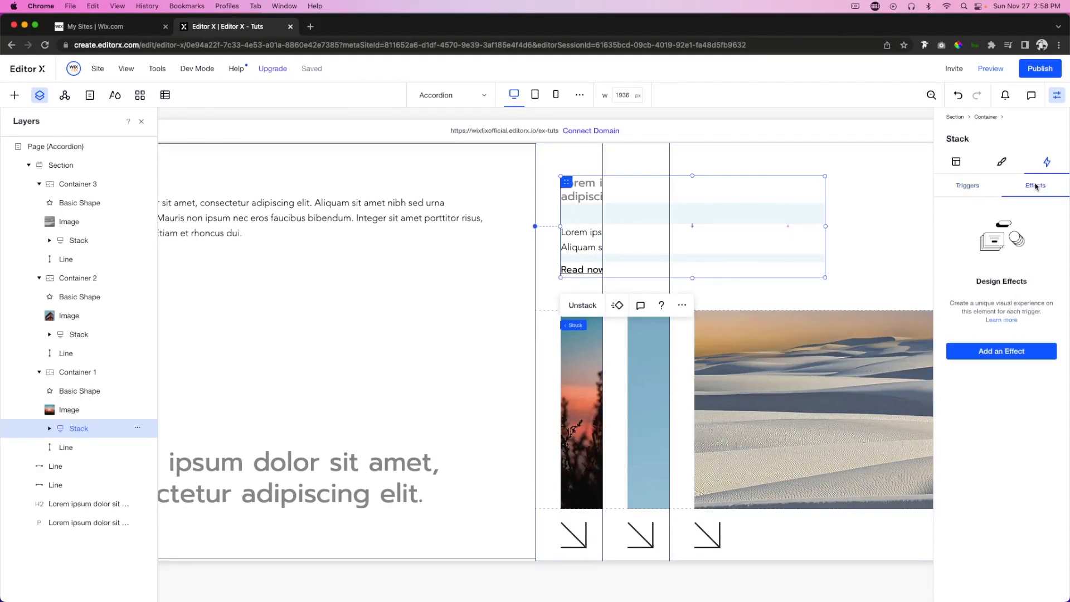
pyautogui.click(982, 352)
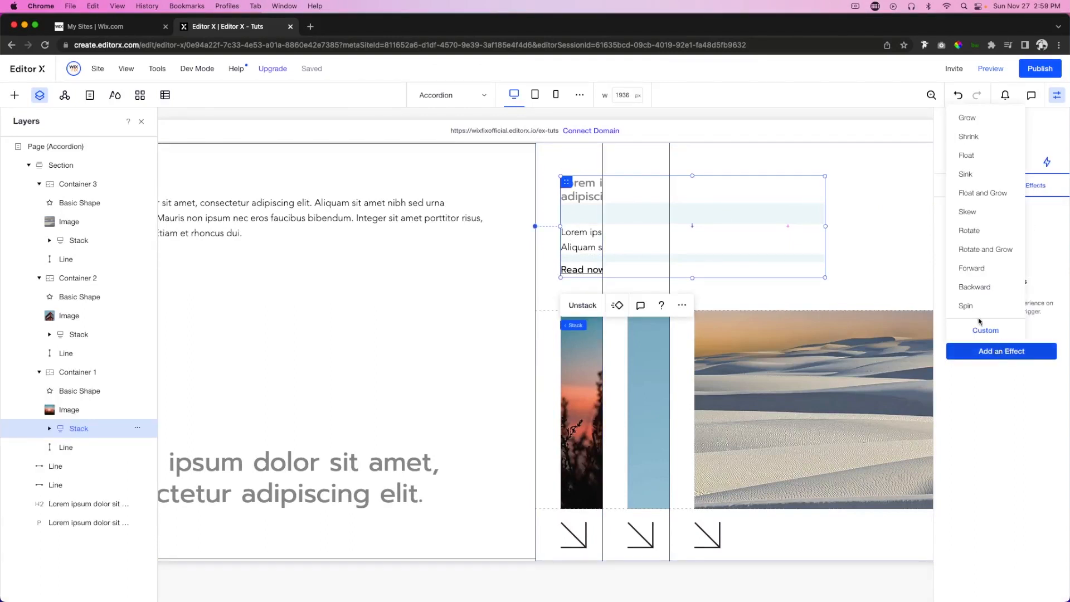
pyautogui.click(986, 330)
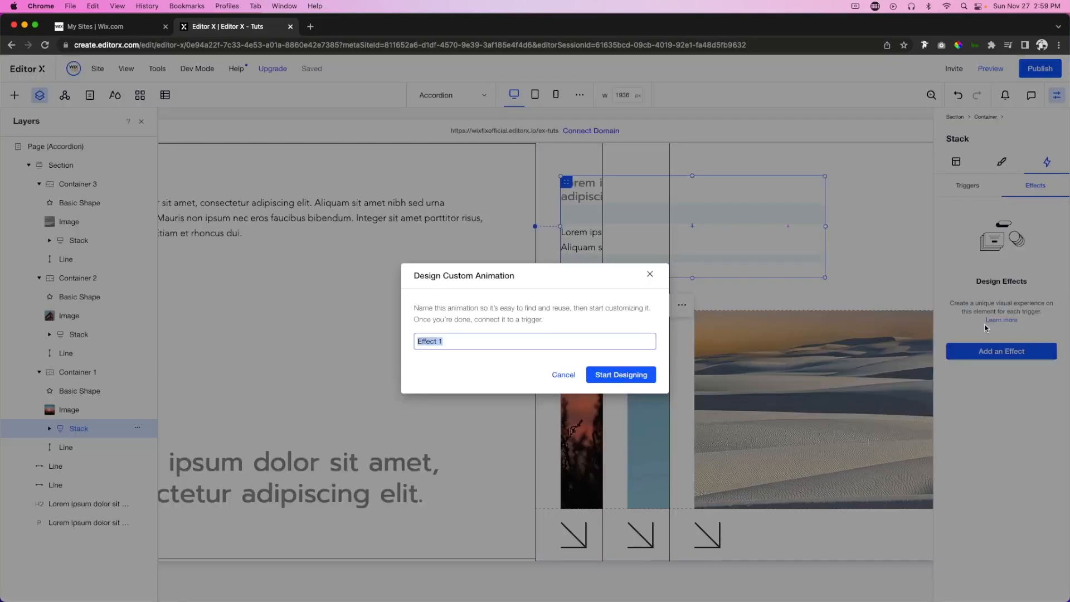
pyautogui.write('stack')
pyautogui.click(646, 379)
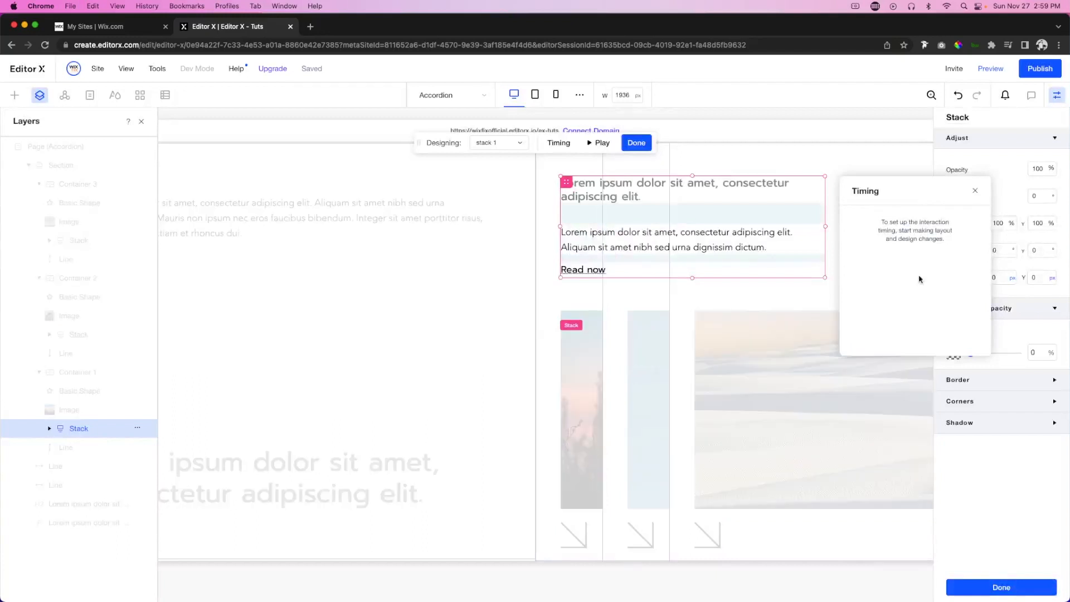
# Step: Set the stack 1 effect state of Container 1's text stack to an X translate of 100% and an opacity of 0%
pyautogui.click(498, 143)
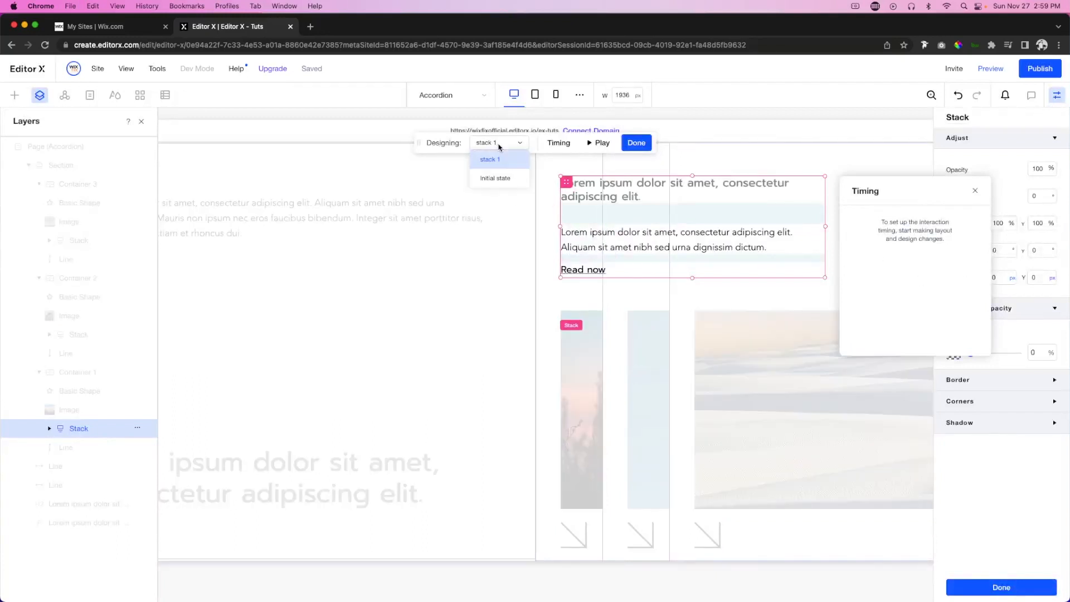
pyautogui.click(507, 176)
pyautogui.click(515, 144)
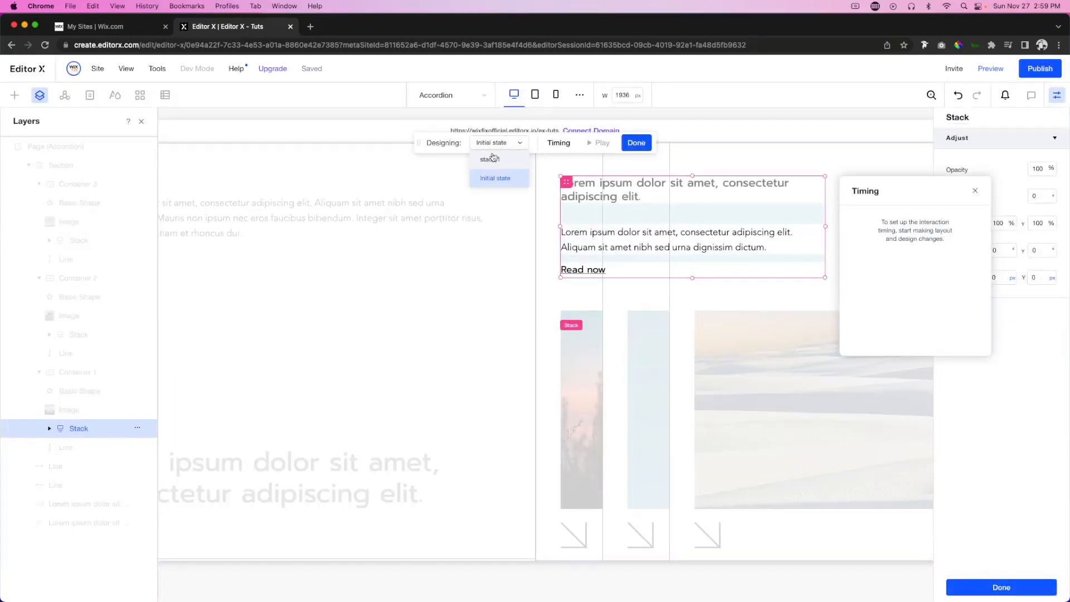
pyautogui.click(489, 160)
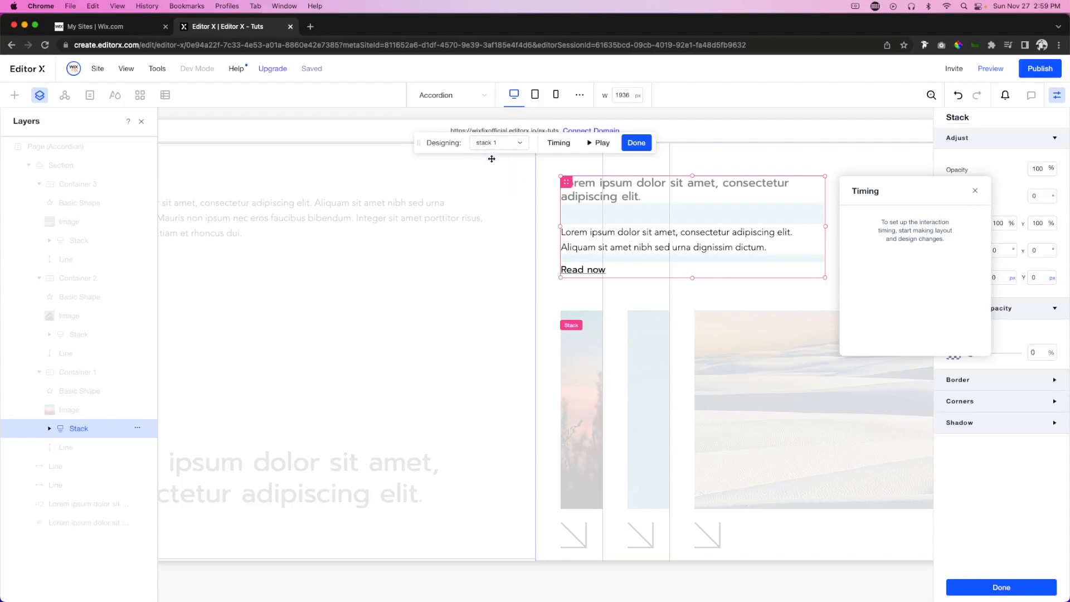
pyautogui.click(1003, 280)
pyautogui.write('100%')
pyautogui.press('Return')
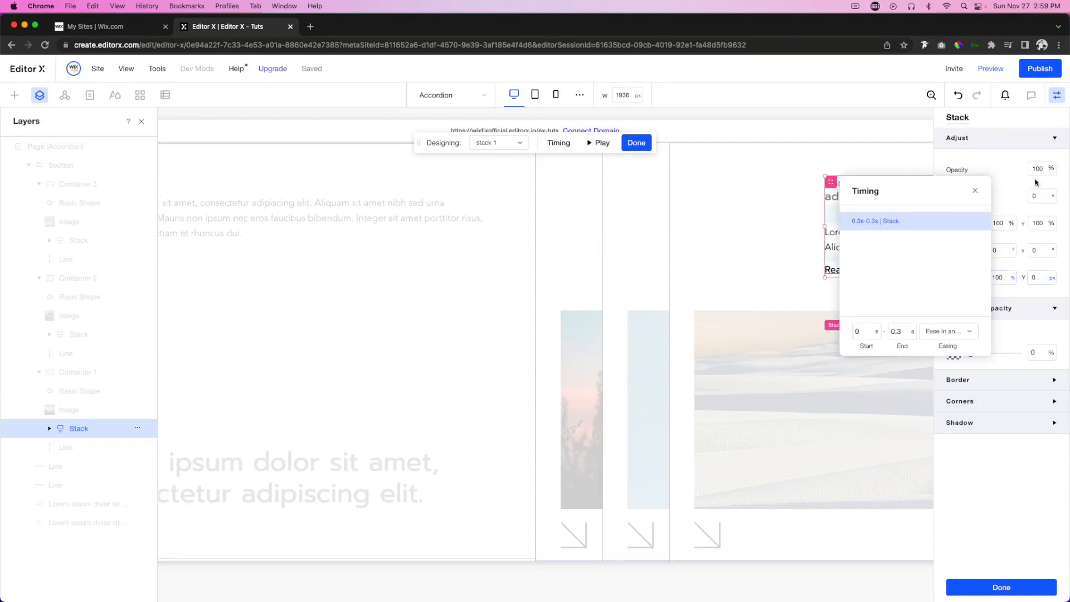
pyautogui.click(1038, 169)
pyautogui.write('0')
pyautogui.press('Return')
pyautogui.click(1001, 587)
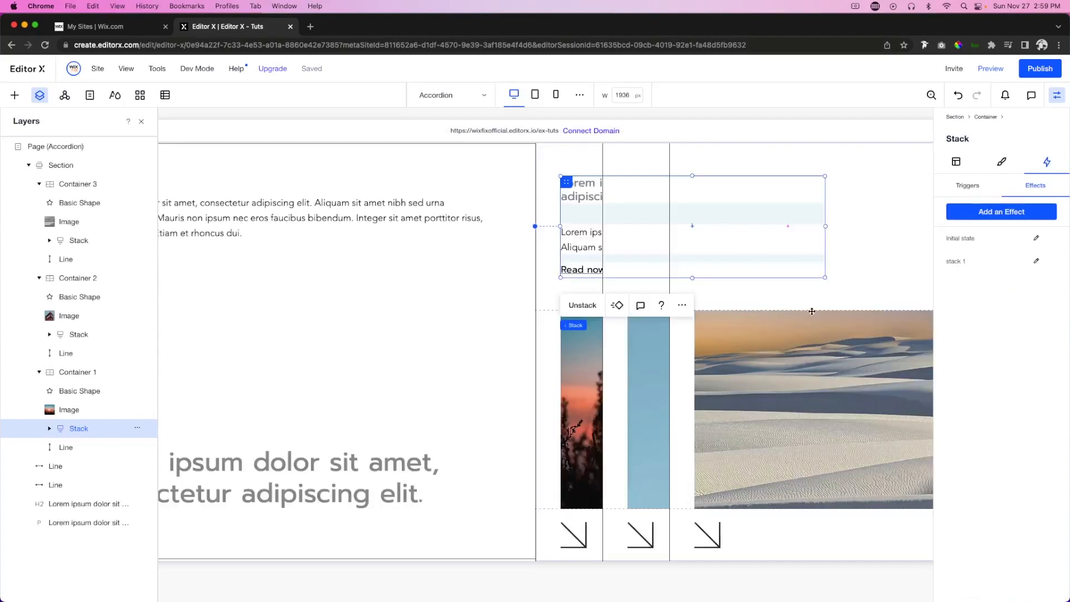
# Step: Add a hover interaction to Container 3 that applies the stack 1 effect to the text stack inside Container 1
pyautogui.click(692, 290)
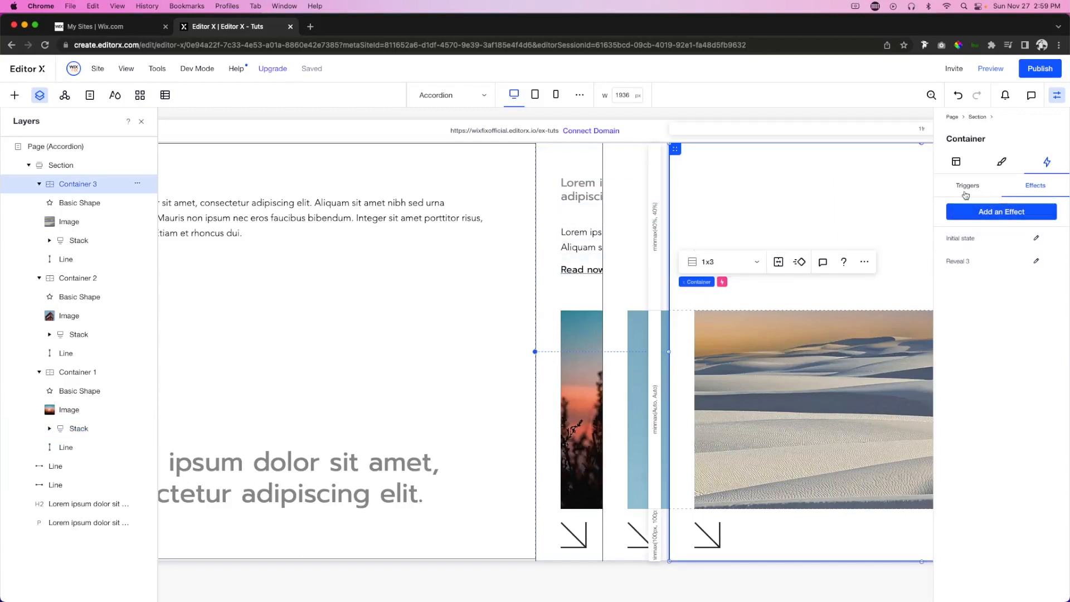
pyautogui.click(966, 190)
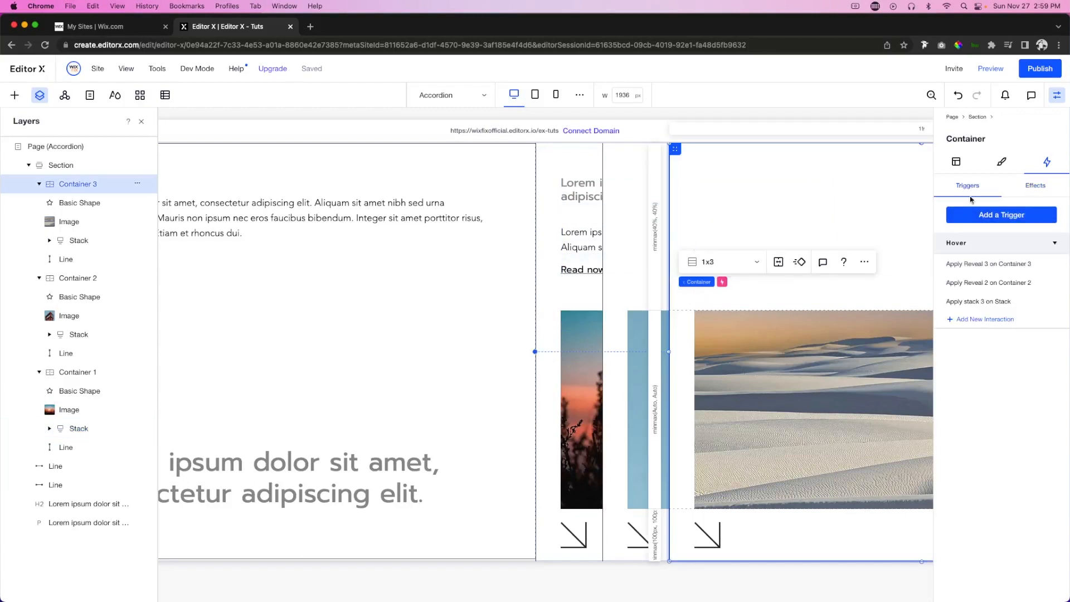
pyautogui.click(976, 320)
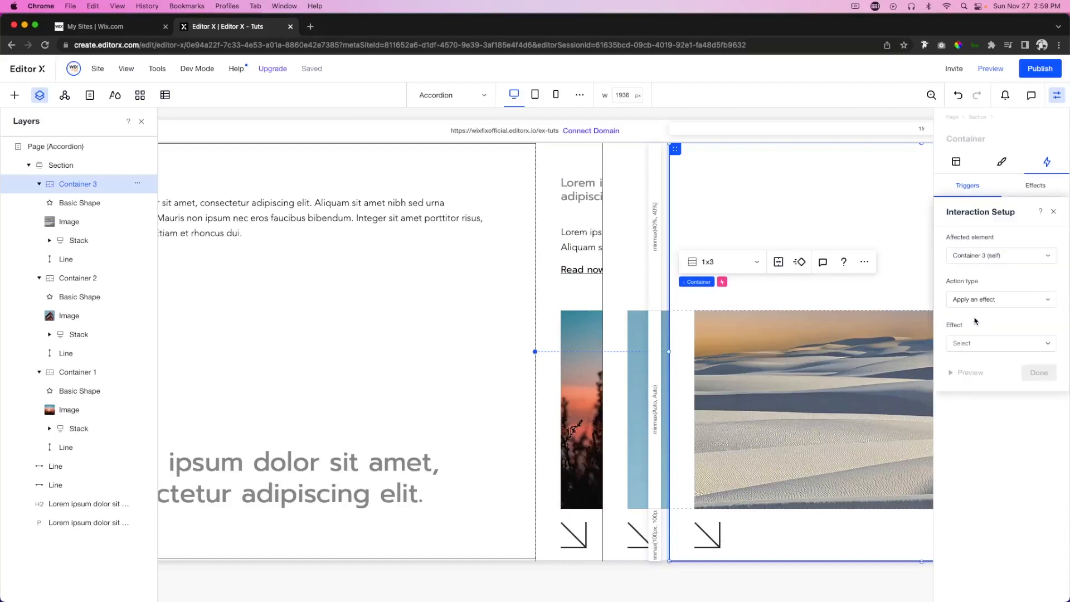
pyautogui.click(988, 258)
pyautogui.click(995, 278)
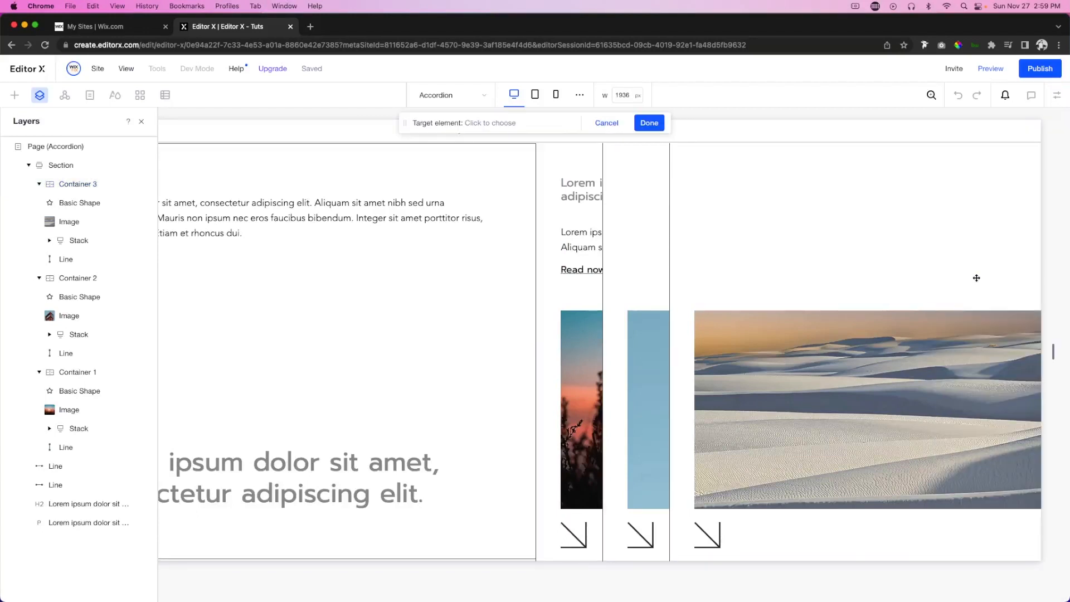
pyautogui.click(75, 429)
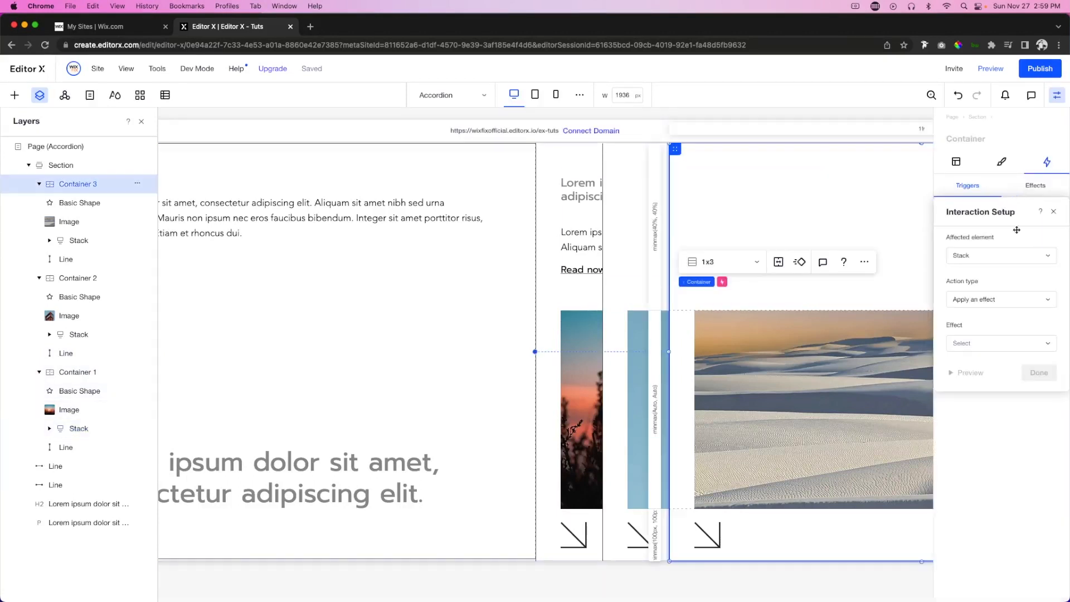
pyautogui.click(975, 345)
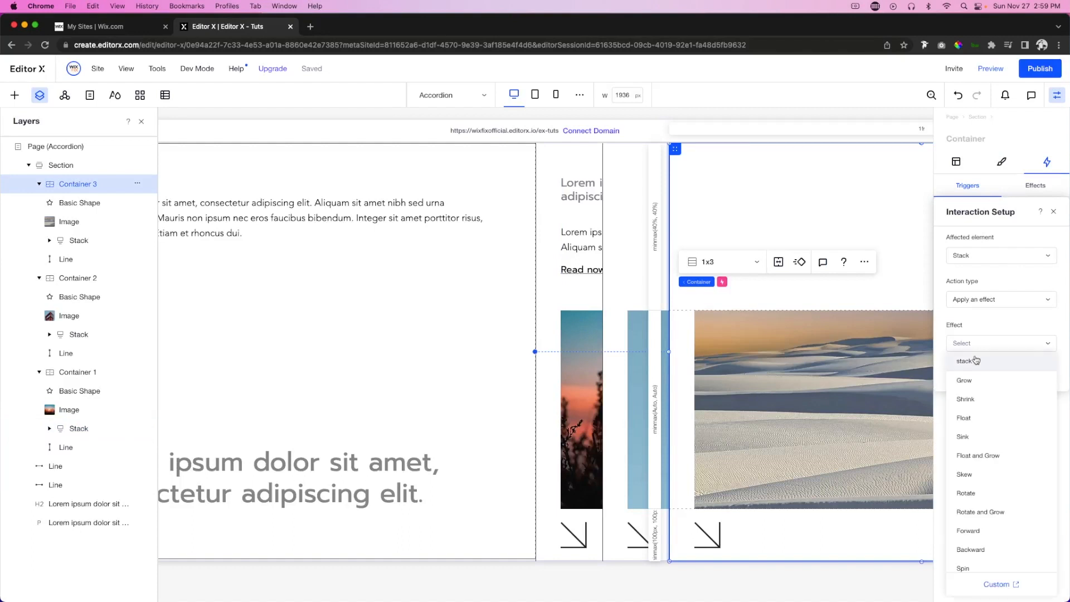
pyautogui.click(977, 360)
pyautogui.click(1037, 374)
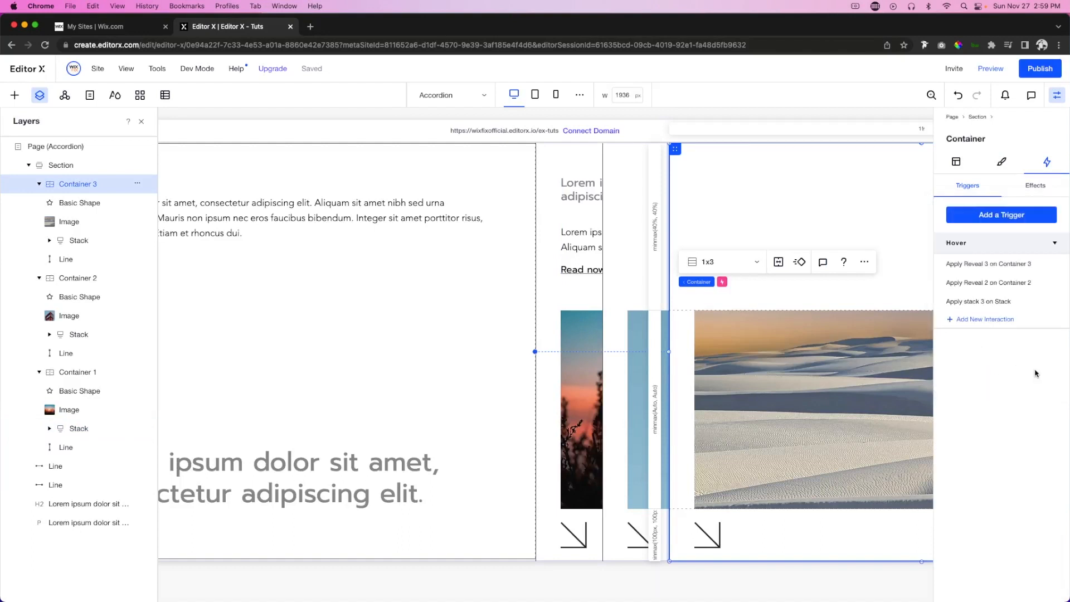
# Step: Add a hover interaction to Container 2 that applies the stack 1 effect to Container 1's text stack
pyautogui.click(615, 294)
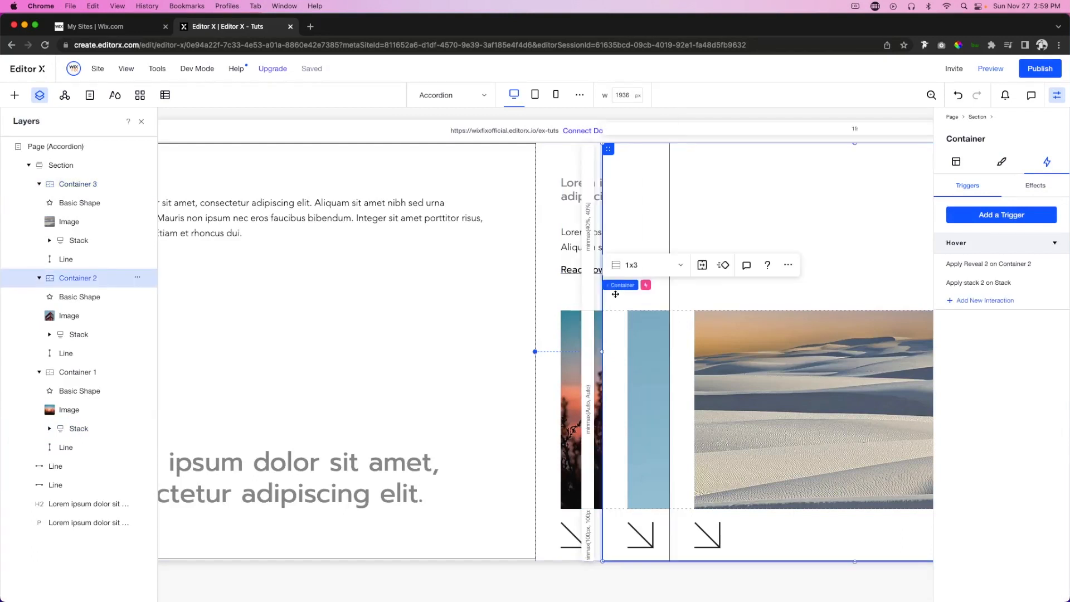
pyautogui.click(975, 303)
pyautogui.click(972, 265)
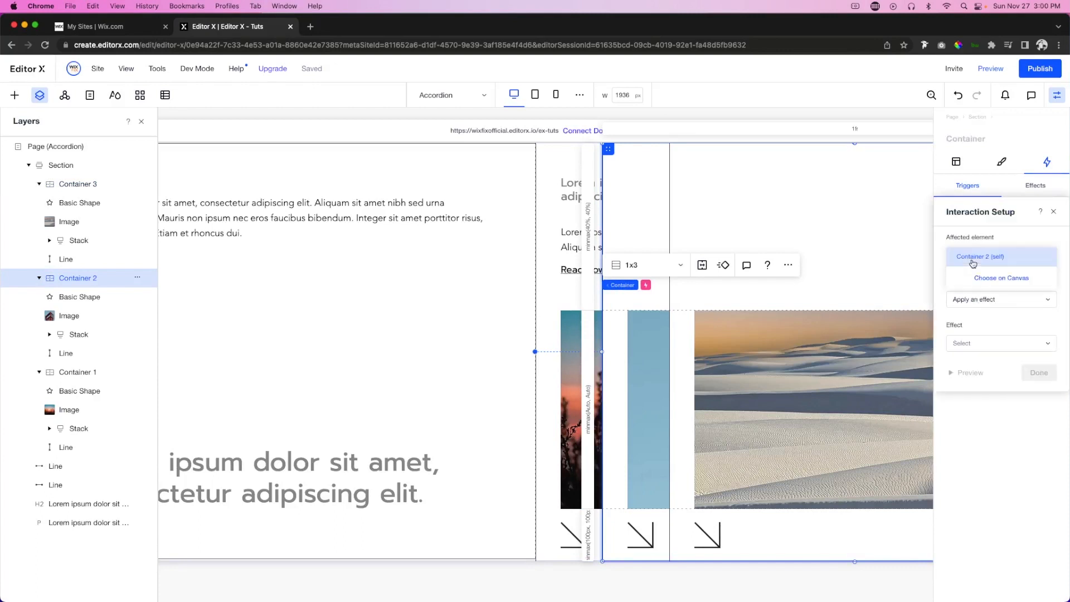
pyautogui.click(993, 280)
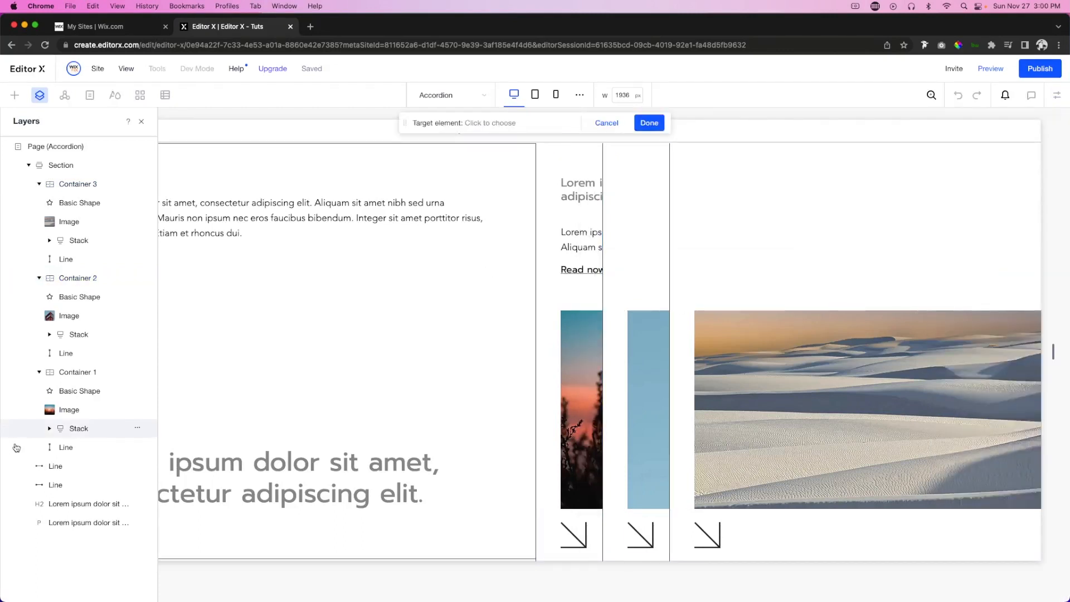
pyautogui.click(75, 430)
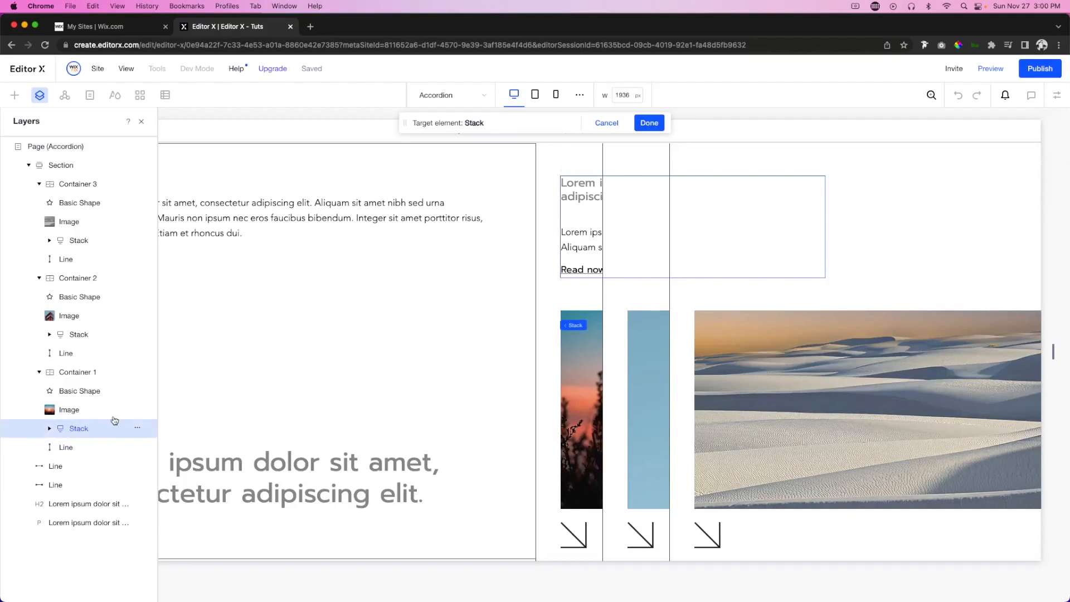
pyautogui.click(648, 123)
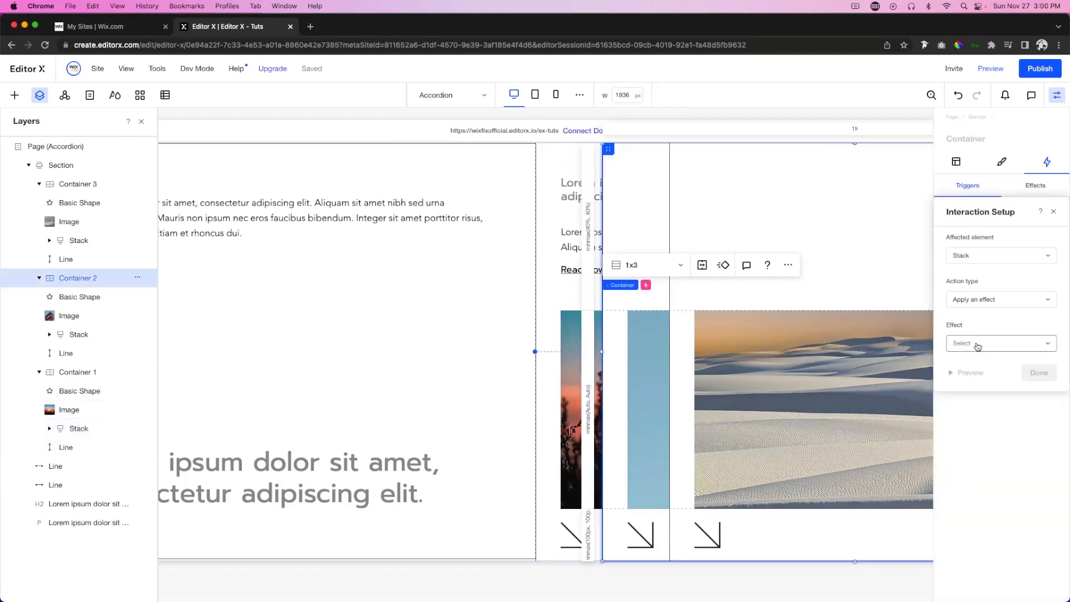
pyautogui.click(978, 346)
pyautogui.click(978, 361)
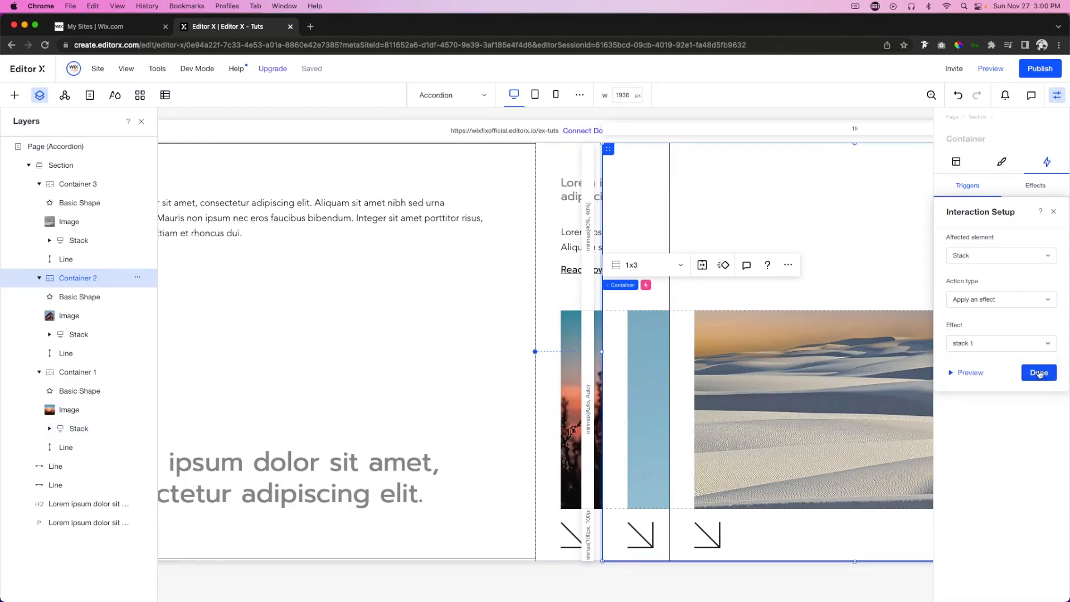
pyautogui.click(1038, 373)
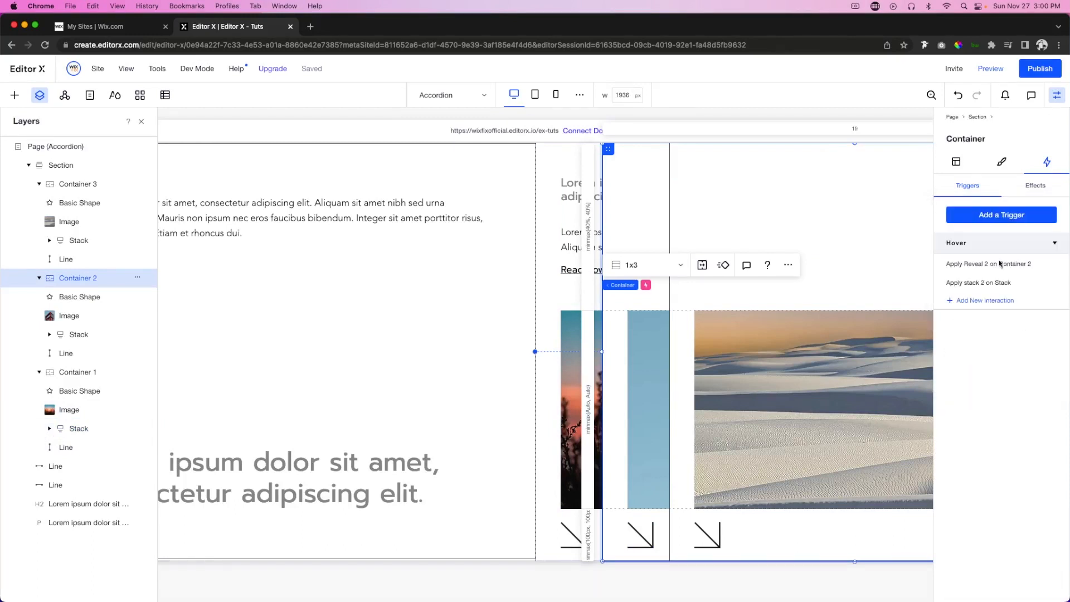
# Step: Preview the page and test how the text stacks animate when hovering Container 2 and Container 3
pyautogui.click(990, 69)
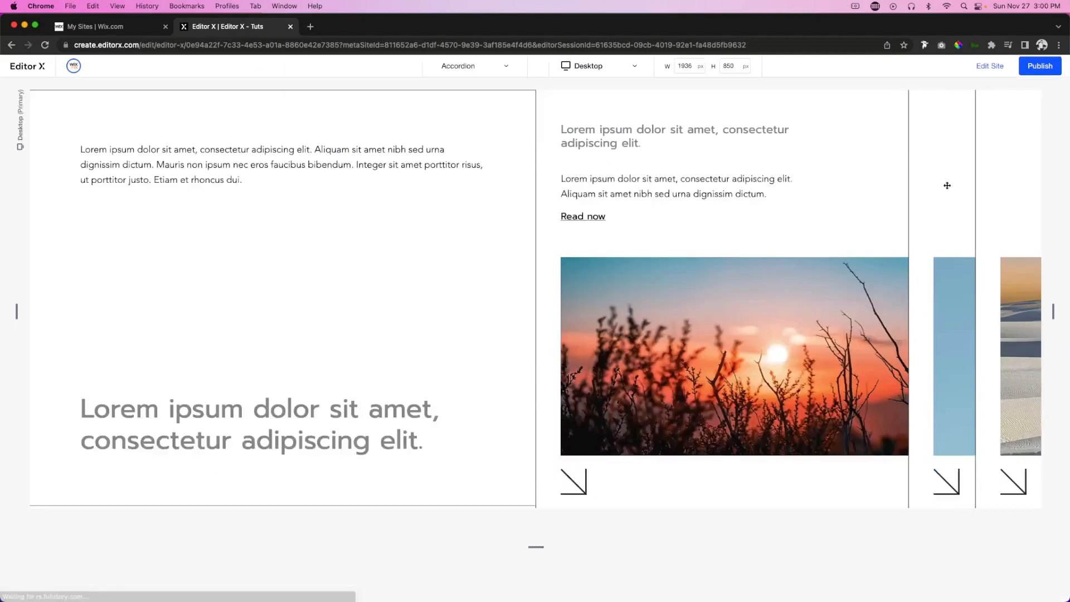
pyautogui.moveTo(914, 211)
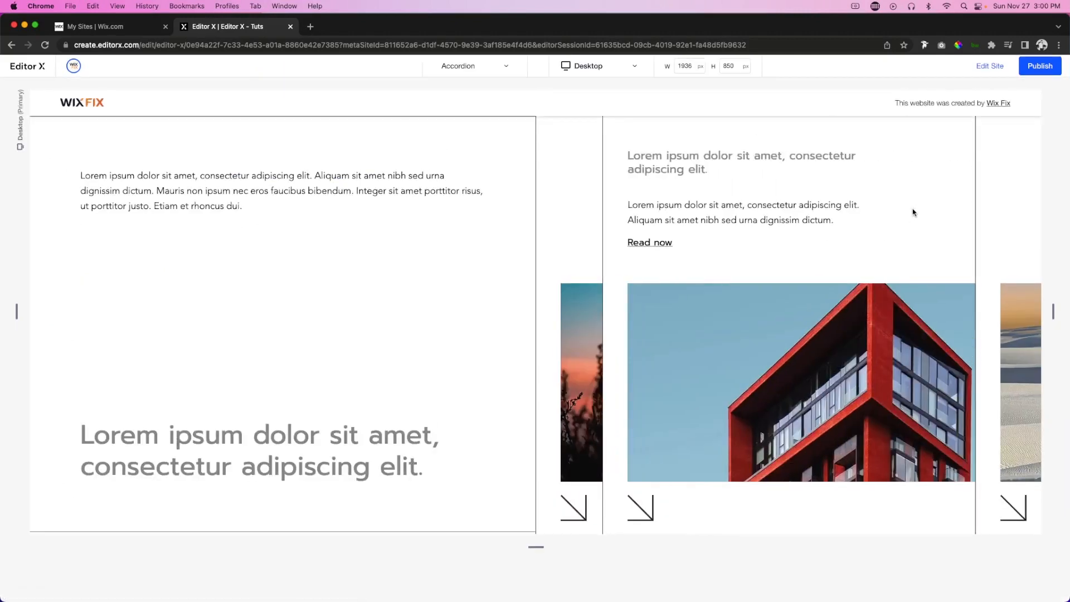
pyautogui.moveTo(1001, 218)
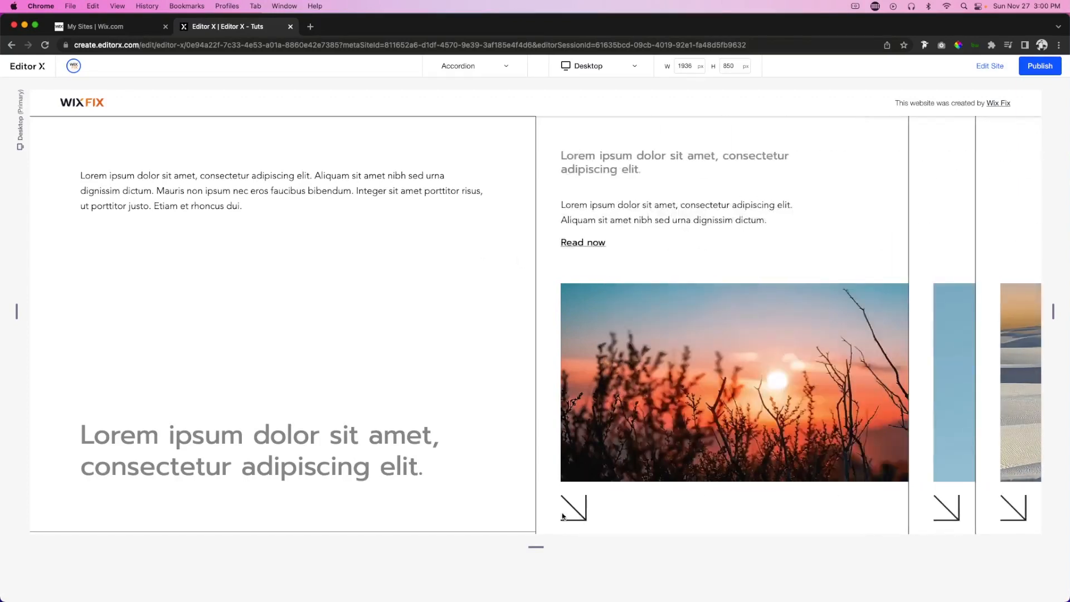
pyautogui.click(990, 66)
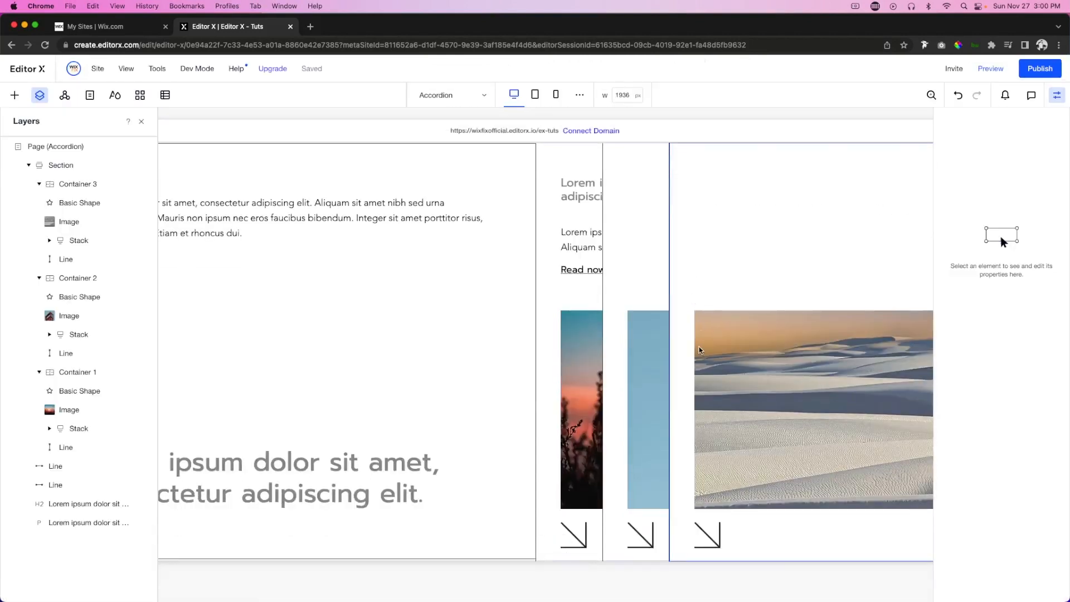
# Step: Set the rotation of the arrow shape in Container 1 to -45°
pyautogui.click(569, 298)
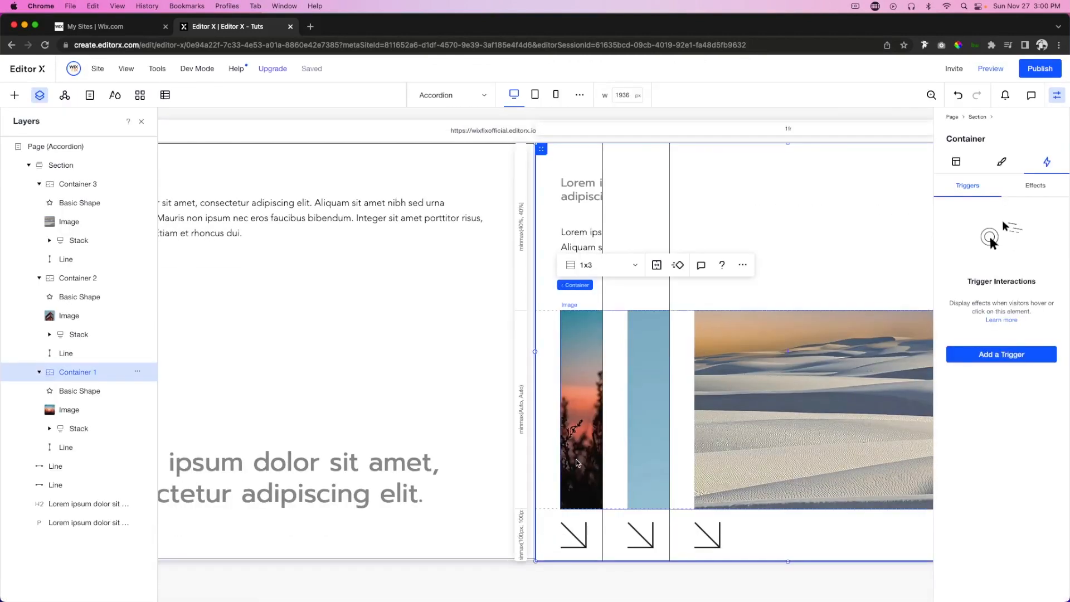
pyautogui.click(574, 539)
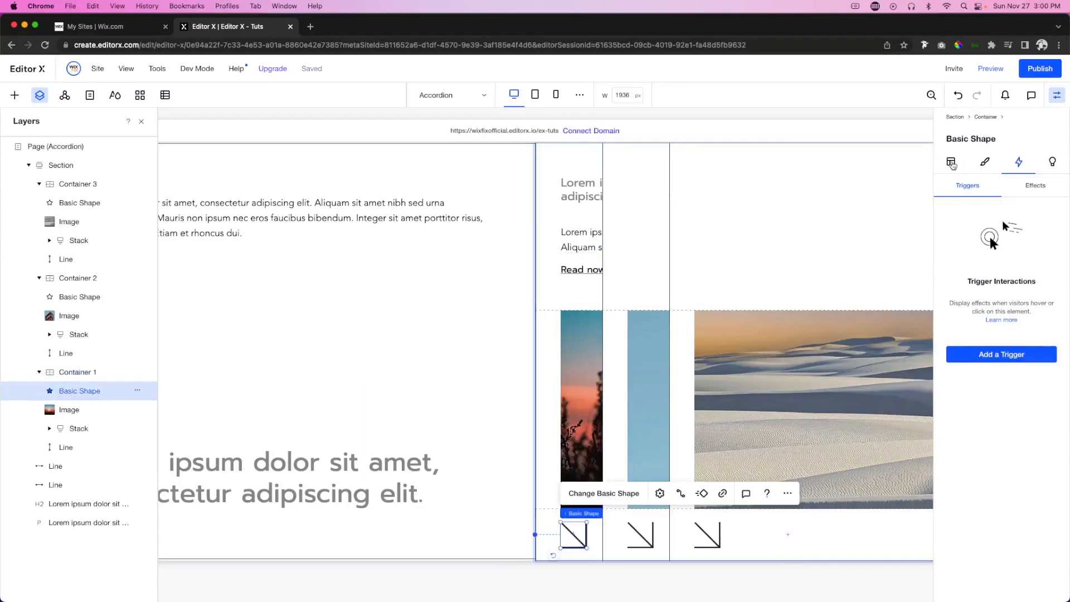
pyautogui.click(952, 163)
pyautogui.scroll(-5, 1031, 454)
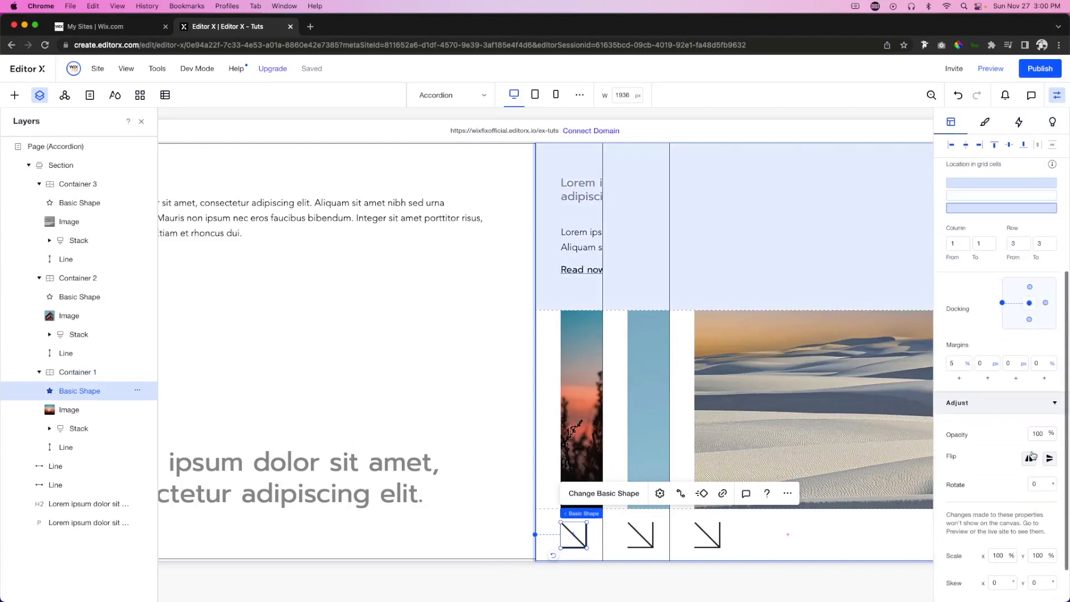
pyautogui.scroll(-2, 1032, 454)
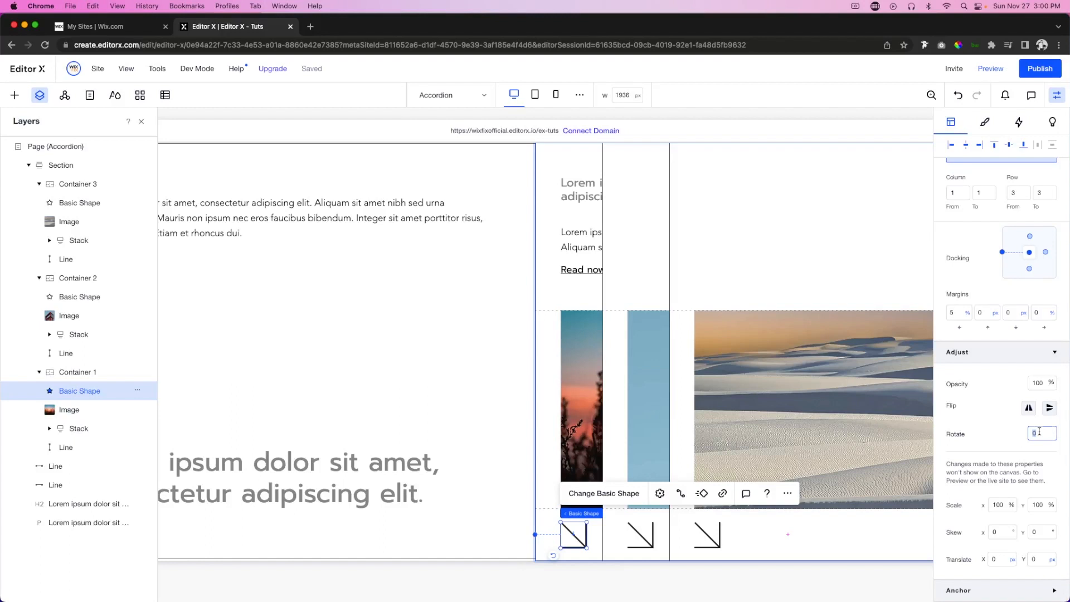
pyautogui.press('Return')
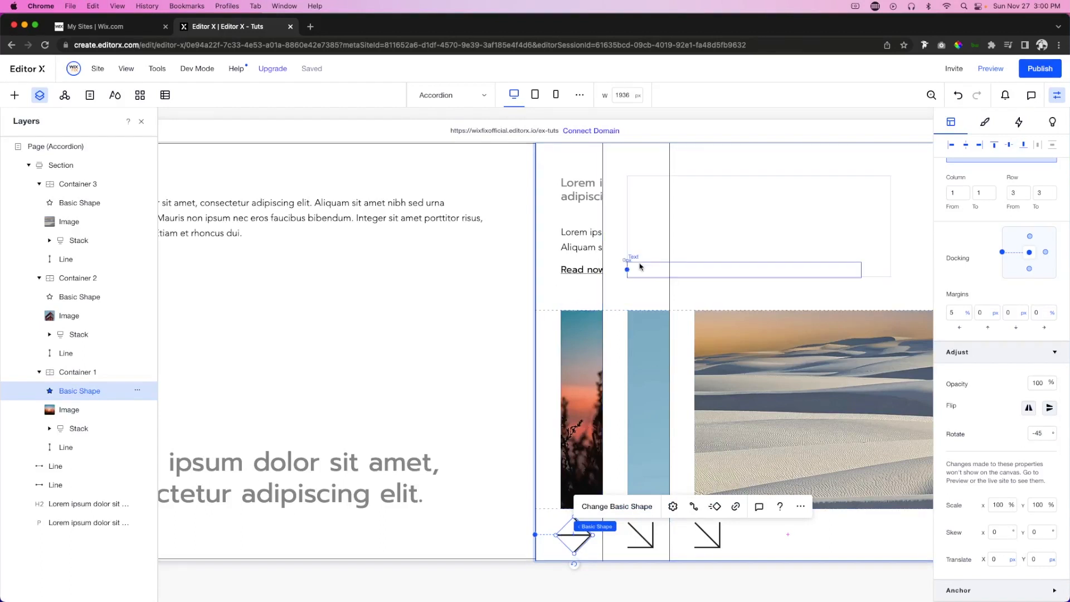
# Step: Add a custom effect named arrow 3 to the arrow shape in Container 3, with a rotation of -45°
pyautogui.click(688, 295)
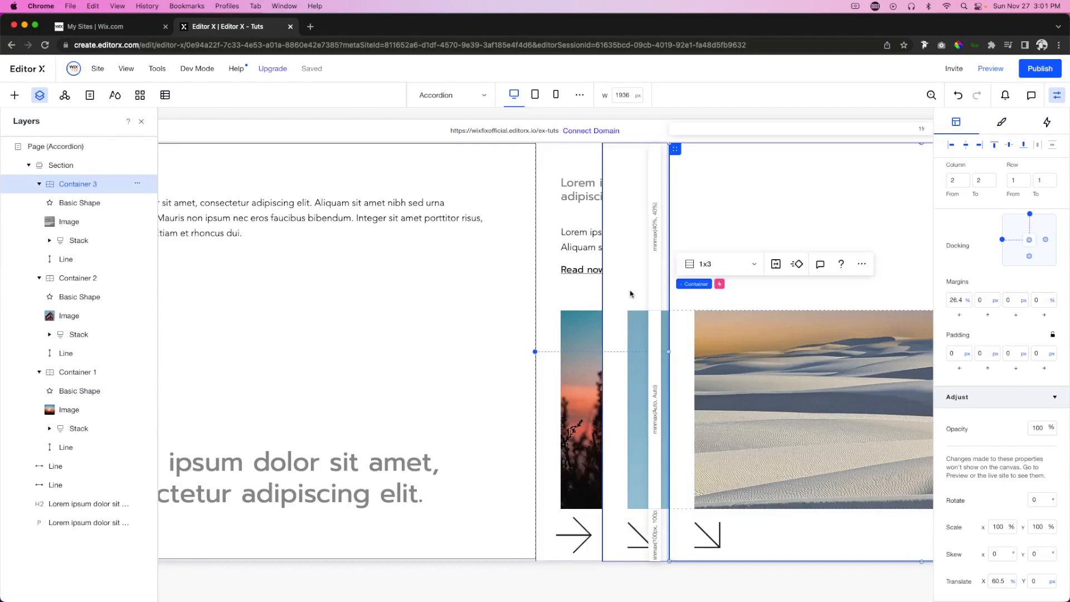
pyautogui.click(704, 534)
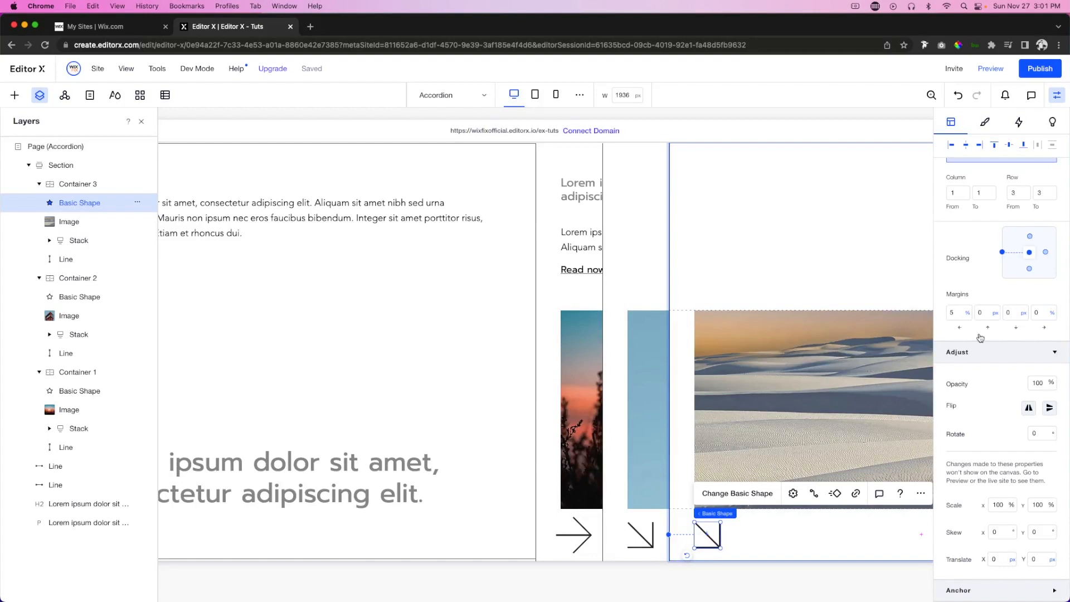
pyautogui.click(1020, 123)
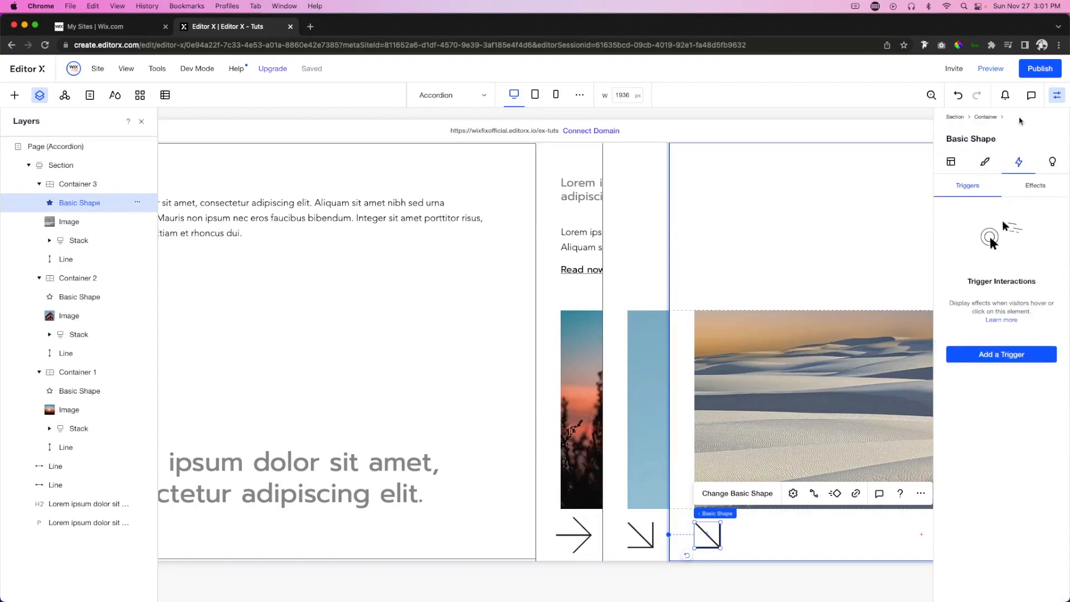
pyautogui.click(1035, 186)
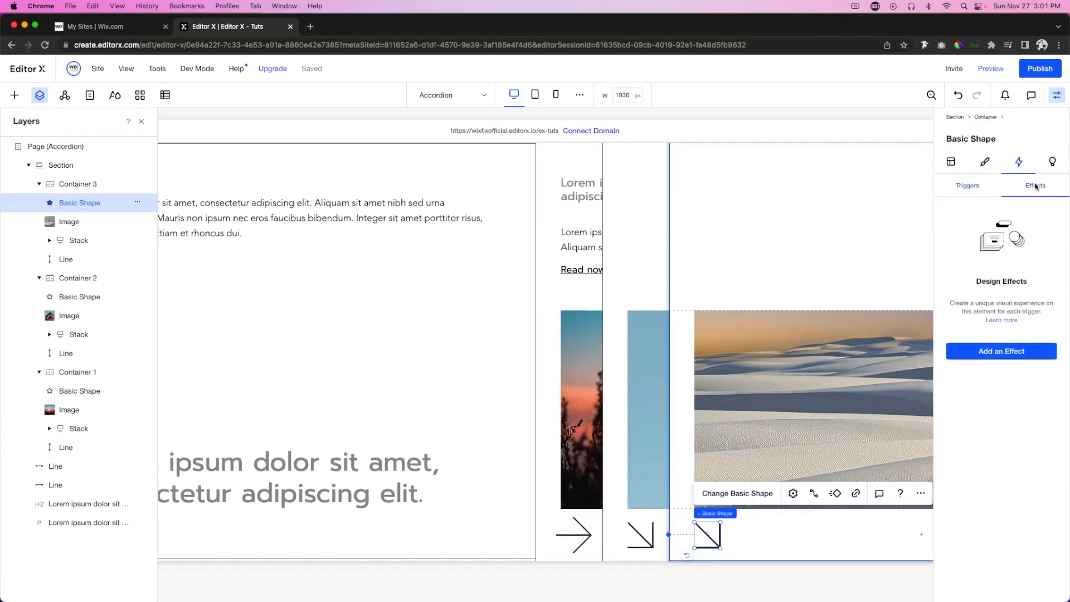
pyautogui.click(1007, 353)
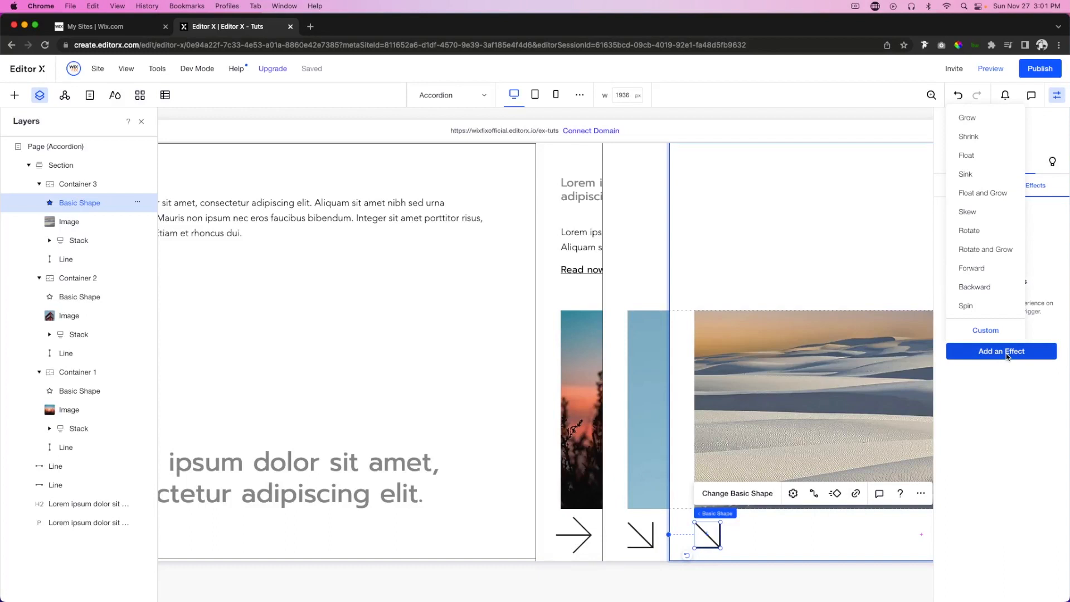
pyautogui.click(984, 330)
pyautogui.write('arrow 3')
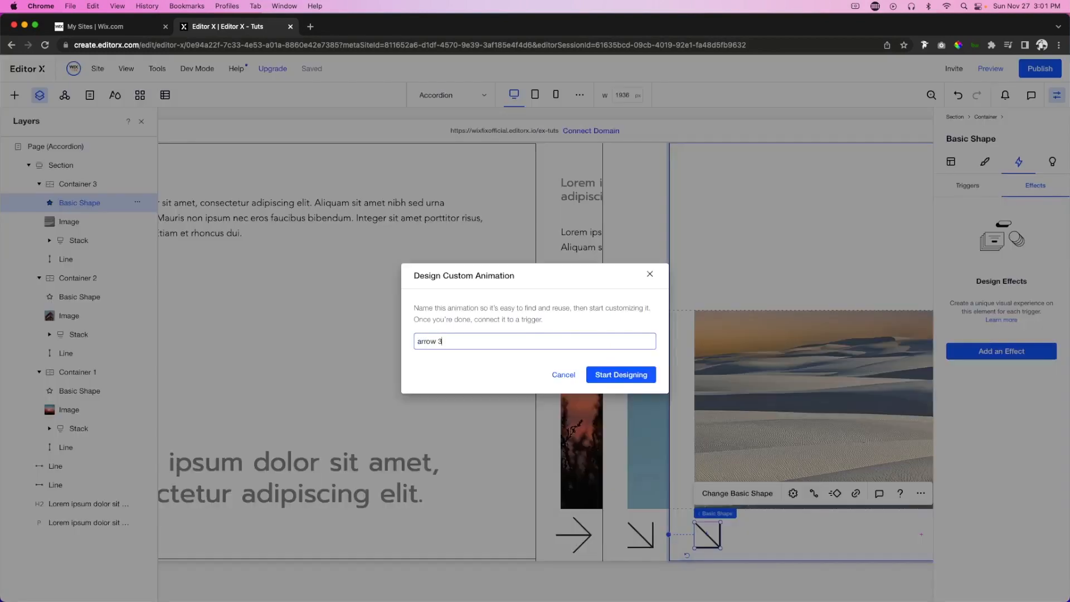
pyautogui.click(636, 374)
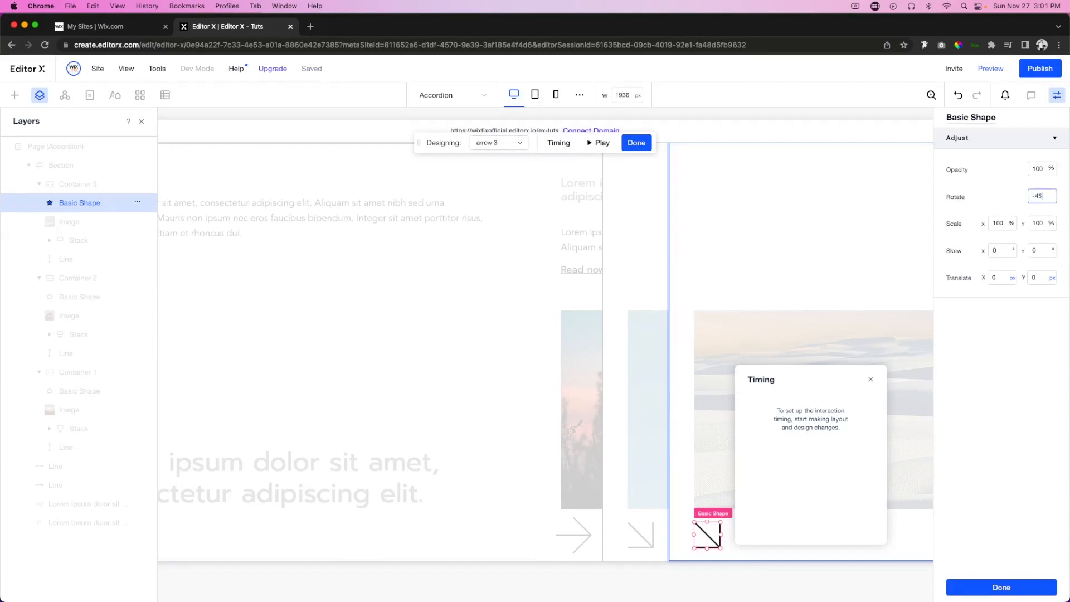
pyautogui.press('Return')
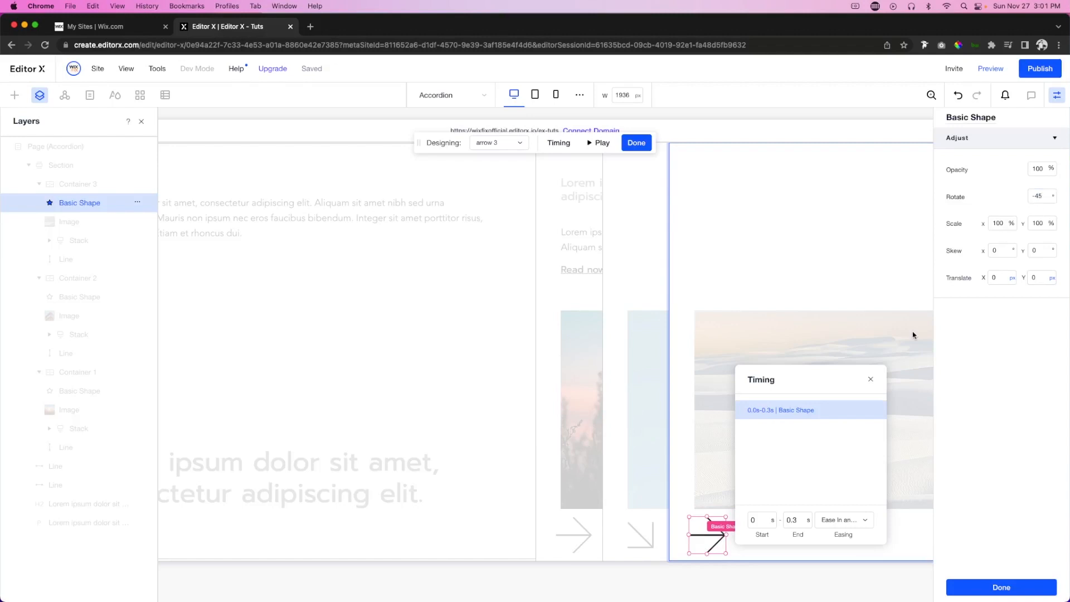
pyautogui.click(998, 590)
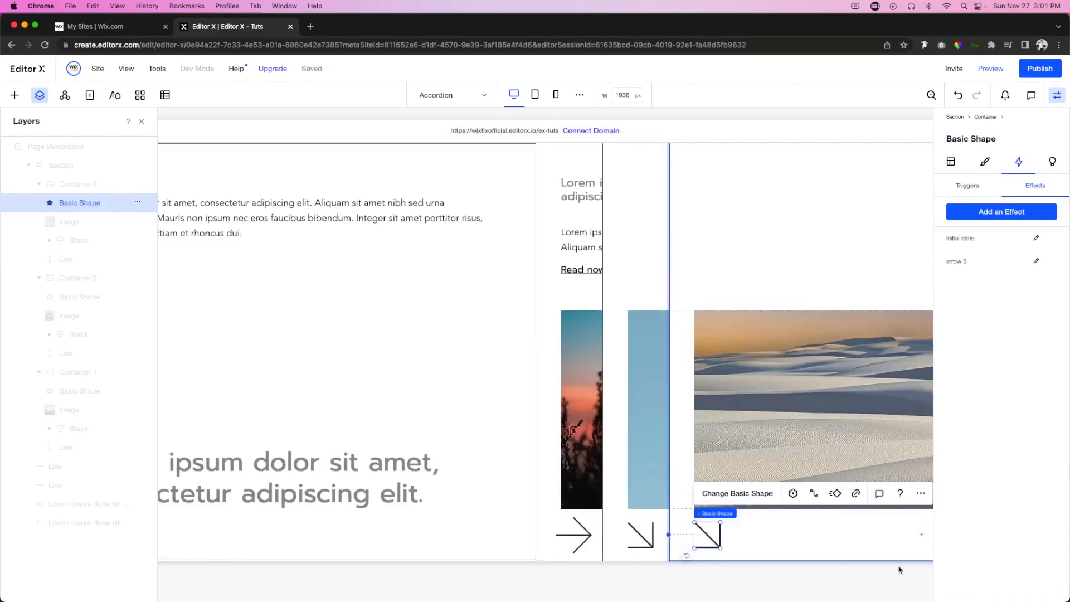
# Step: Add a custom effect named arrow 2 to the arrow shape in Container 2, with a rotation of -45°
pyautogui.click(641, 539)
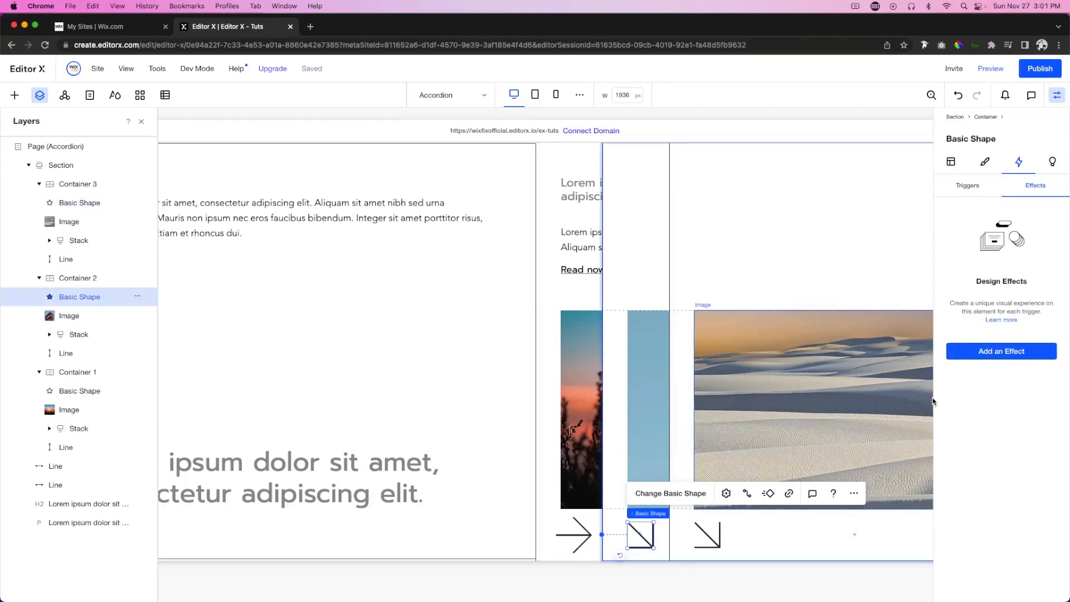
pyautogui.click(999, 351)
pyautogui.click(984, 331)
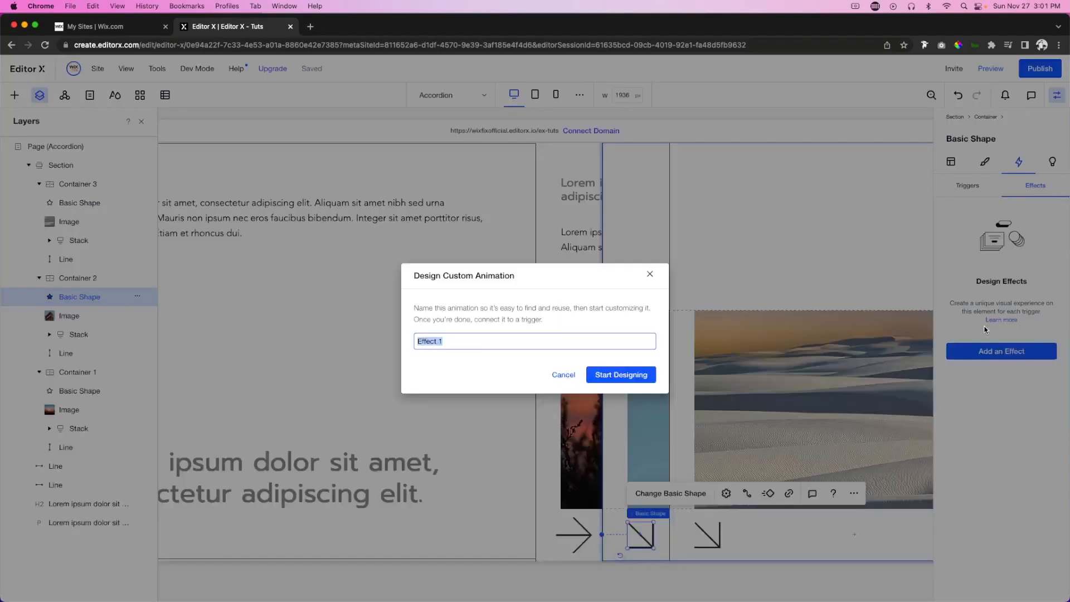
pyautogui.write('arrow 2')
pyautogui.click(617, 375)
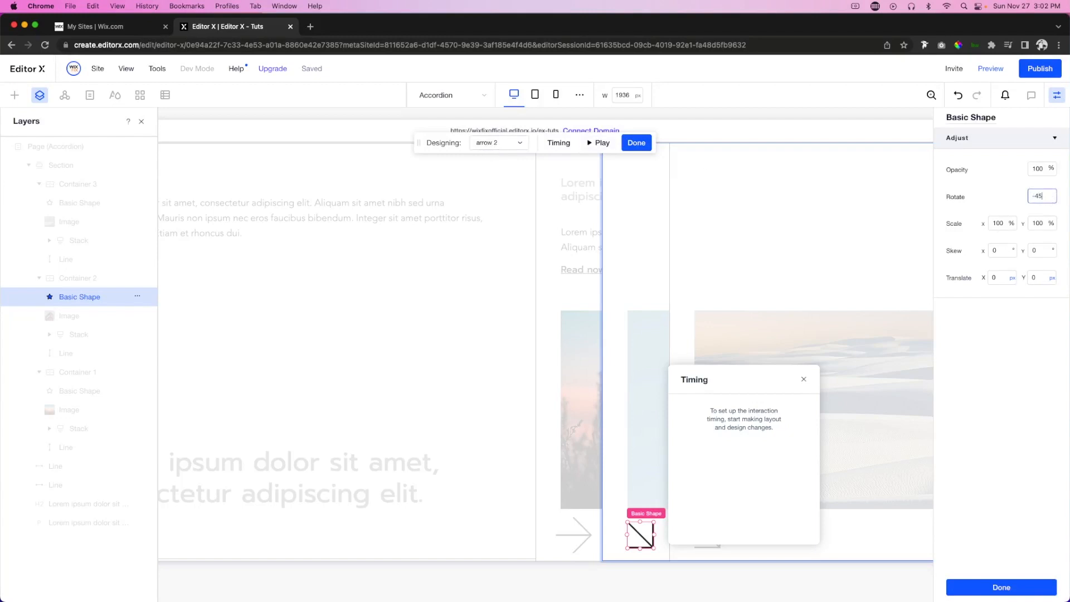
pyautogui.press('Return')
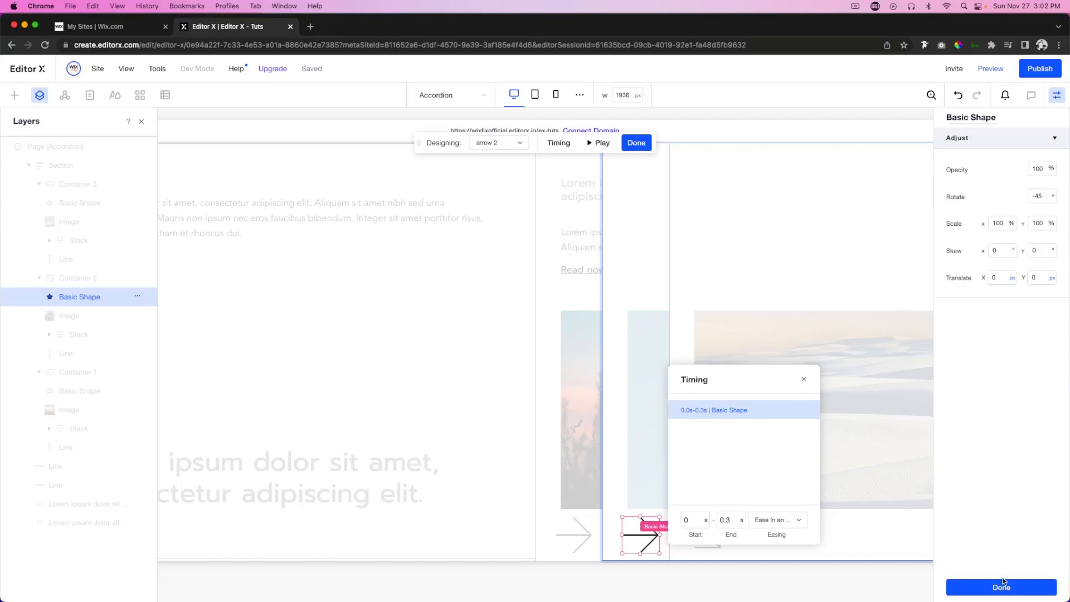
pyautogui.click(1001, 588)
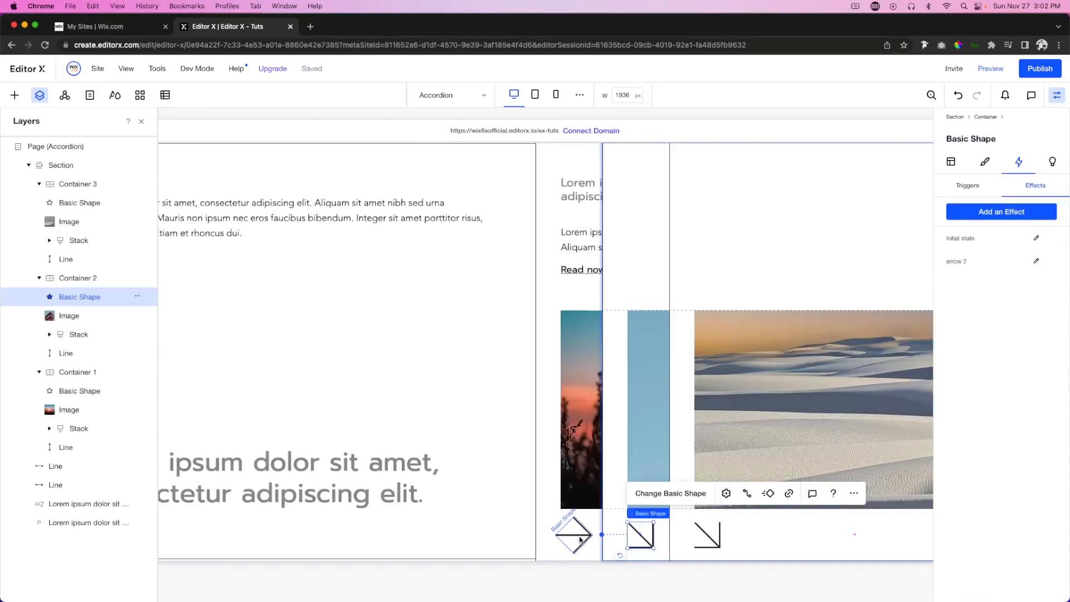
# Step: Add a custom effect named arrow 1 to the arrow shape in Container 1, with a rotation of 0°
pyautogui.click(580, 538)
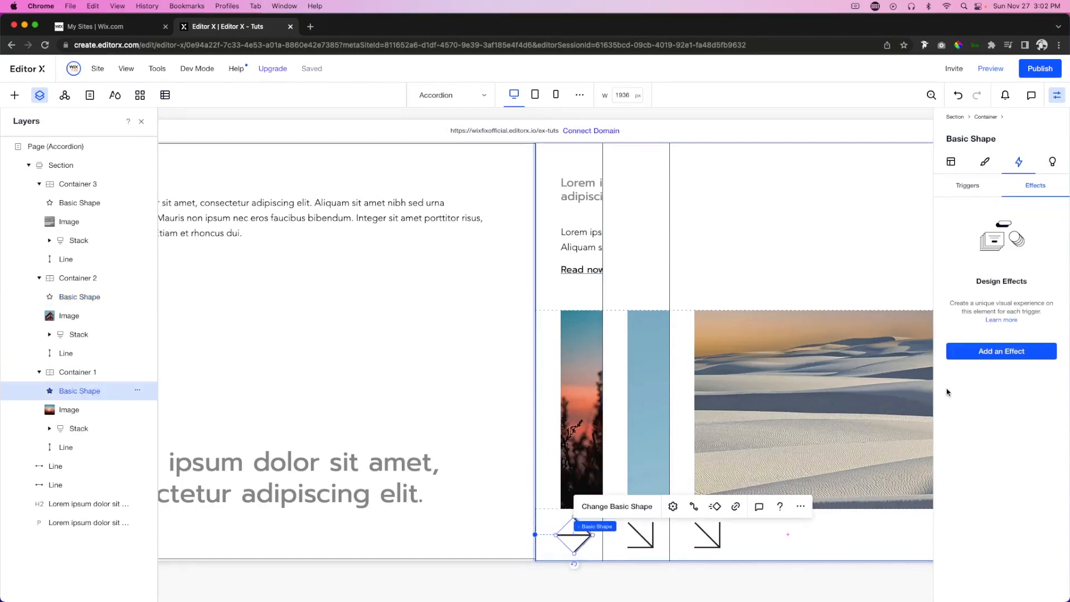
pyautogui.click(1002, 356)
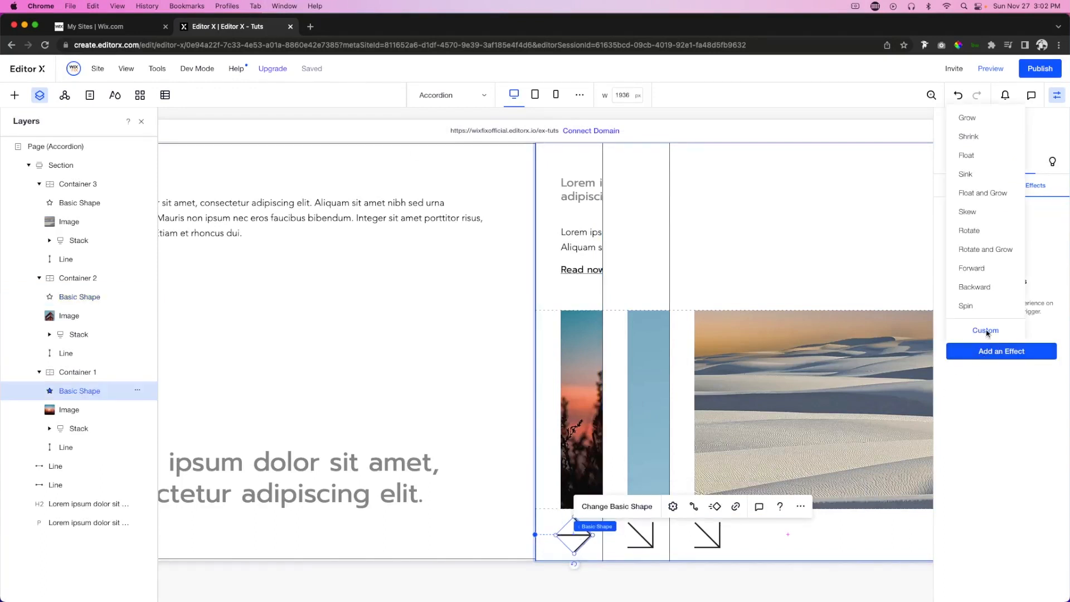
pyautogui.click(987, 333)
pyautogui.write('arrow 1')
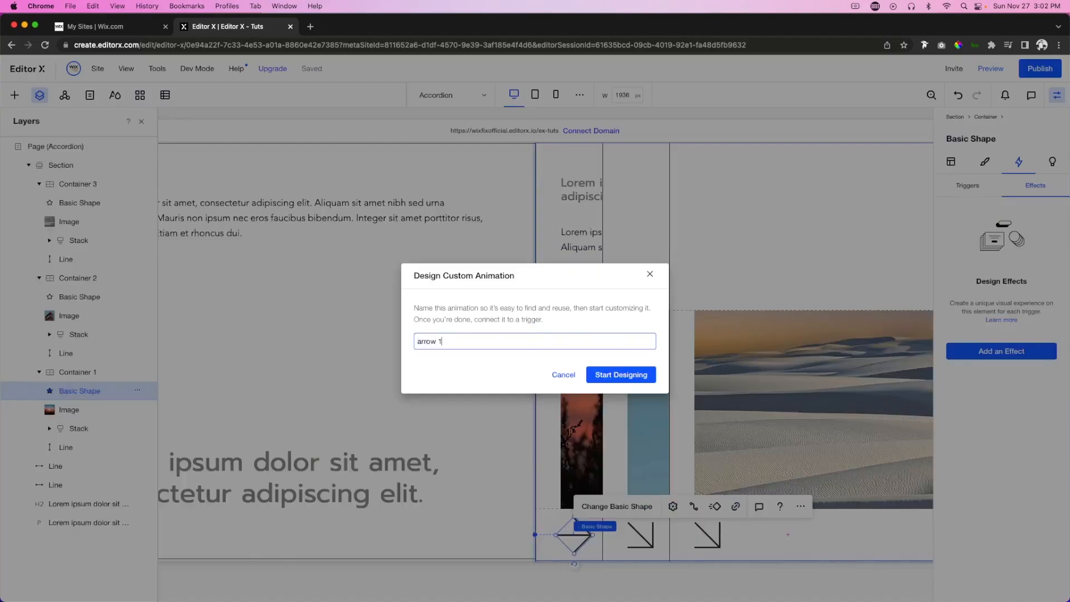
pyautogui.click(608, 379)
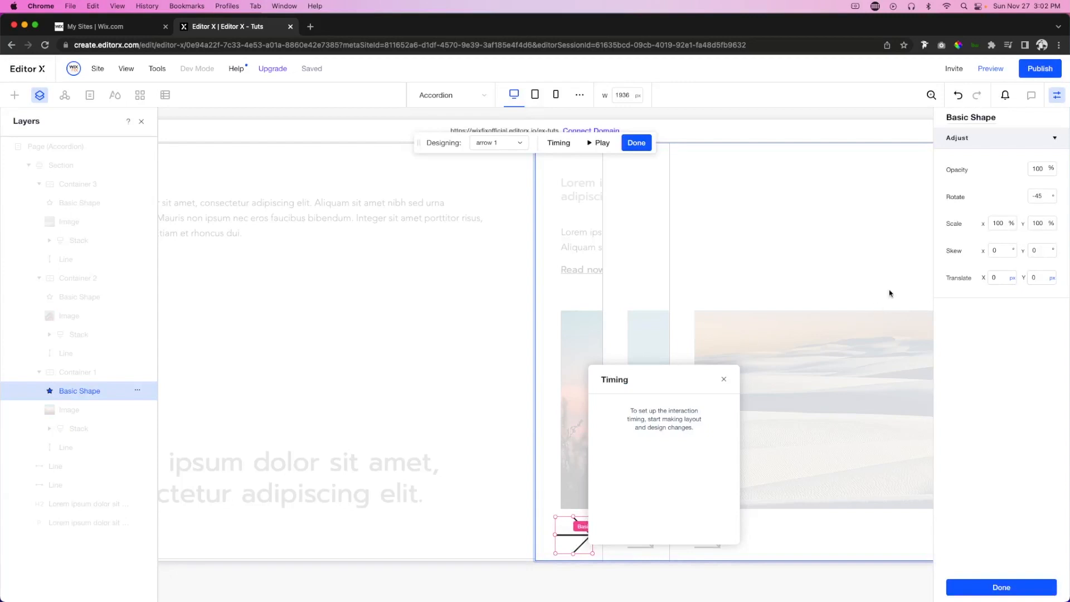
pyautogui.click(1041, 196)
pyautogui.write('0')
pyautogui.press('Return')
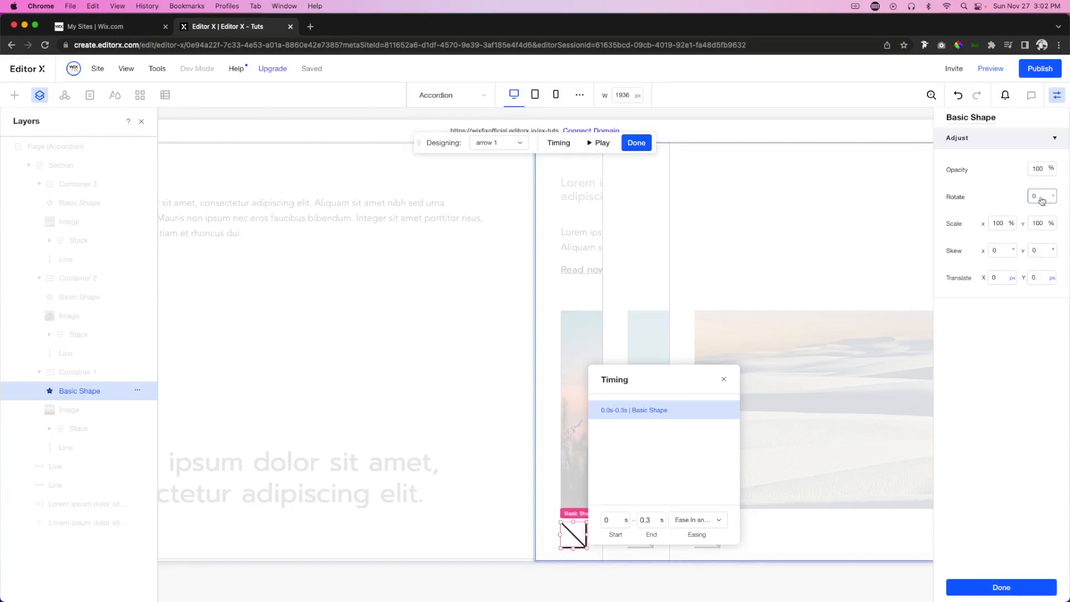
pyautogui.click(637, 143)
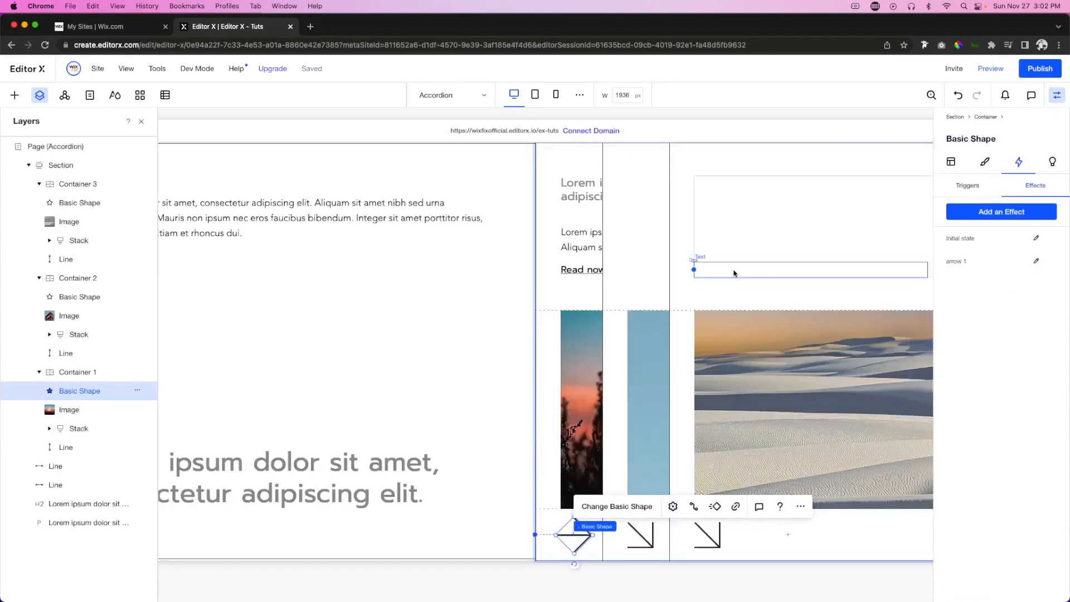
# Step: Add a hover interaction to Container 3 that applies the arrow 3 effect to Container 3's arrow shape
pyautogui.click(688, 333)
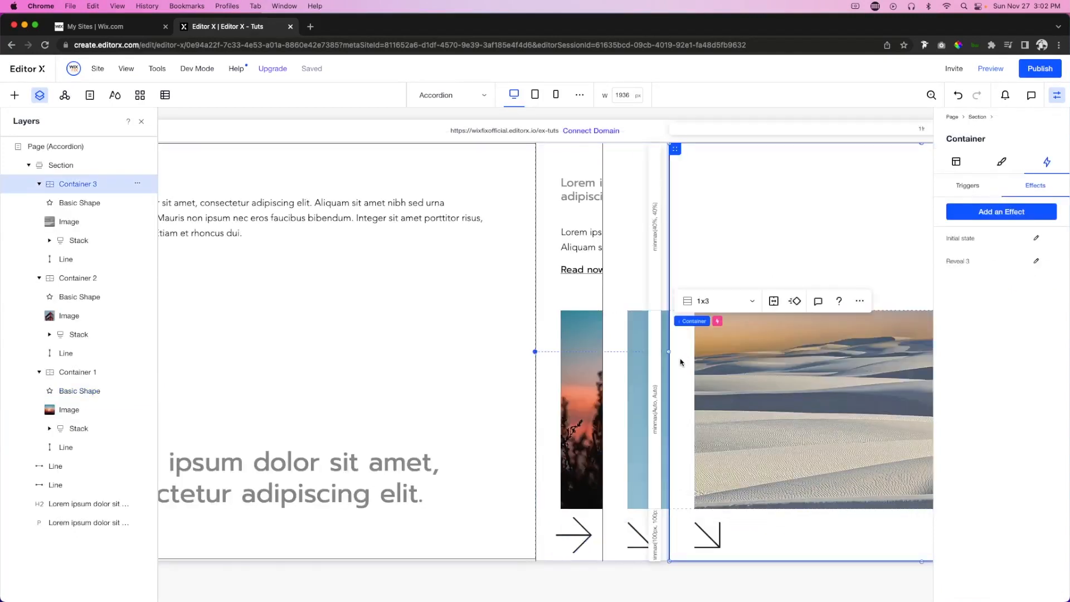
pyautogui.click(969, 190)
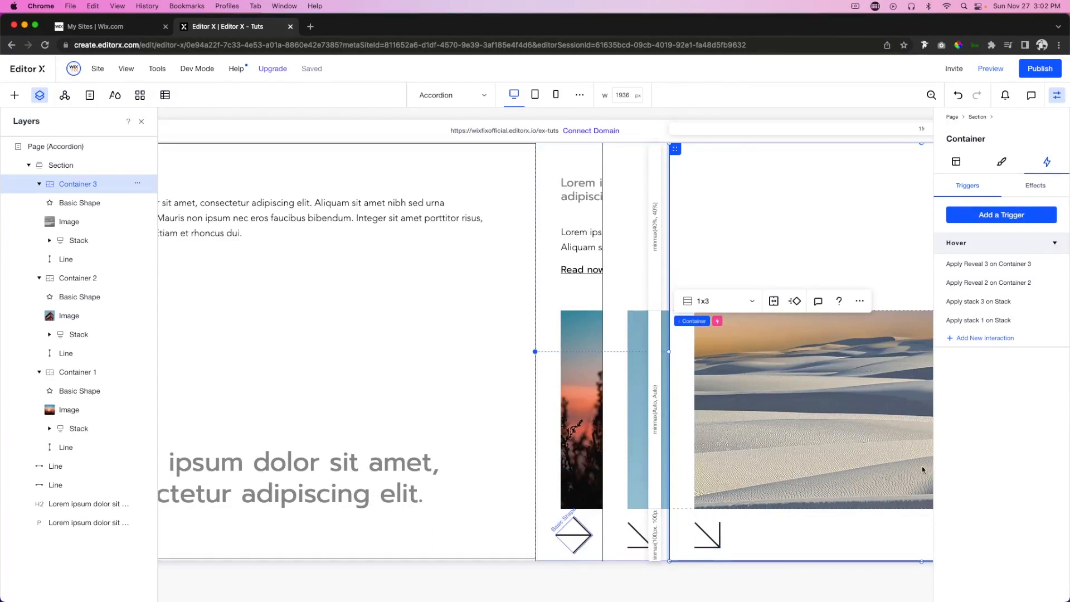
pyautogui.click(983, 338)
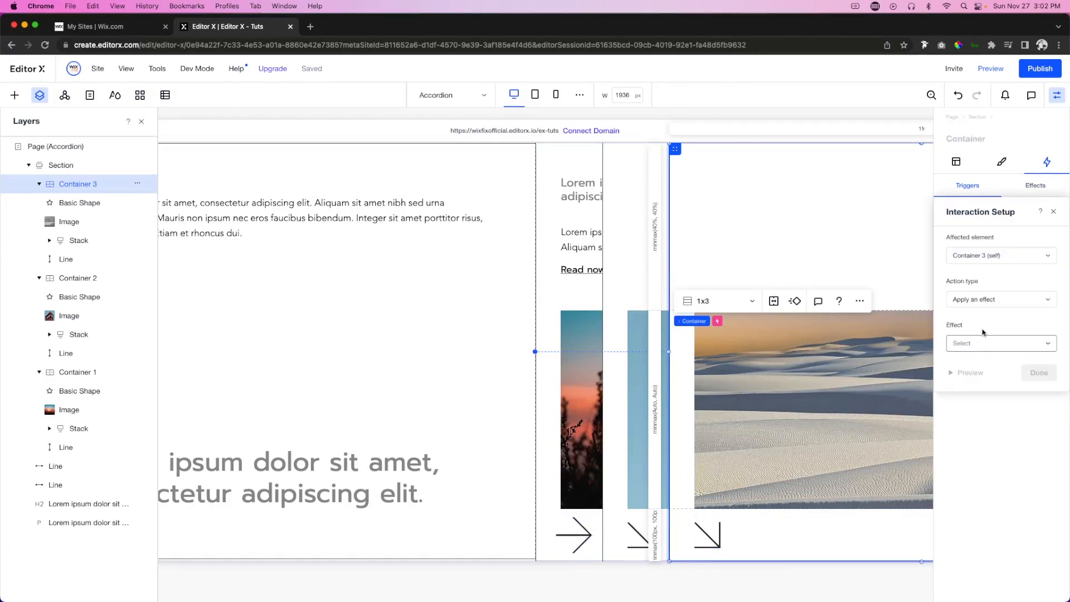
pyautogui.click(975, 258)
pyautogui.click(998, 278)
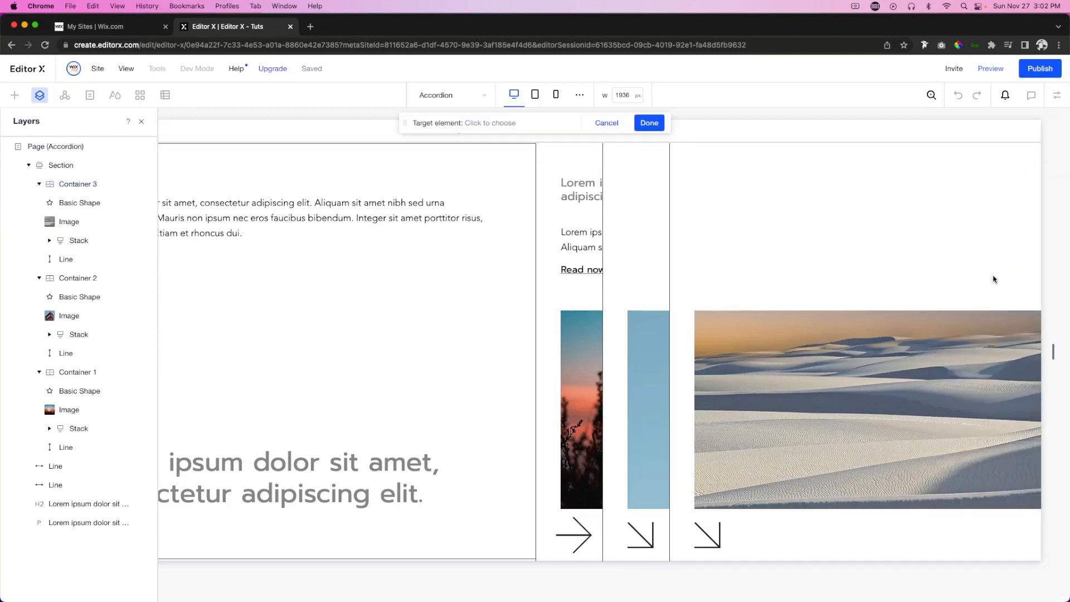
pyautogui.click(718, 539)
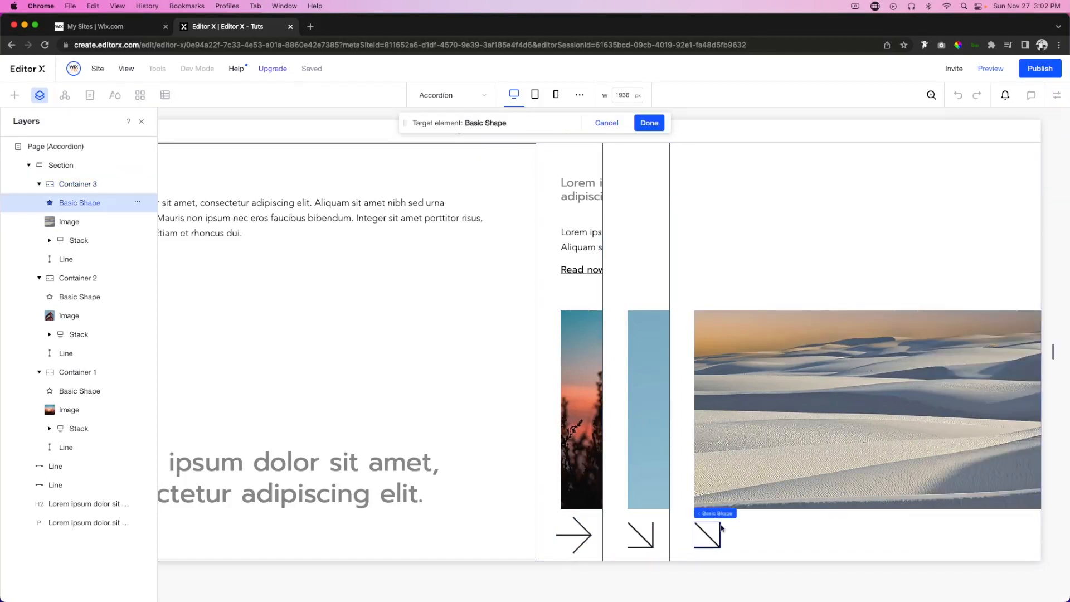
pyautogui.click(648, 124)
pyautogui.click(998, 343)
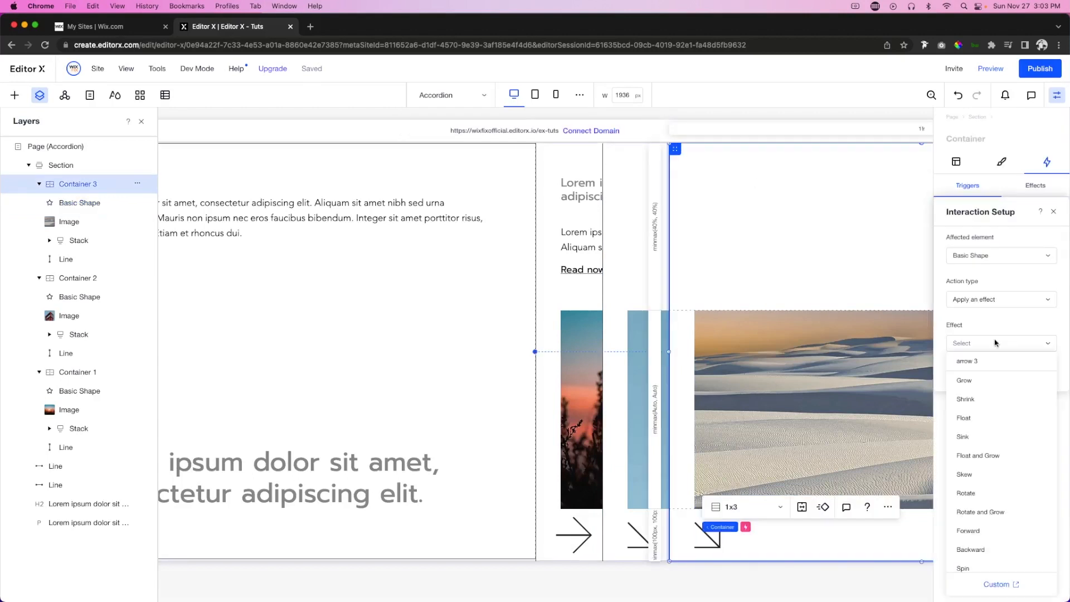
pyautogui.click(987, 359)
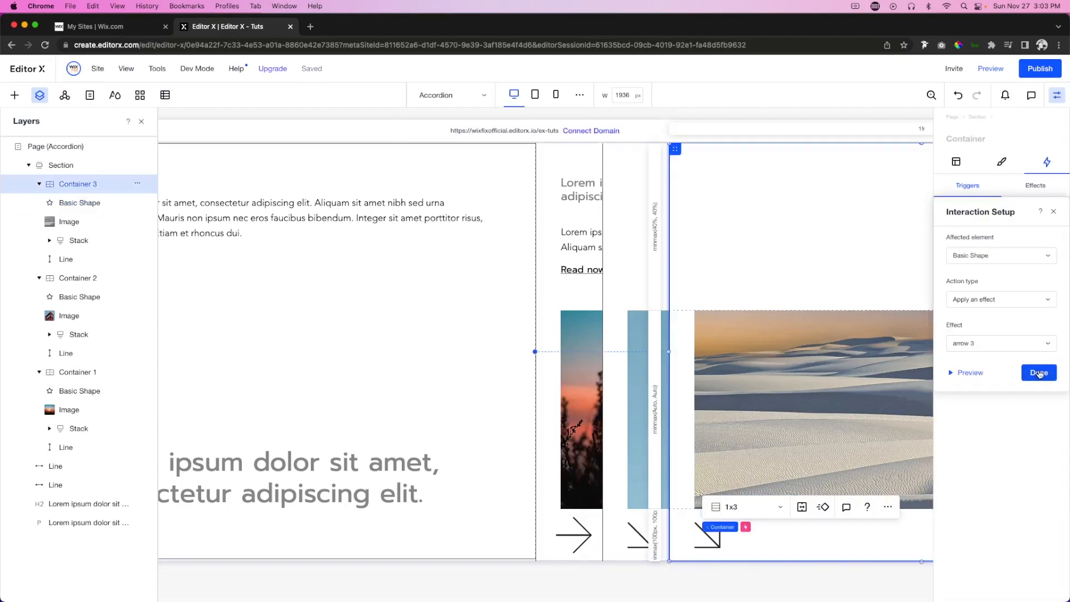
pyautogui.click(1038, 374)
# Step: Add a hover interaction to Container 3 that applies the arrow 1 effect to Container 1's arrow shape
pyautogui.click(970, 360)
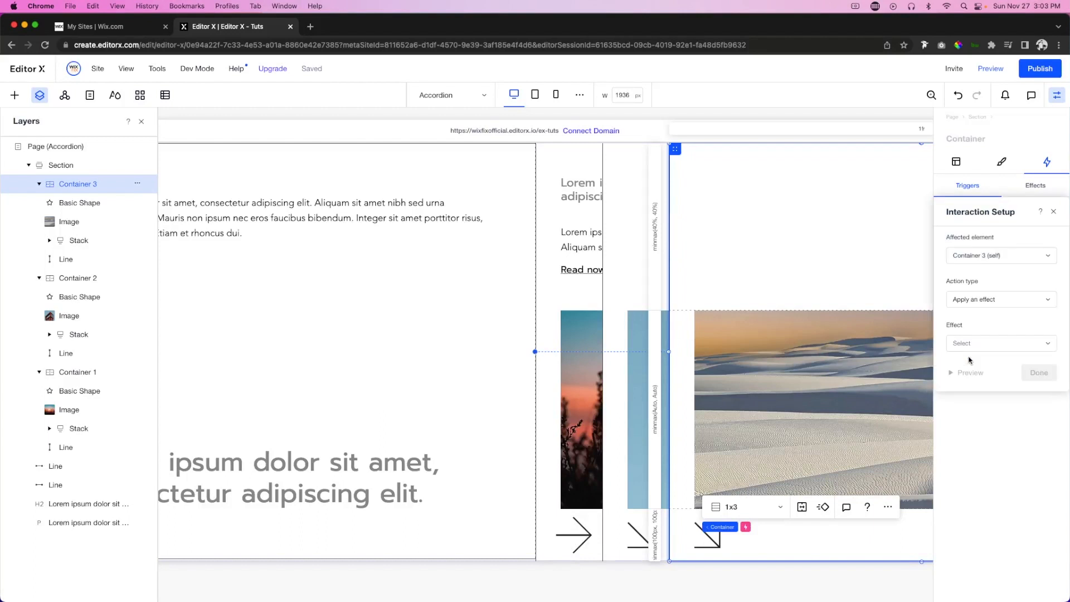
pyautogui.click(975, 260)
pyautogui.click(988, 282)
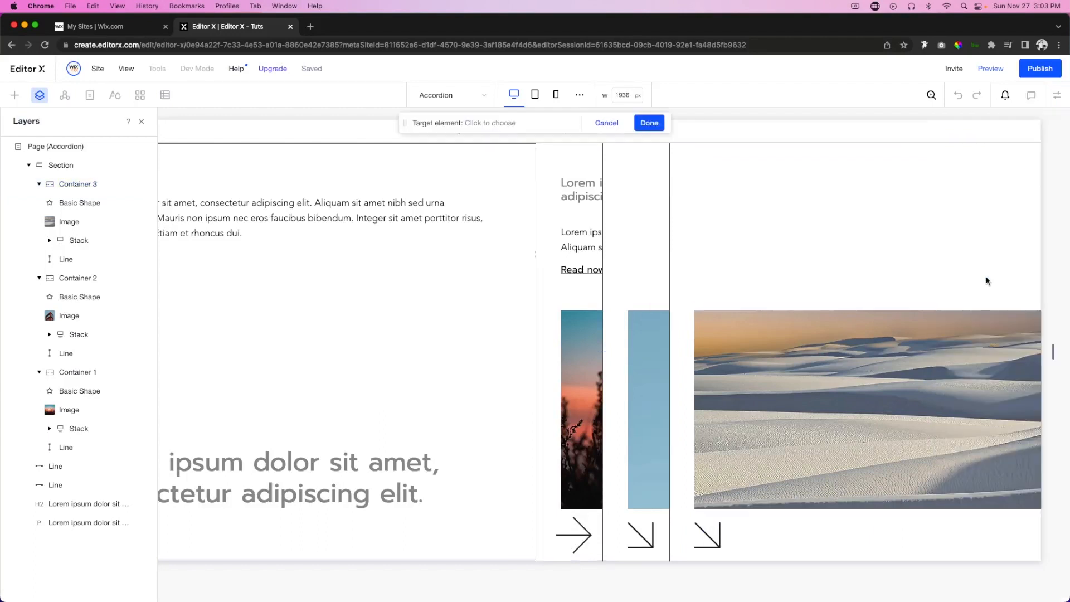
pyautogui.click(577, 536)
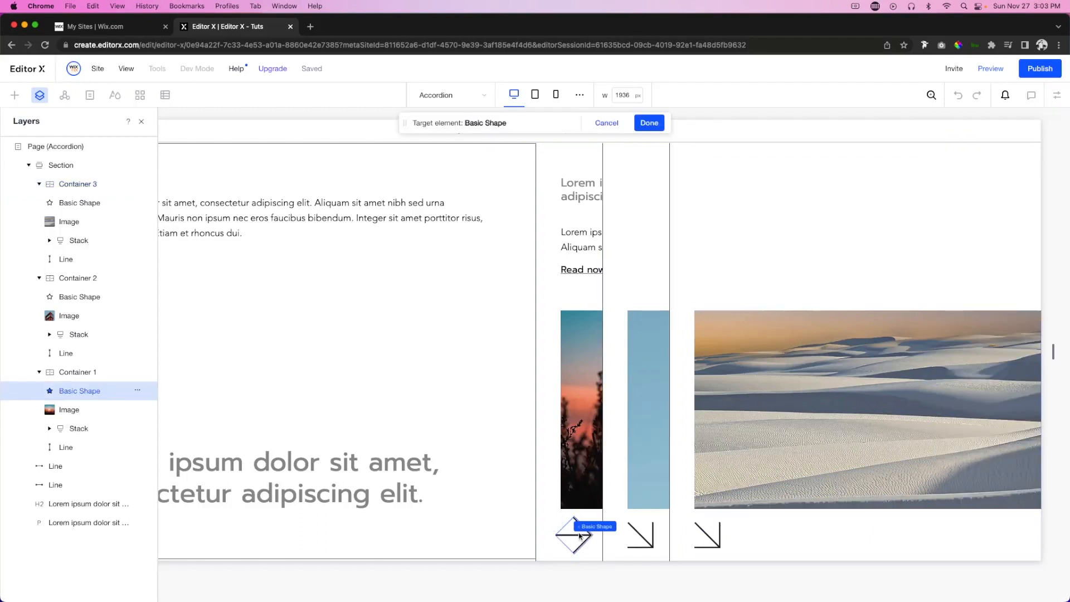
pyautogui.click(647, 123)
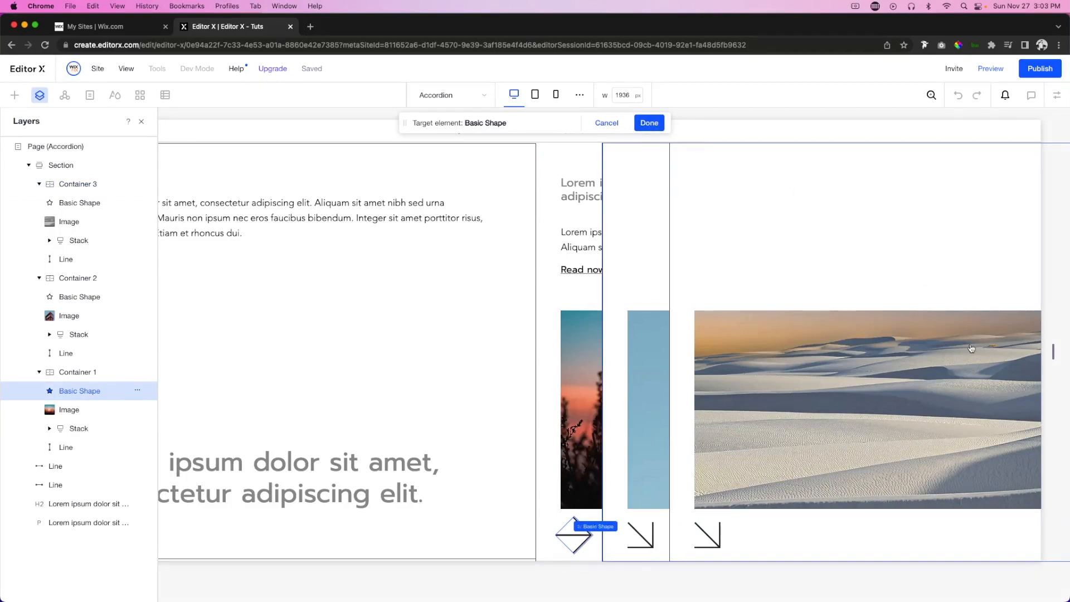
pyautogui.click(970, 349)
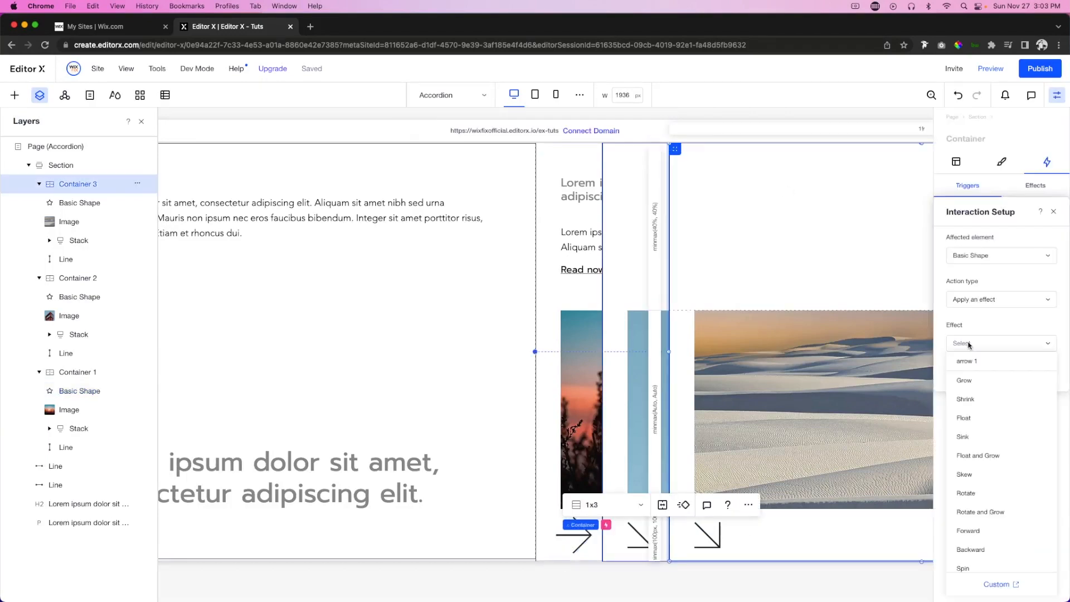
pyautogui.click(989, 363)
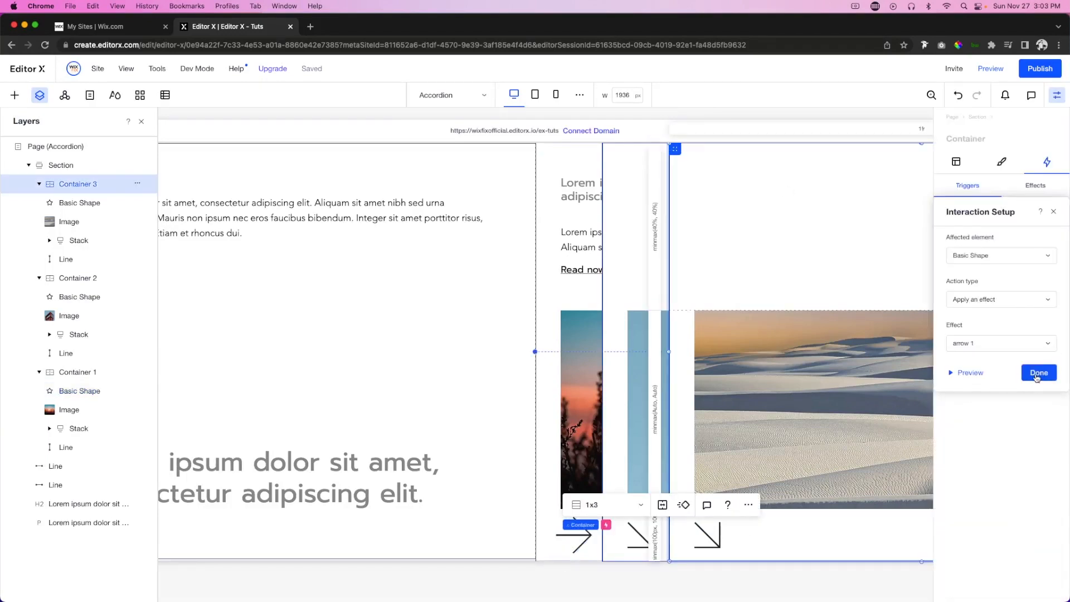
pyautogui.click(1037, 374)
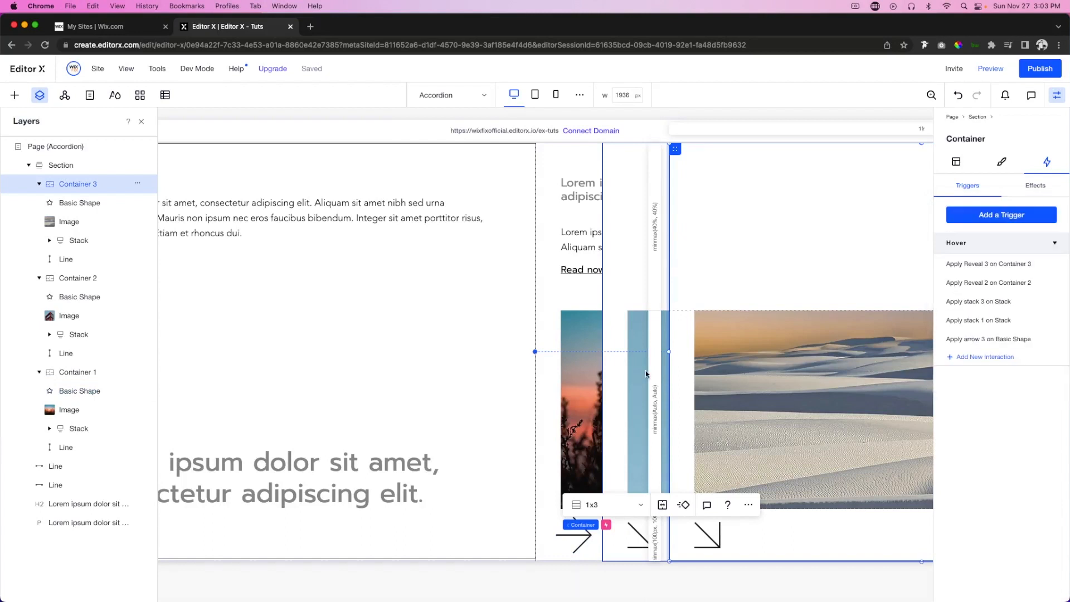
# Step: Add a hover interaction to Container 2 that applies the arrow 2 effect to Container 2's arrow shape
pyautogui.click(618, 398)
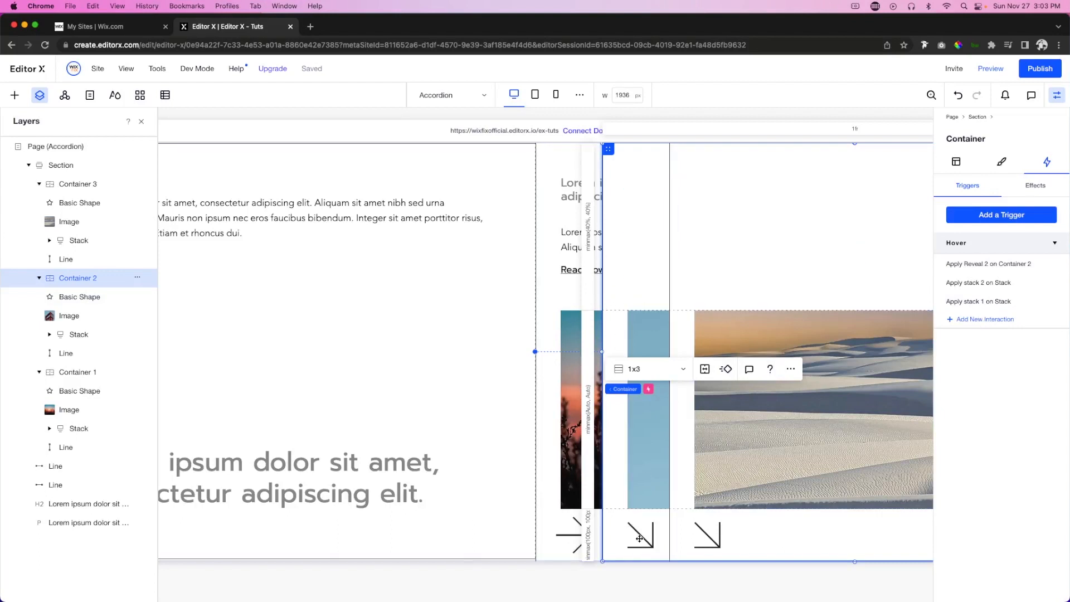
pyautogui.click(984, 320)
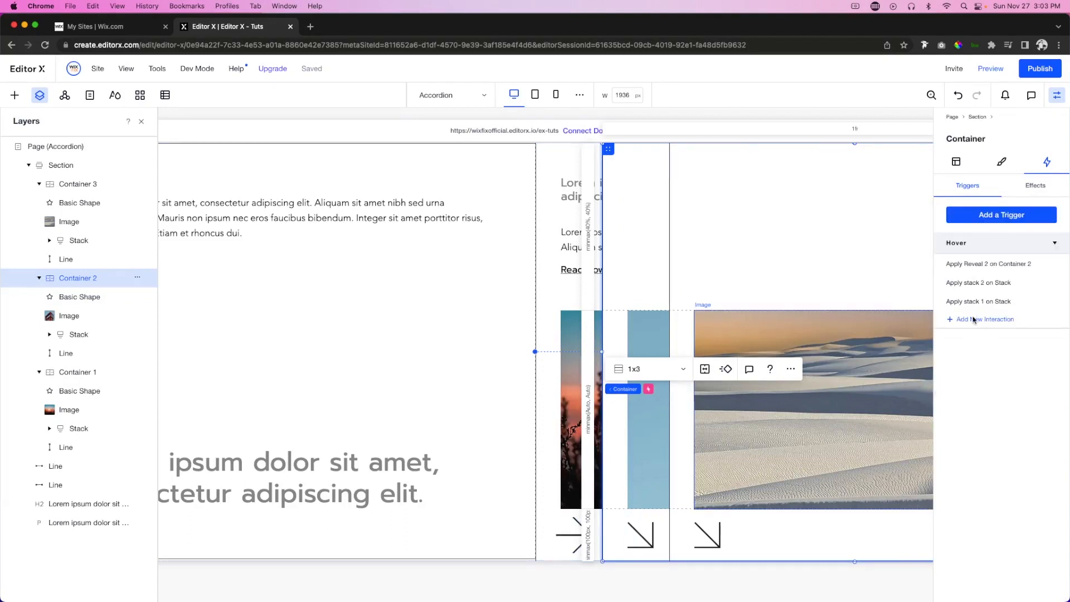
pyautogui.click(974, 321)
pyautogui.click(980, 257)
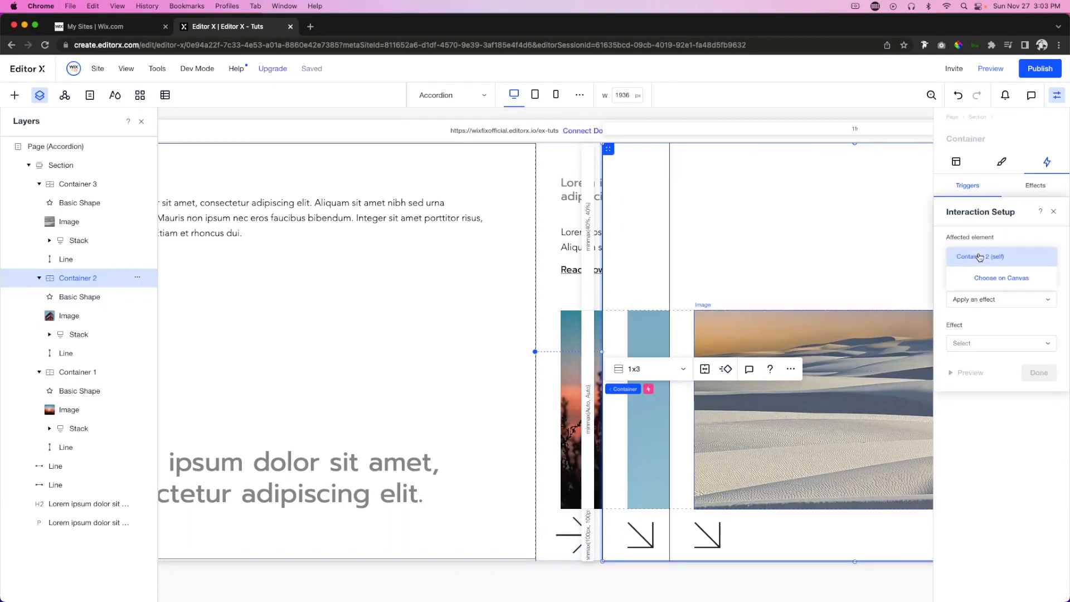
pyautogui.click(999, 278)
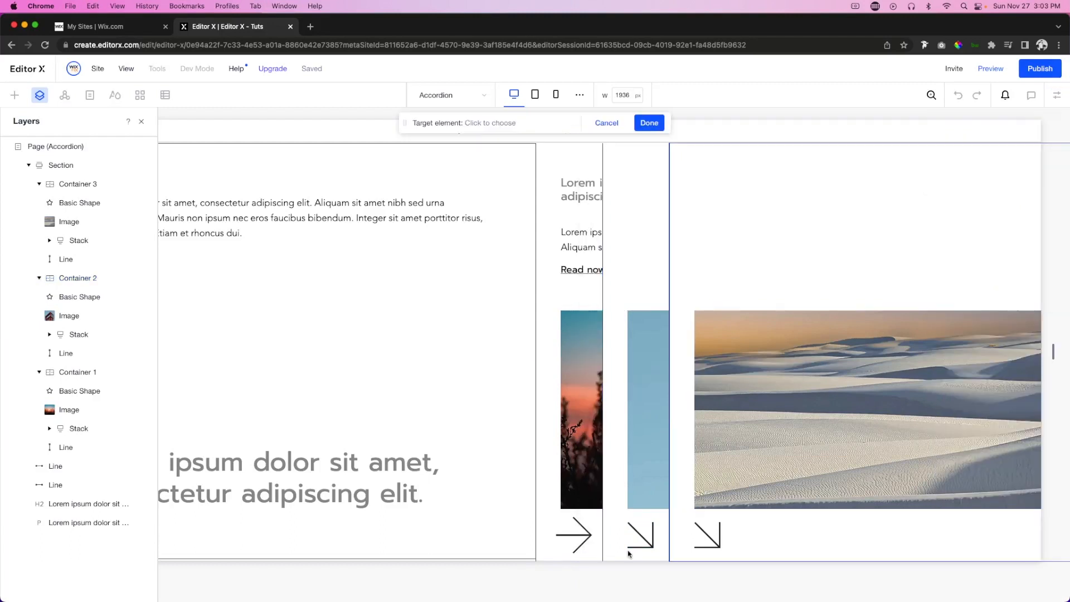
pyautogui.click(644, 537)
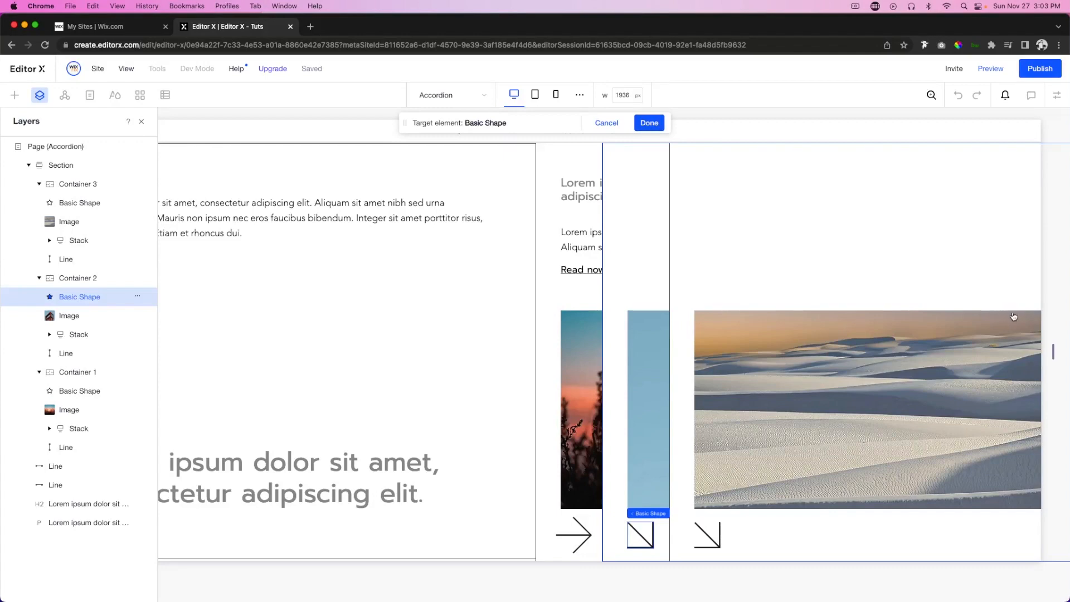
pyautogui.click(982, 344)
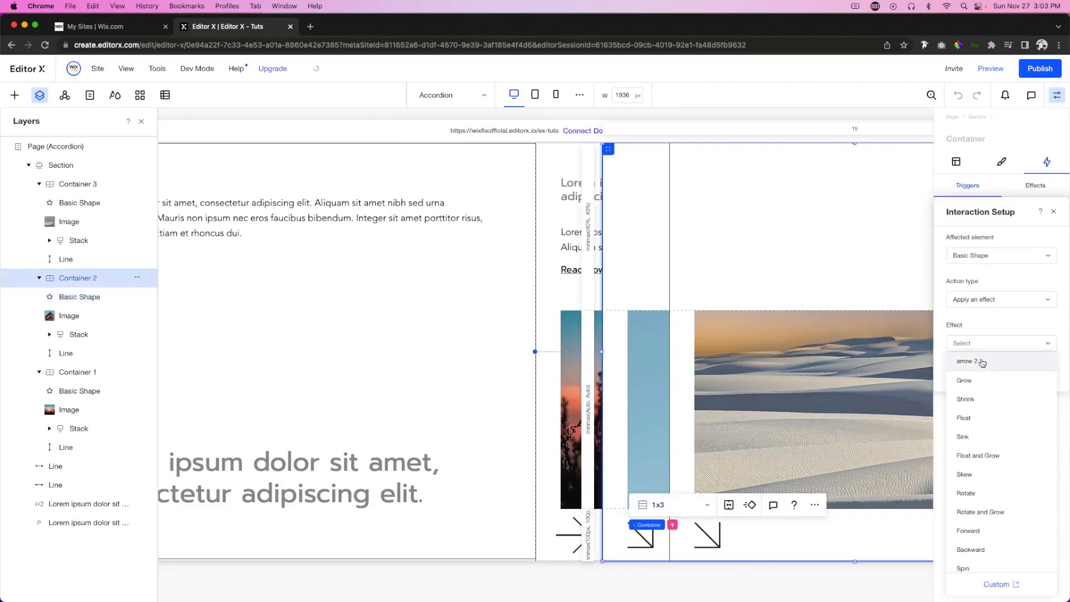
pyautogui.click(982, 362)
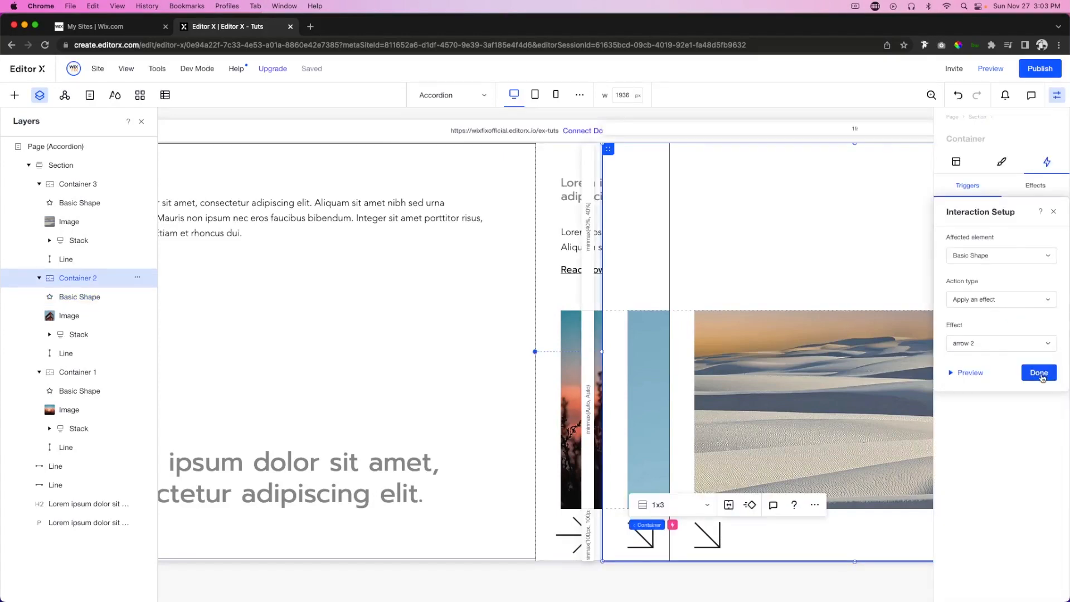
pyautogui.click(1038, 372)
# Step: Add a hover interaction to Container 2 that applies the arrow 1 effect to Container 1's arrow shape
pyautogui.click(981, 320)
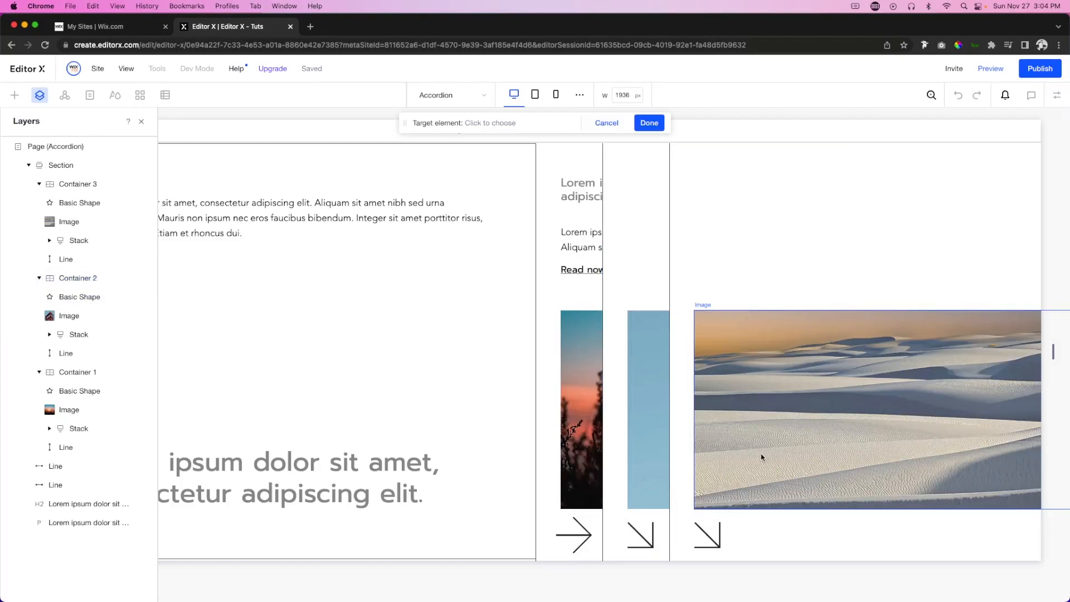
pyautogui.click(576, 538)
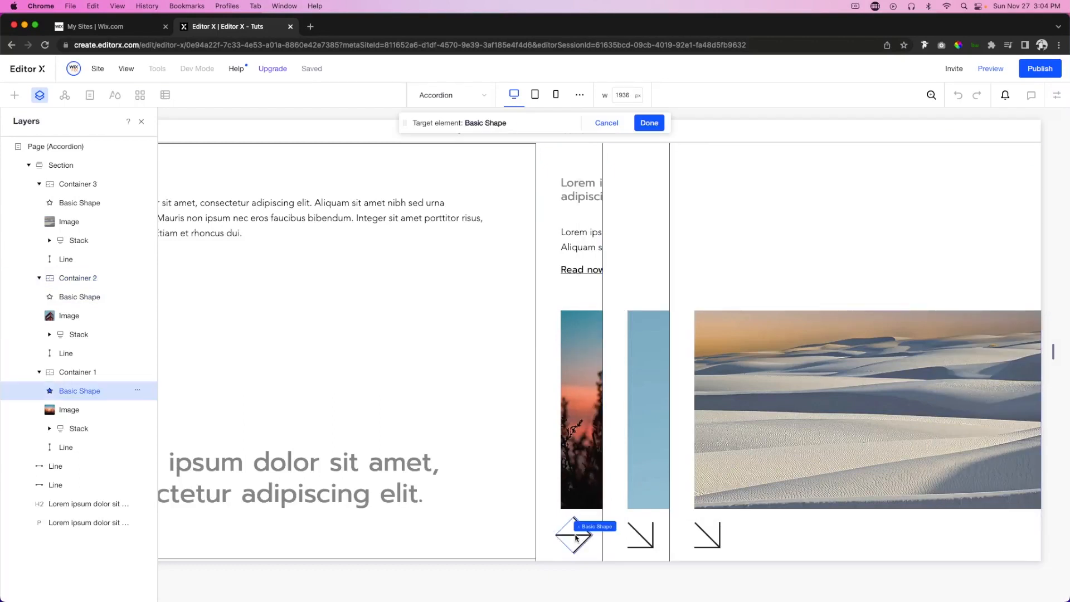
pyautogui.click(649, 123)
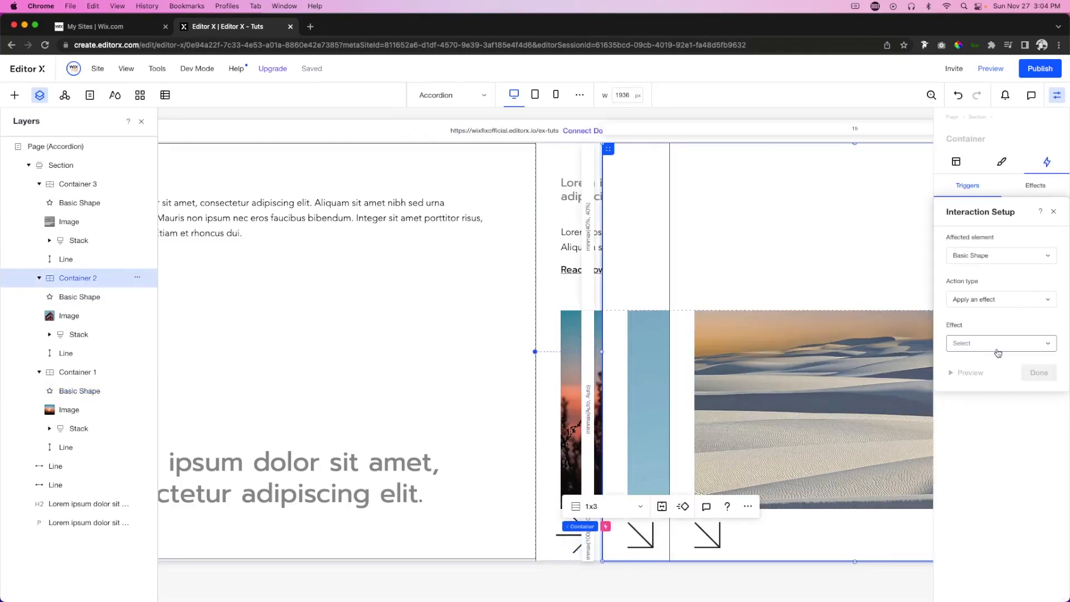
pyautogui.click(997, 351)
pyautogui.click(981, 359)
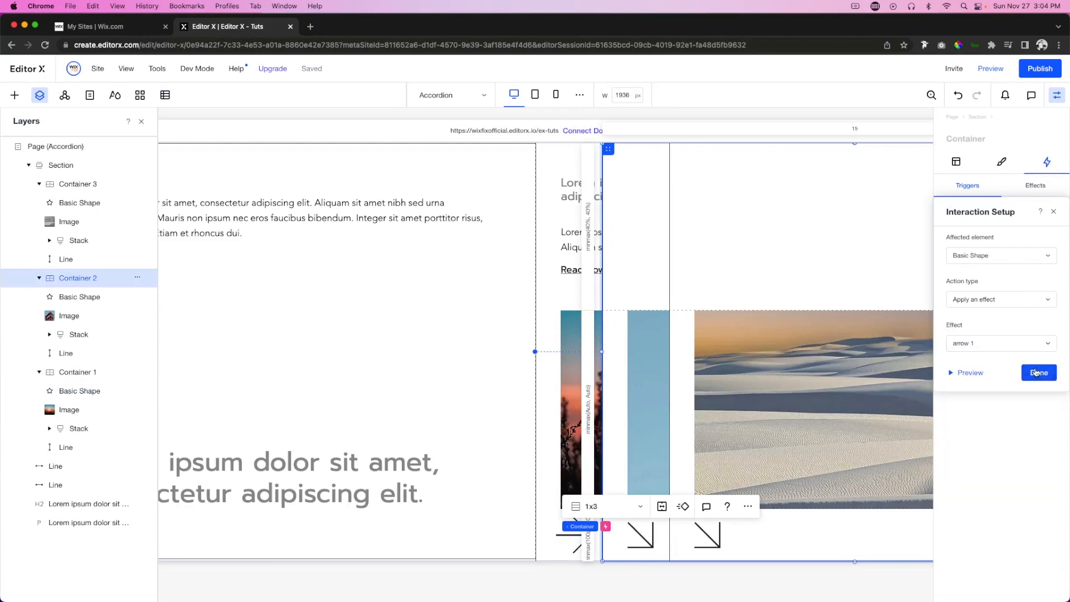
pyautogui.click(1037, 372)
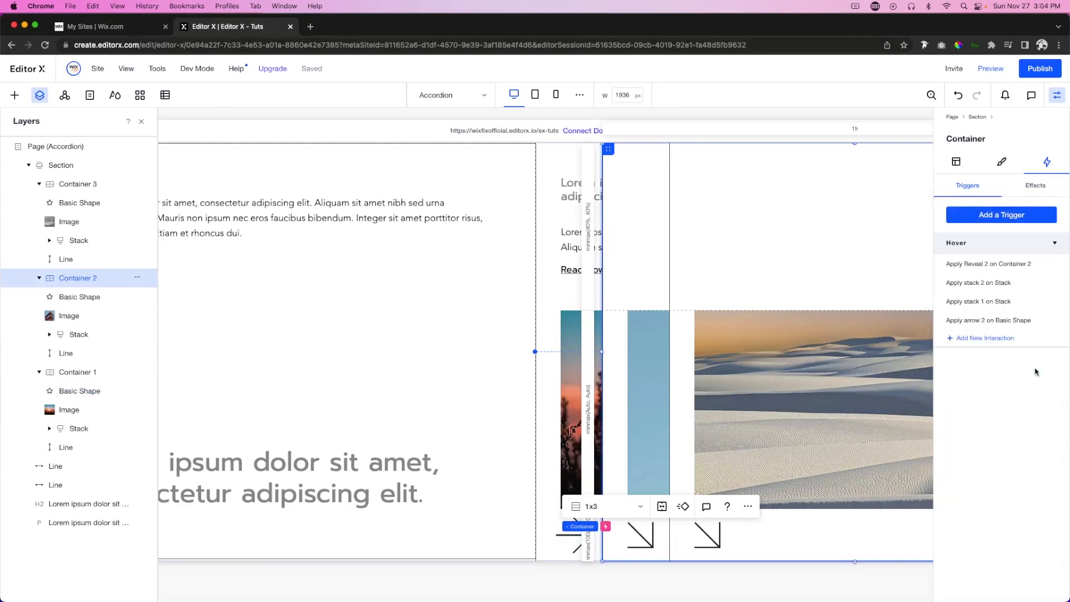
# Step: Preview the page and test how the arrows rotate when hovering Container 2 and Container 3
pyautogui.click(988, 69)
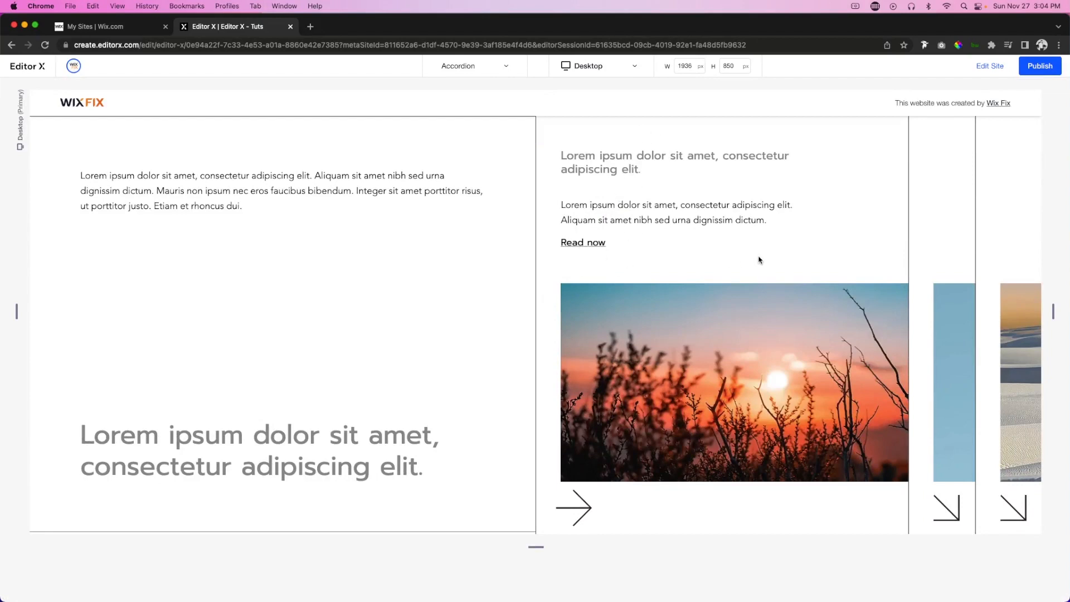
pyautogui.moveTo(914, 249)
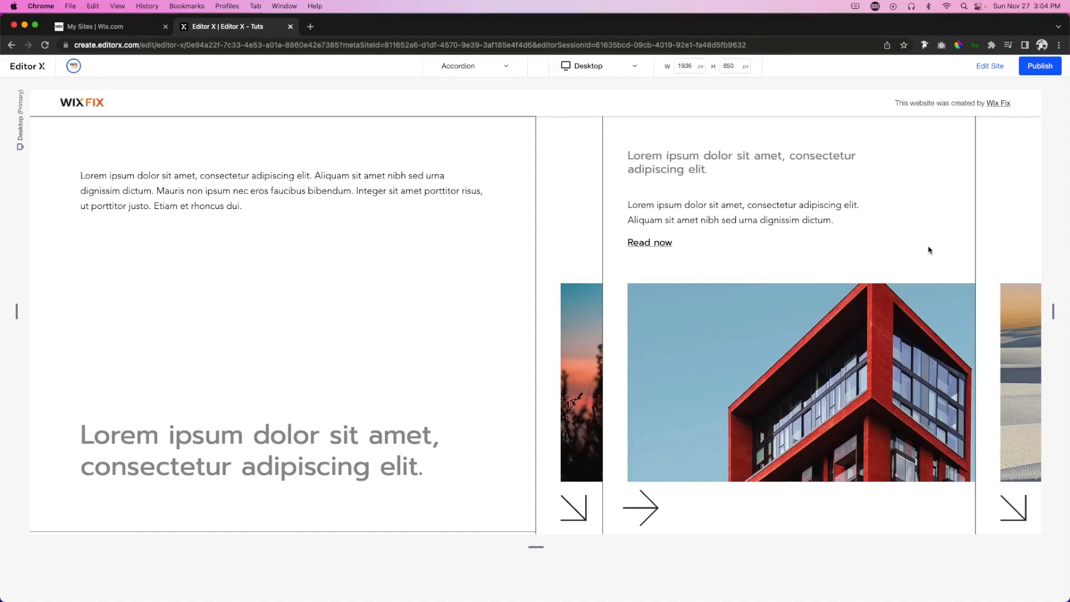
pyautogui.moveTo(984, 249)
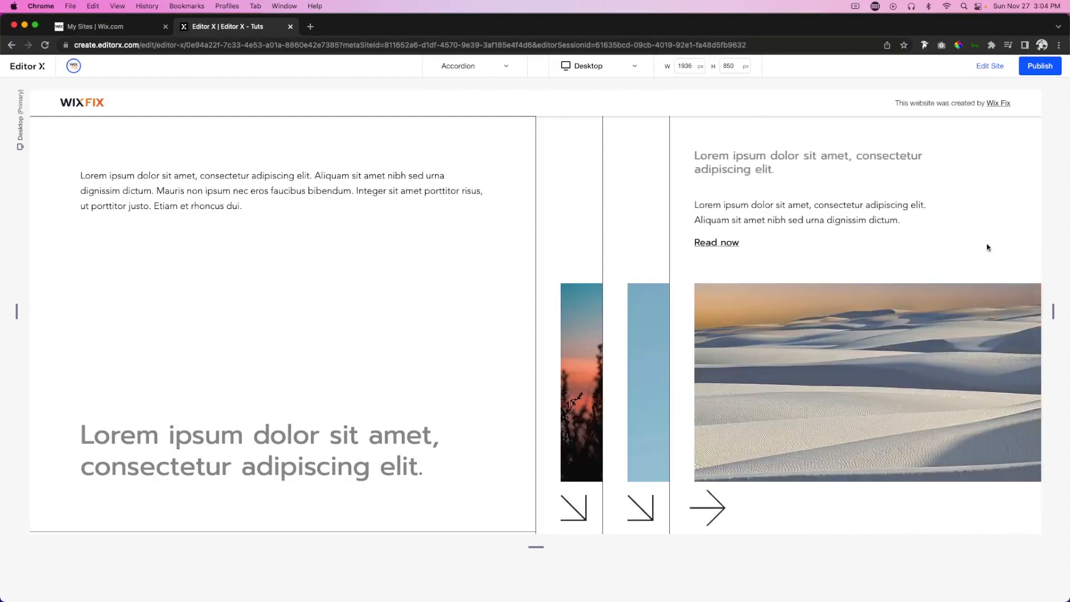